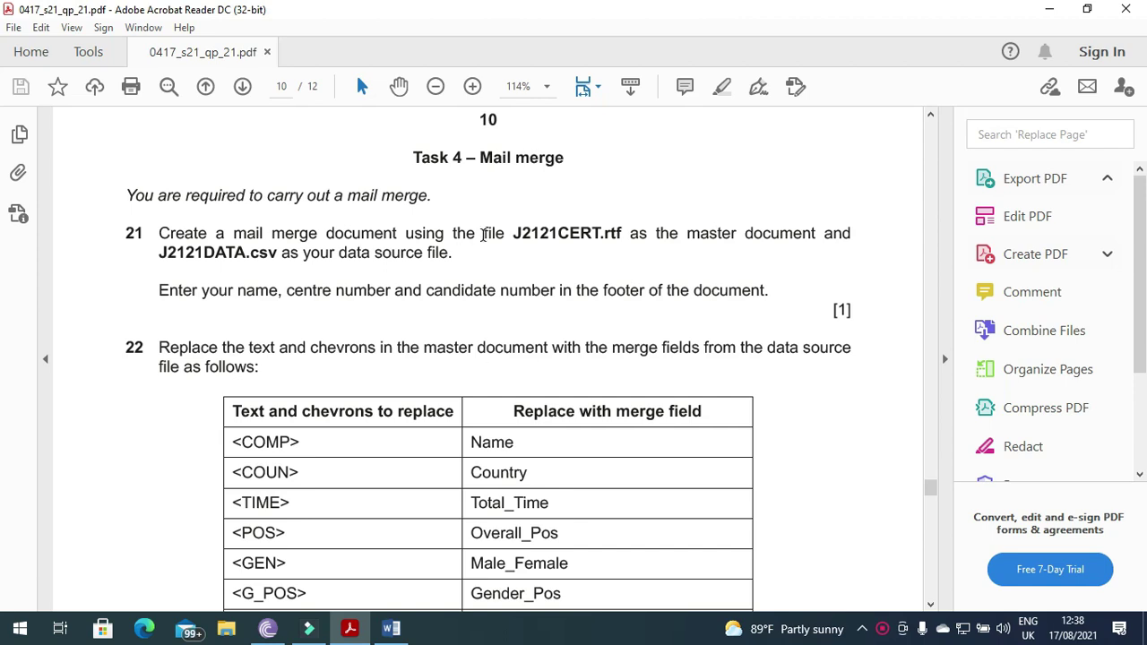
- Highlight the Task 4 mail merge instruction for question 21 naming J2121CERT.rtf
{"action": "left_click_drag", "start_coordinate": [567, 158], "coordinate": [414, 158]}
{"action": "left_click_drag", "start_coordinate": [123, 195], "coordinate": [431, 206]}
{"action": "left_click", "coordinate": [159, 233]}
{"action": "left_click_drag", "start_coordinate": [160, 233], "coordinate": [530, 240]}
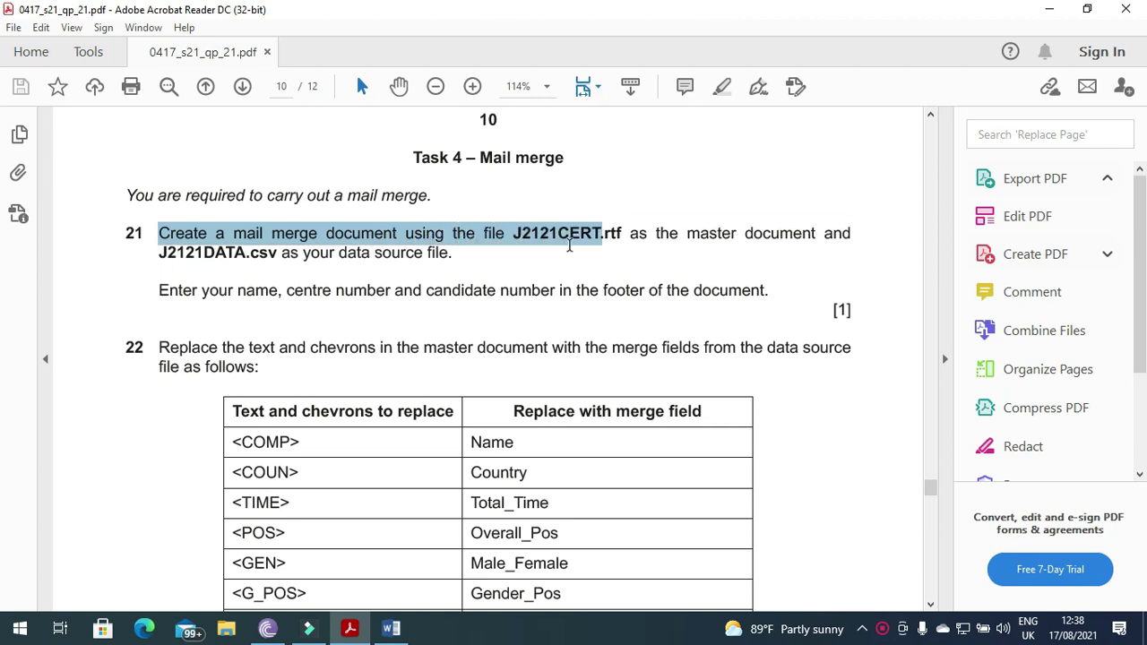
{"action": "left_click_drag", "start_coordinate": [590, 246], "coordinate": [618, 247]}
- Dismiss Word's activation and welcome prompts, then open J2121CERT.rtf from the MJ 2021 folder
{"action": "left_click", "coordinate": [1048, 9]}
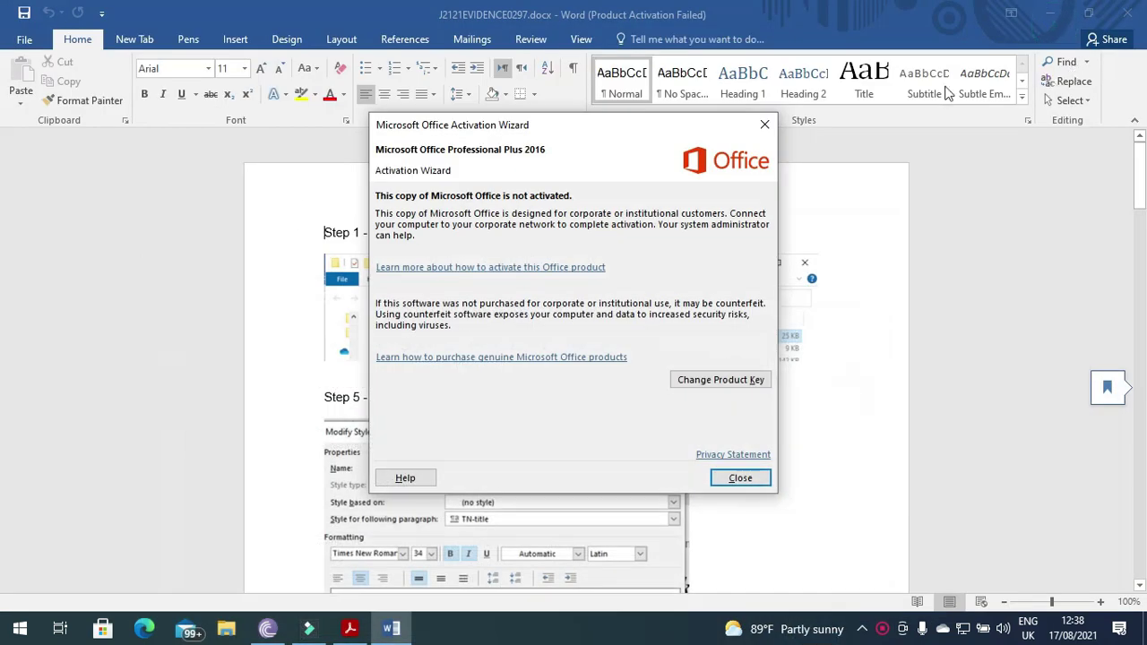
{"action": "left_click", "coordinate": [766, 126]}
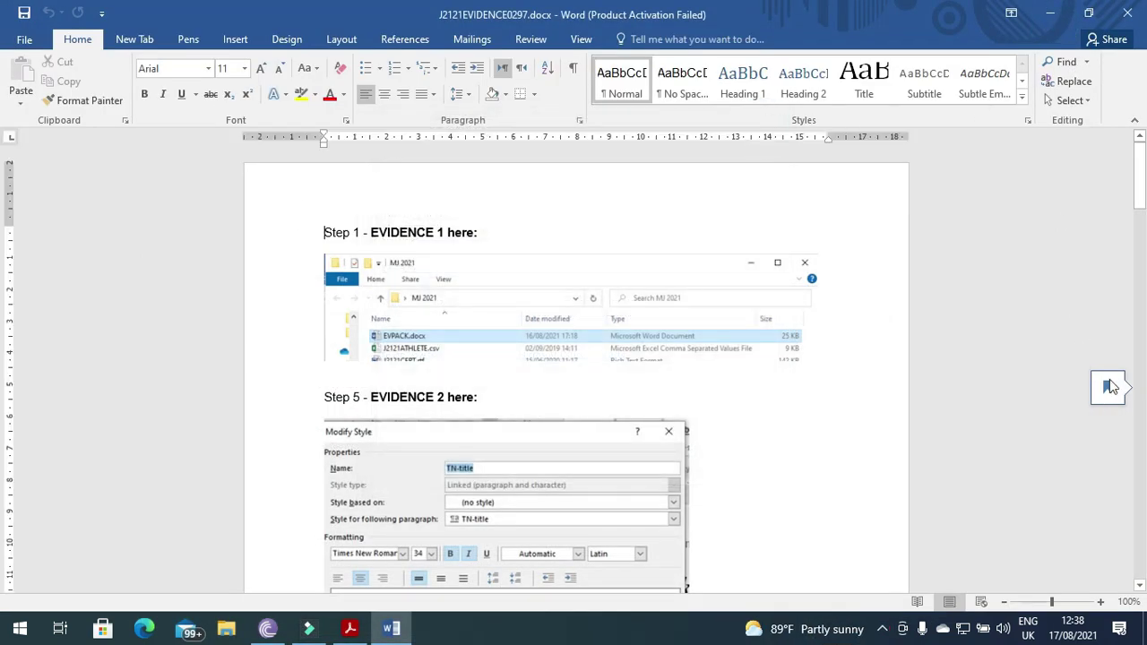
{"action": "left_click", "coordinate": [1059, 383]}
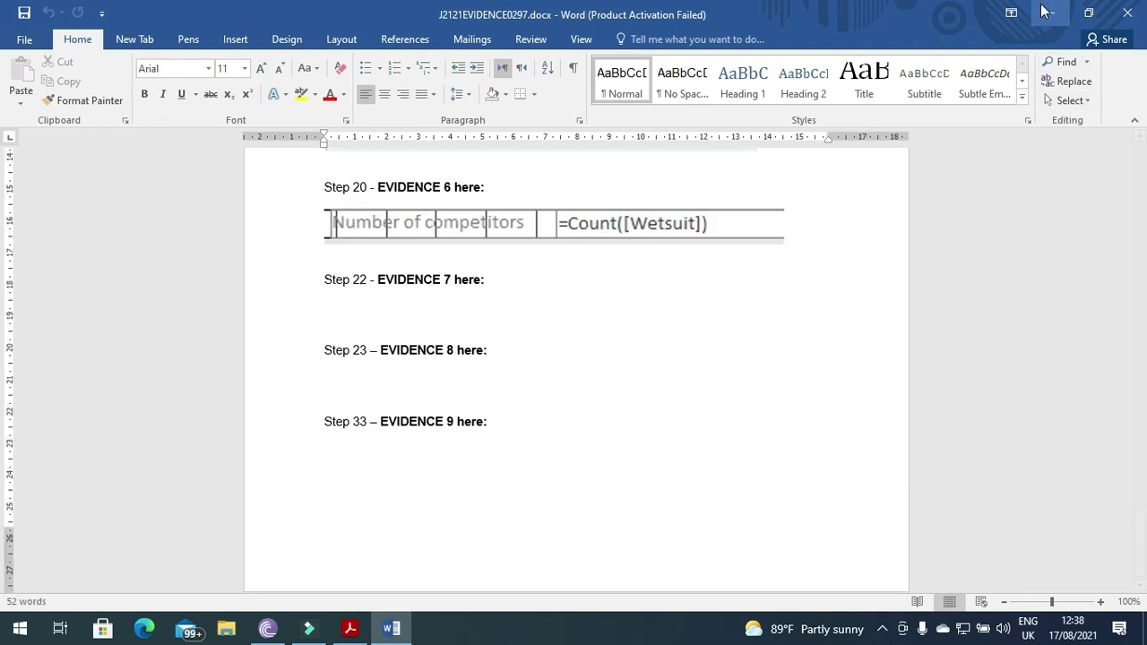
{"action": "left_click", "coordinate": [1051, 15]}
{"action": "double_click", "coordinate": [1038, 32]}
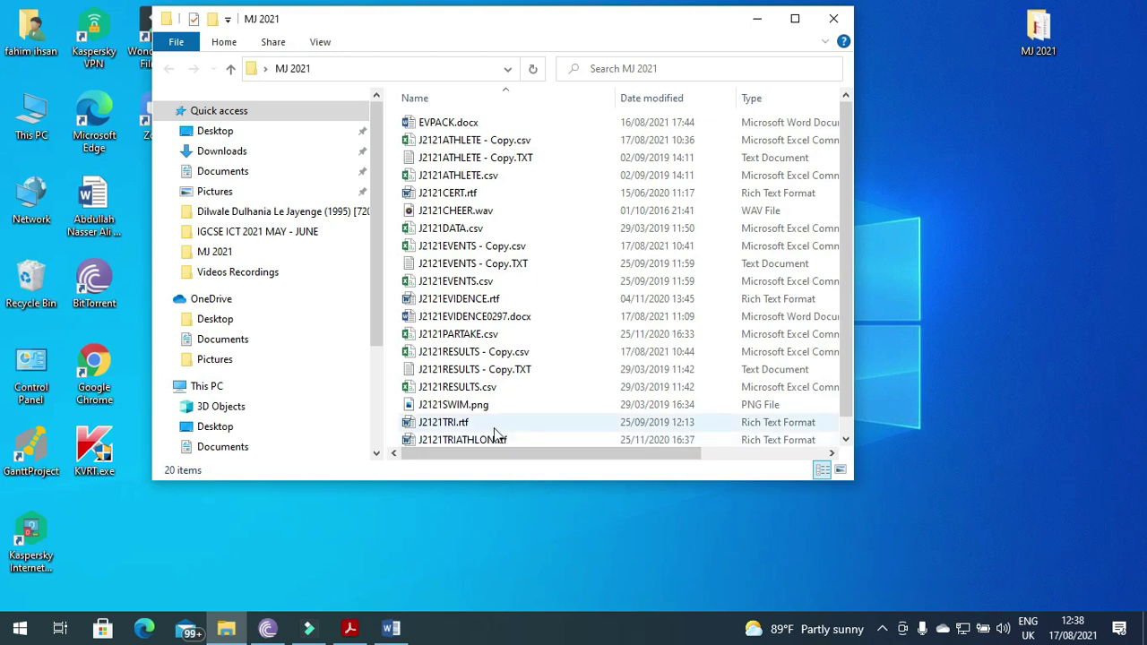
{"action": "left_click", "coordinate": [455, 199]}
{"action": "key", "text": "alt+Tab"}
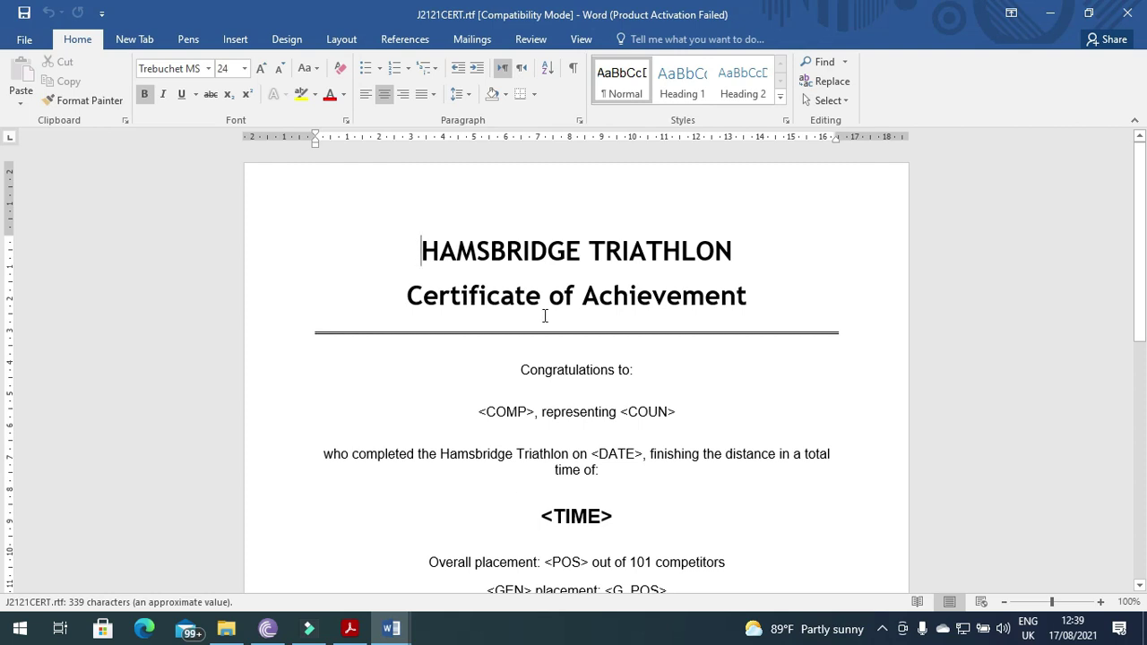
- Use J2121DATA.csv from Desktop > MJ 2021 as the existing recipient list
{"action": "left_click", "coordinate": [487, 42]}
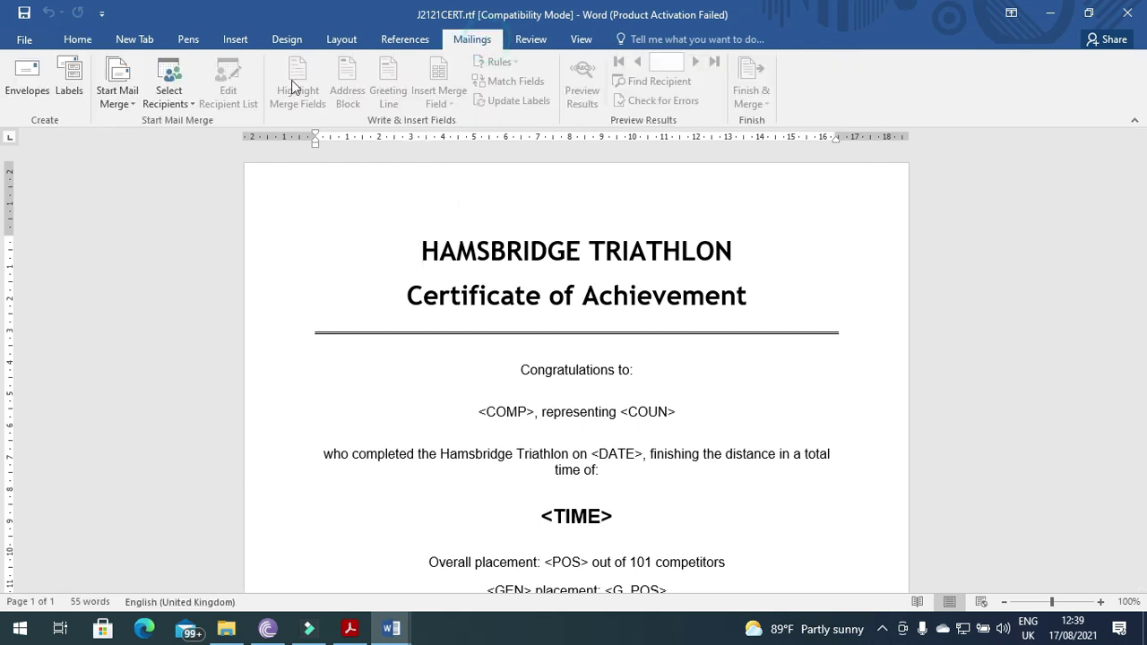
{"action": "left_click", "coordinate": [184, 104]}
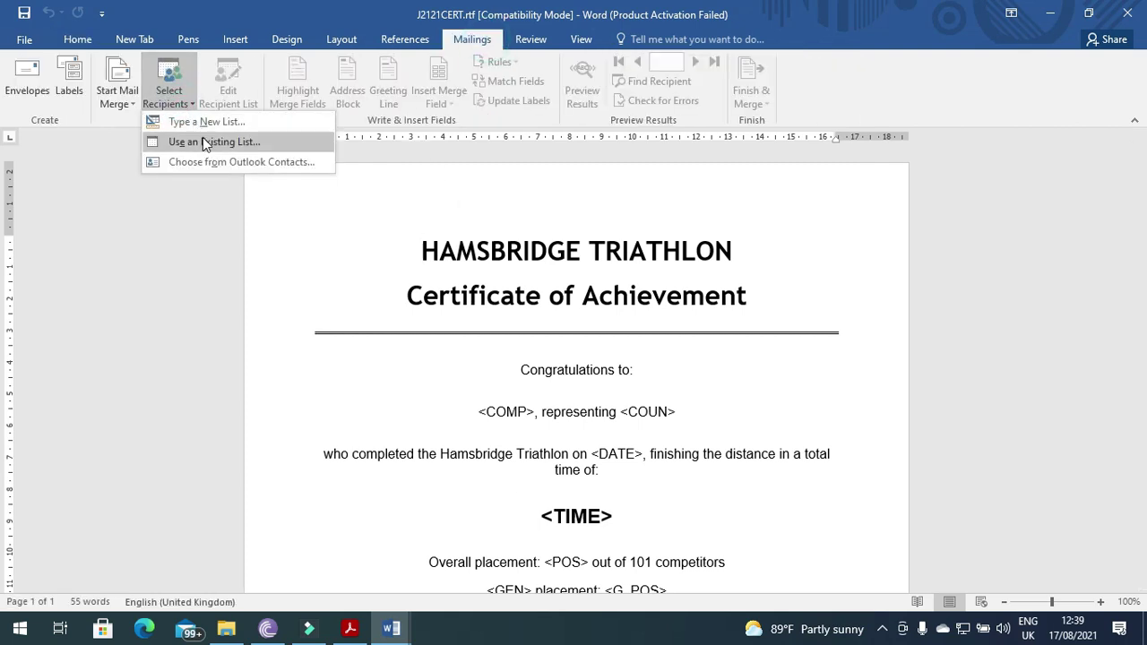
{"action": "left_click", "coordinate": [250, 145]}
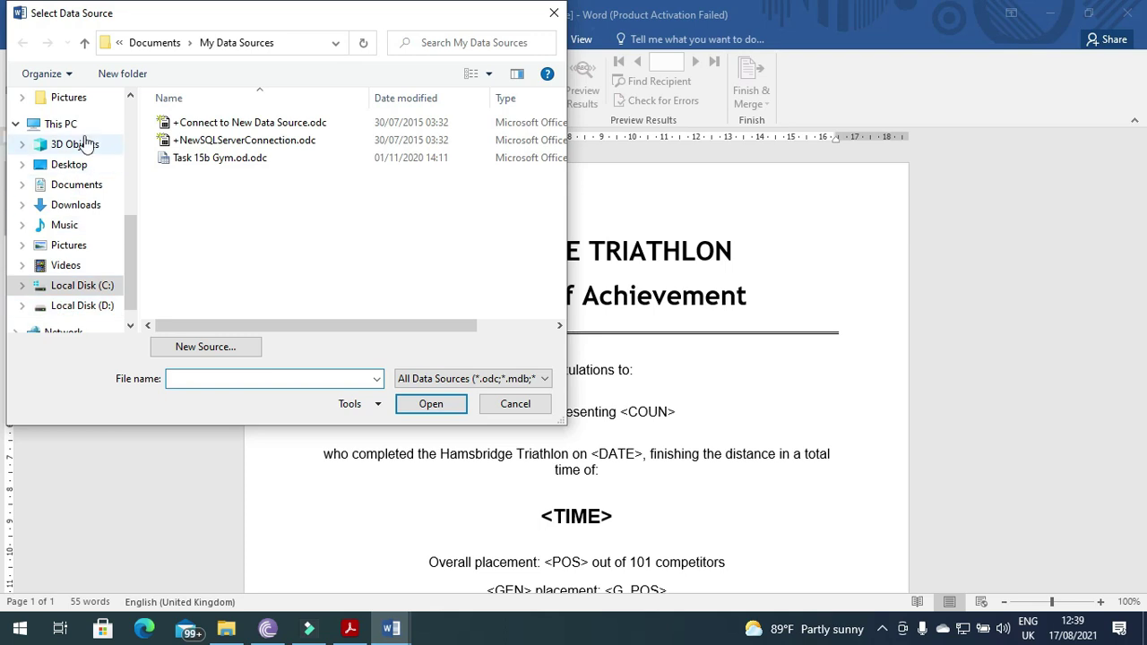
{"action": "left_click", "coordinate": [72, 165]}
{"action": "double_click", "coordinate": [187, 122]}
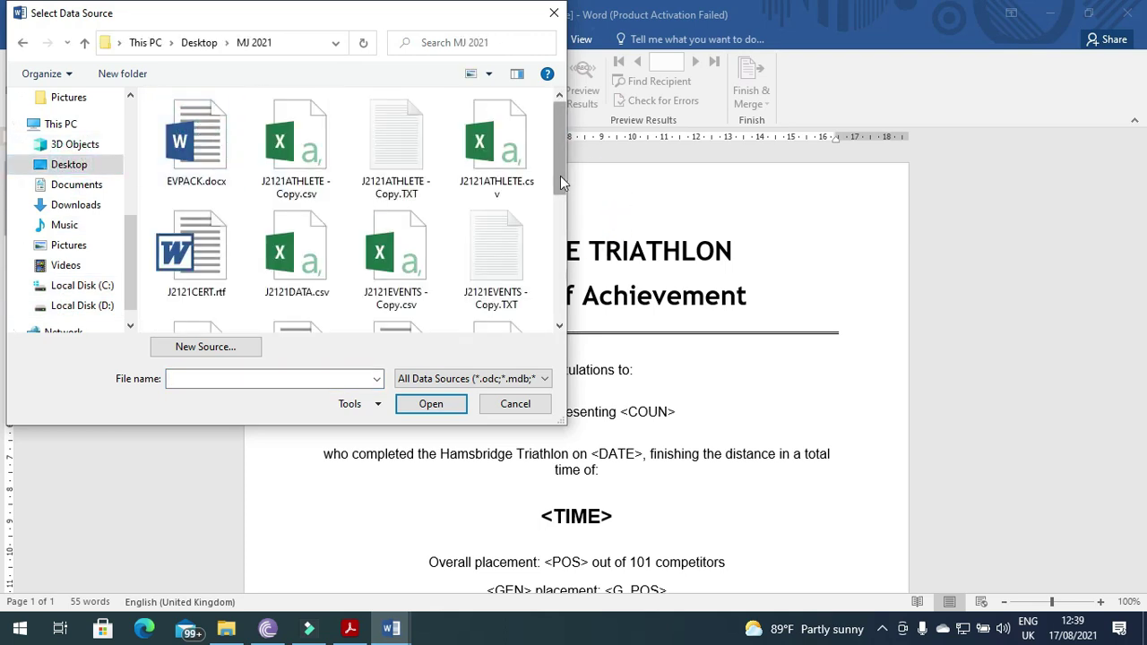
{"action": "left_click", "coordinate": [298, 256]}
{"action": "left_click", "coordinate": [421, 404]}
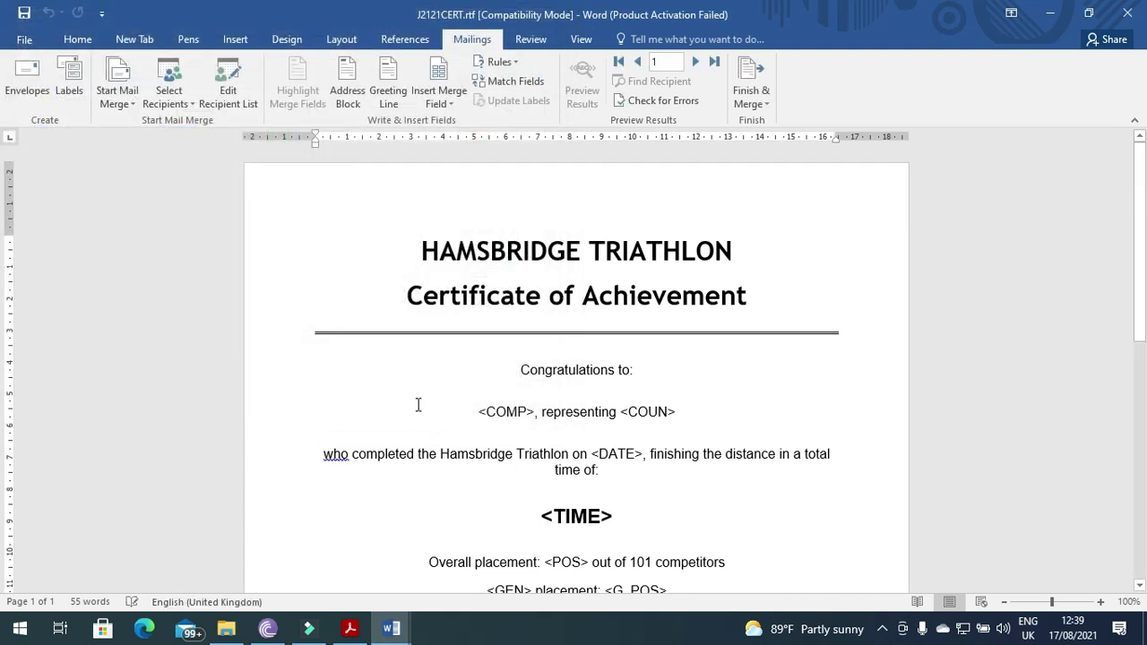
- Highlight the footer instruction under question 21 in the task paper
{"action": "left_click", "coordinate": [350, 628]}
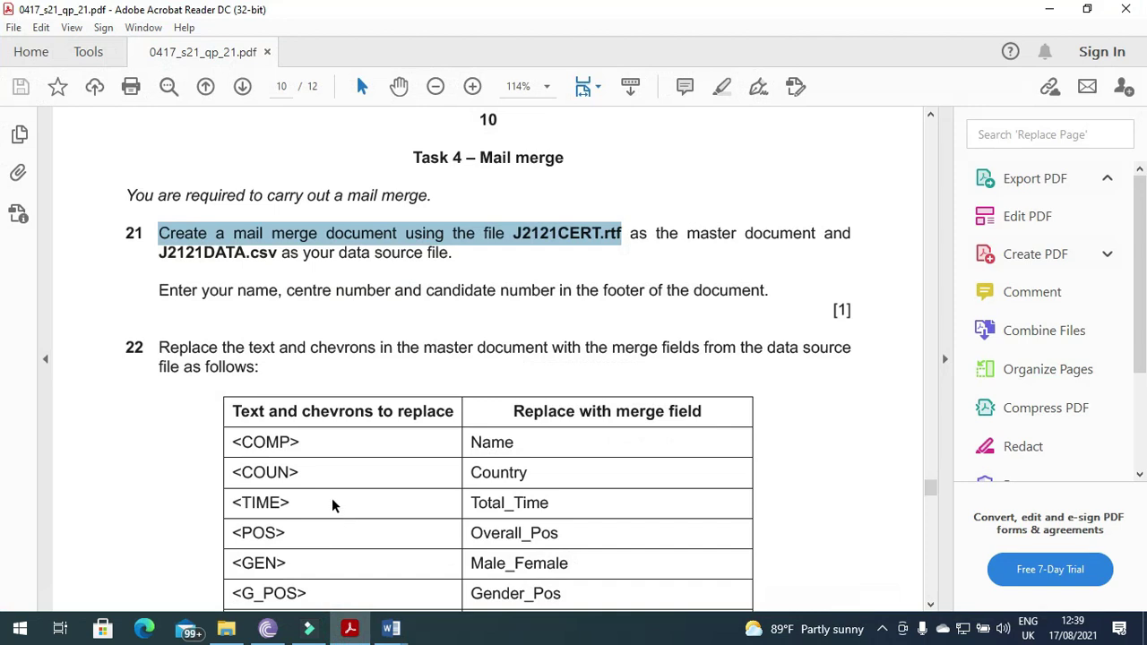
{"action": "scroll", "coordinate": [331, 503], "scroll_direction": "down", "scroll_amount": 2}
{"action": "left_click_drag", "start_coordinate": [152, 213], "coordinate": [749, 226]}
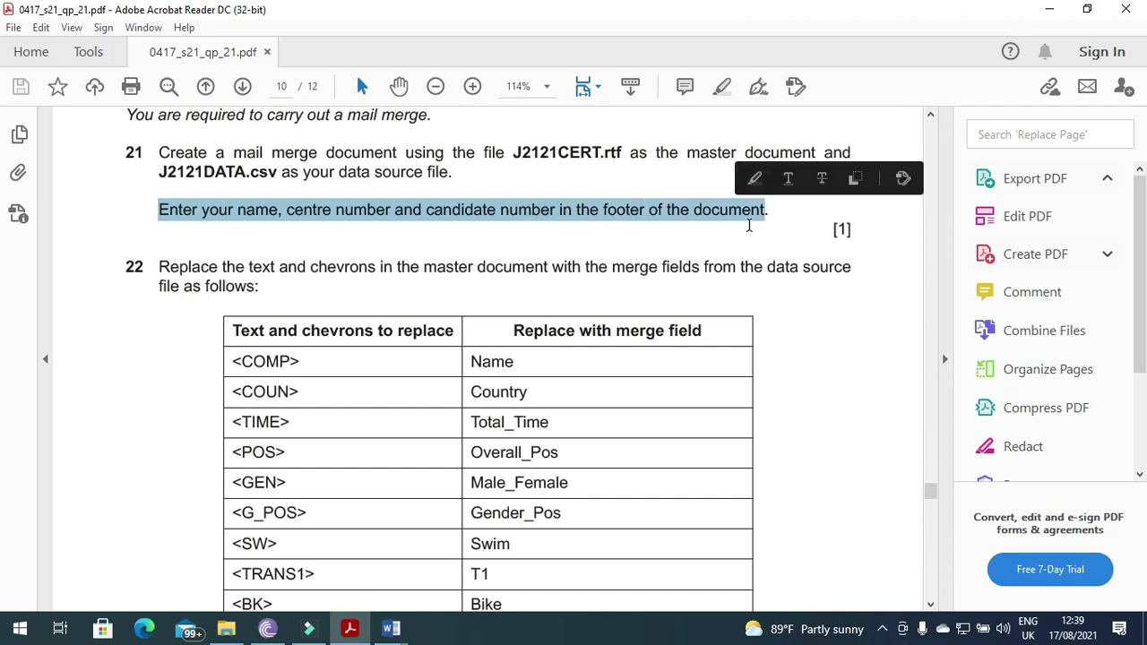
- Add a blank footer containing the candidate's name, centre number and candidate number
{"action": "mouse_move", "coordinate": [390, 628]}
{"action": "left_click", "coordinate": [474, 565]}
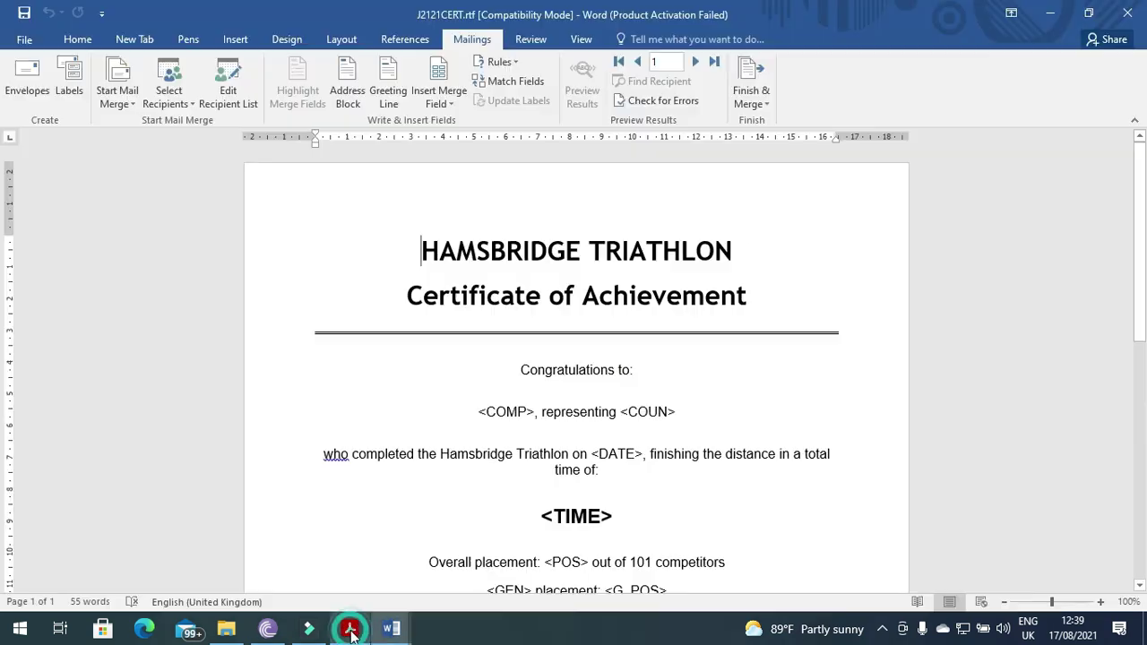
{"action": "left_click", "coordinate": [236, 40]}
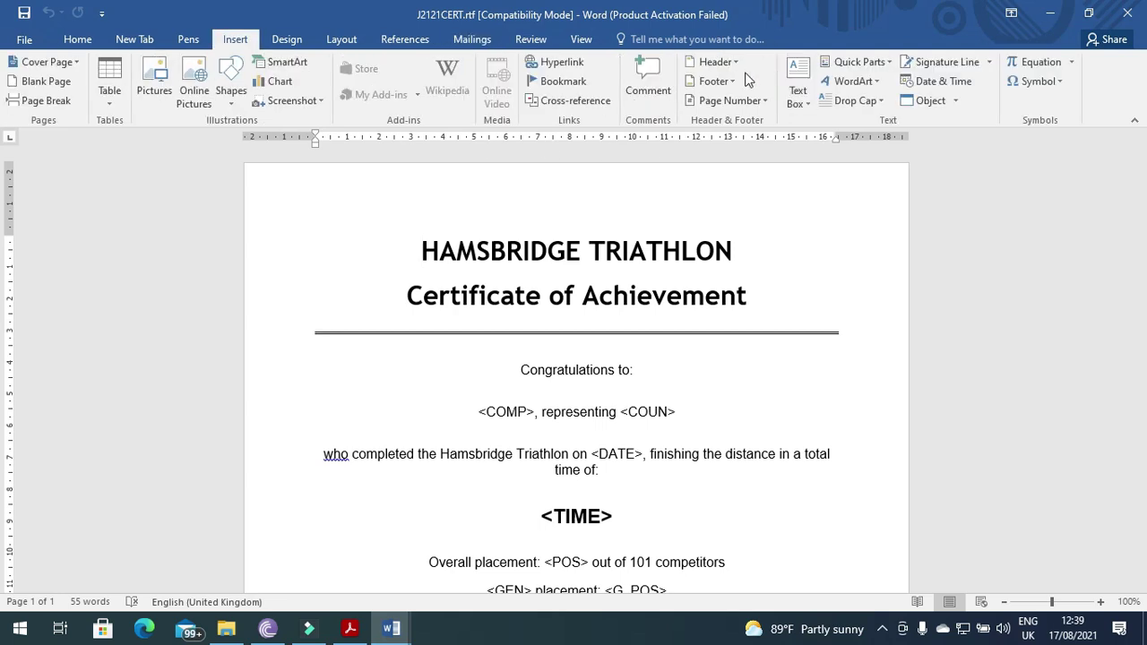
{"action": "left_click", "coordinate": [721, 82]}
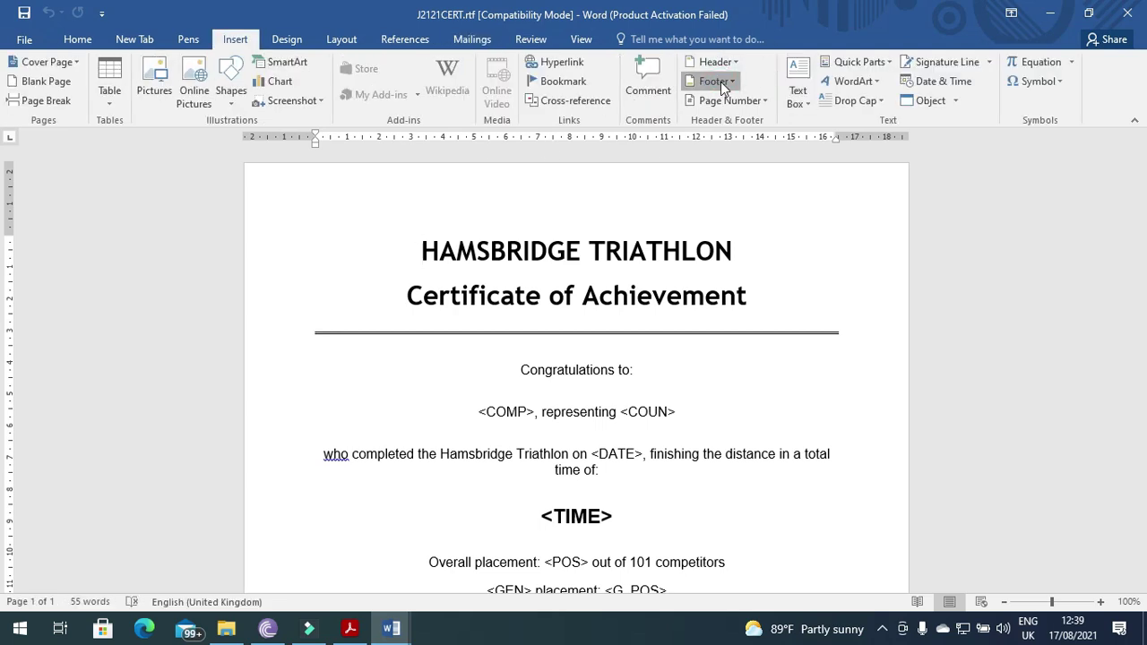
{"action": "left_click", "coordinate": [735, 174]}
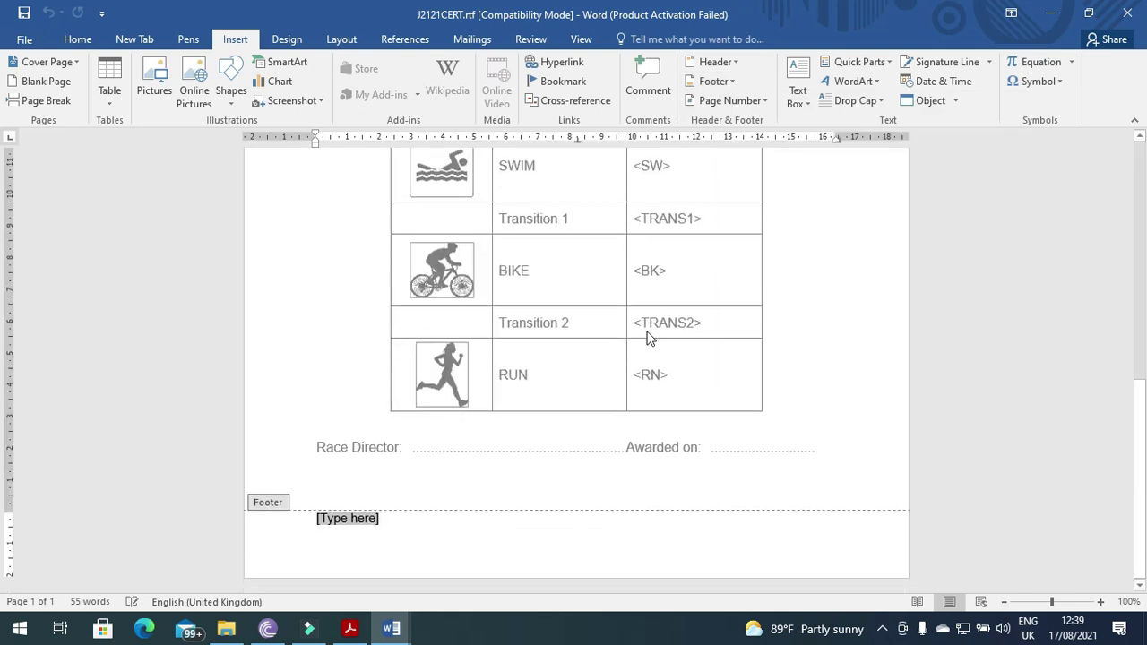
{"action": "type", "text": "Fai"}
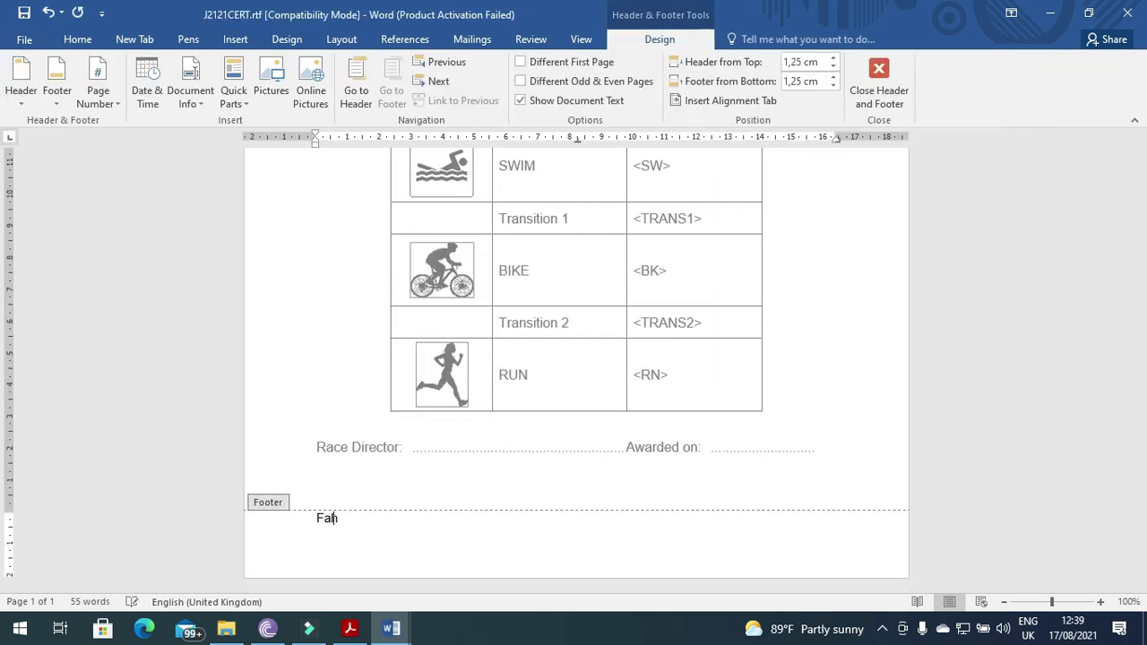
{"action": "left_click", "coordinate": [879, 81]}
{"action": "key", "text": "alt+Tab"}
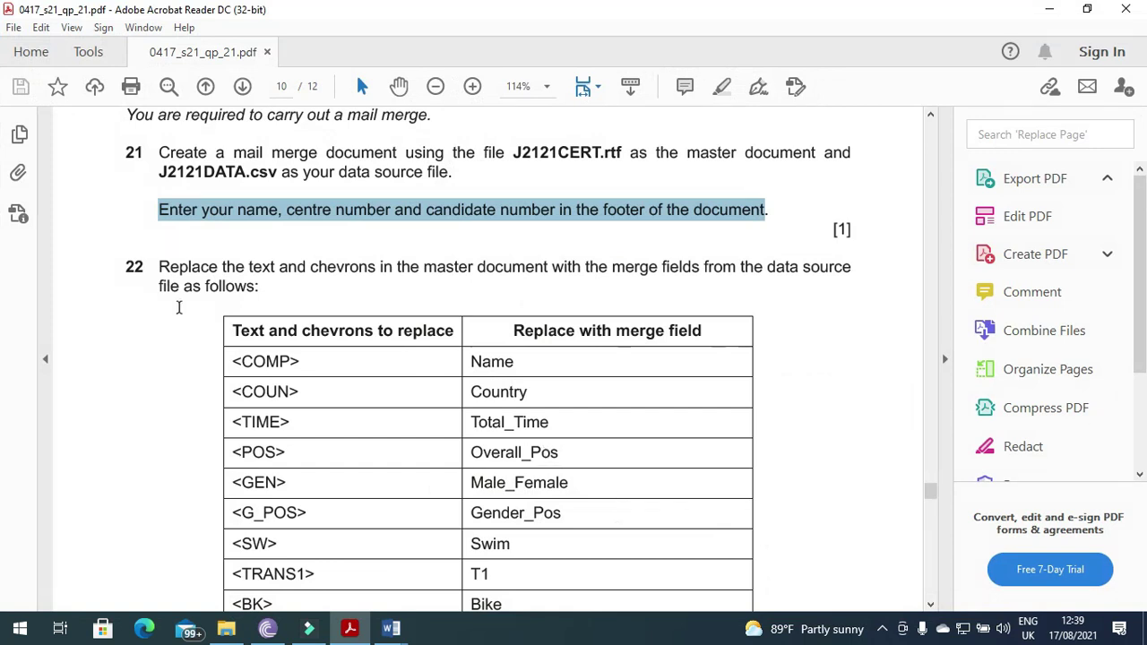
- After reading question 22, replace <COMP> with the Name merge field
{"action": "left_click_drag", "start_coordinate": [158, 267], "coordinate": [848, 274]}
{"action": "scroll", "coordinate": [794, 360], "scroll_direction": "down", "scroll_amount": 3}
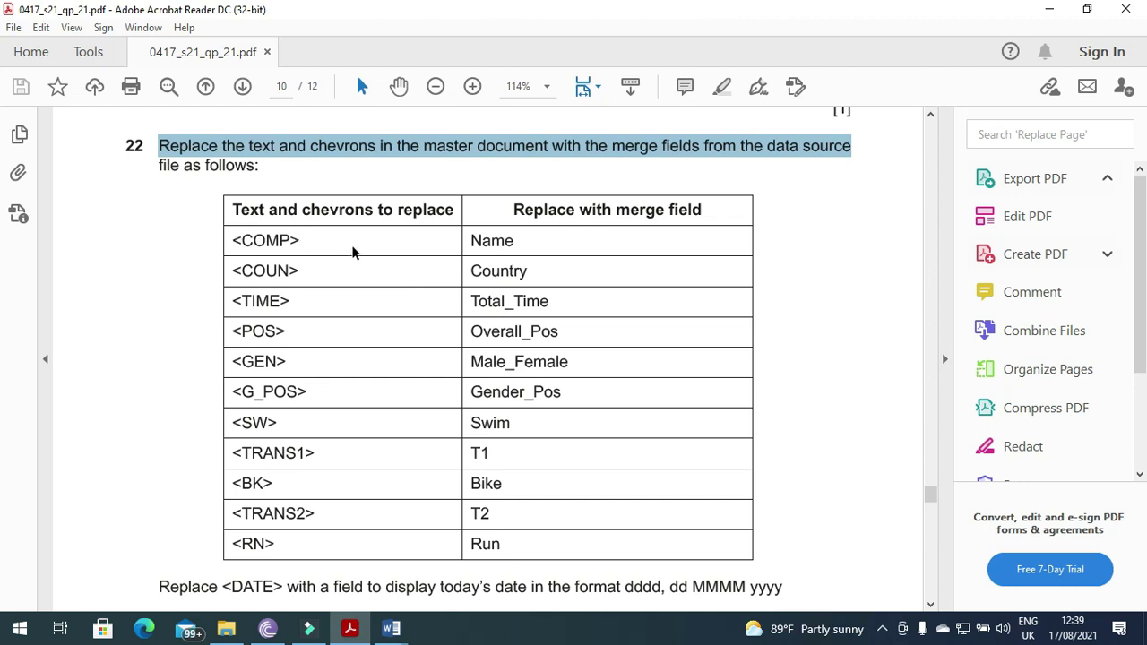
{"action": "key", "text": "alt+Tab"}
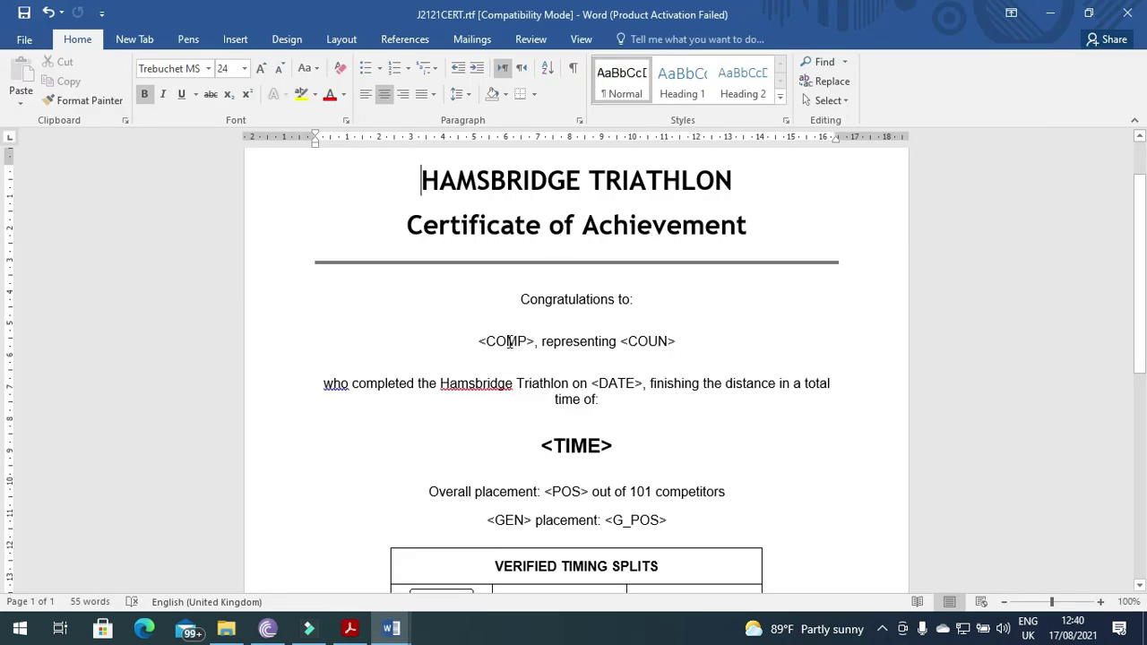
{"action": "left_click_drag", "start_coordinate": [479, 342], "coordinate": [535, 350]}
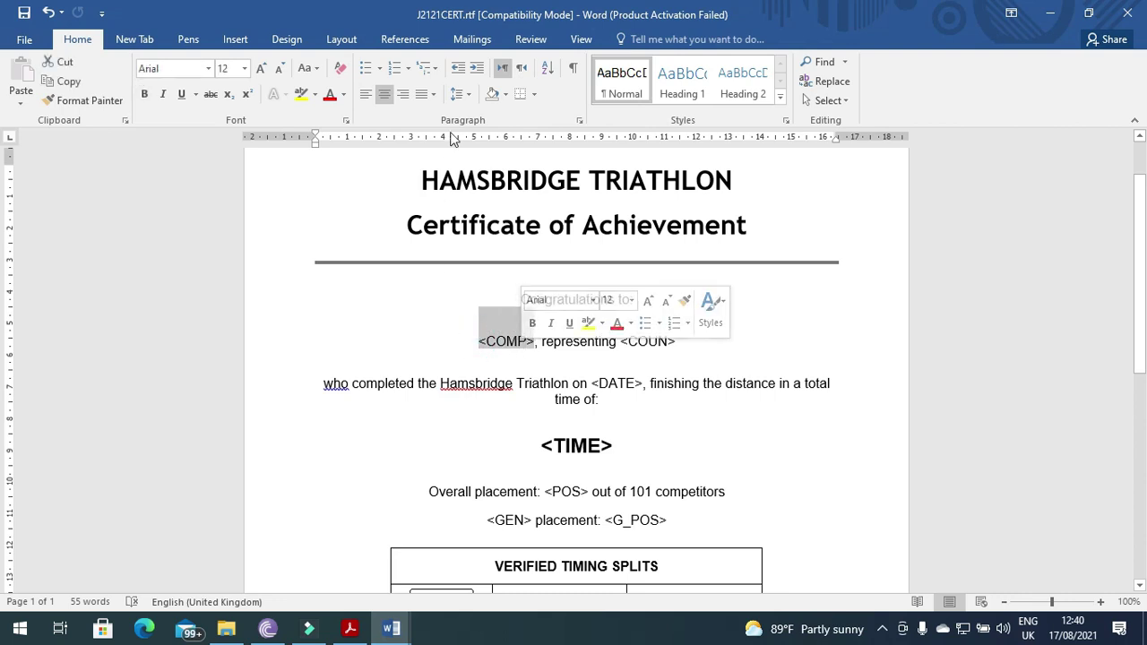
{"action": "left_click", "coordinate": [461, 39]}
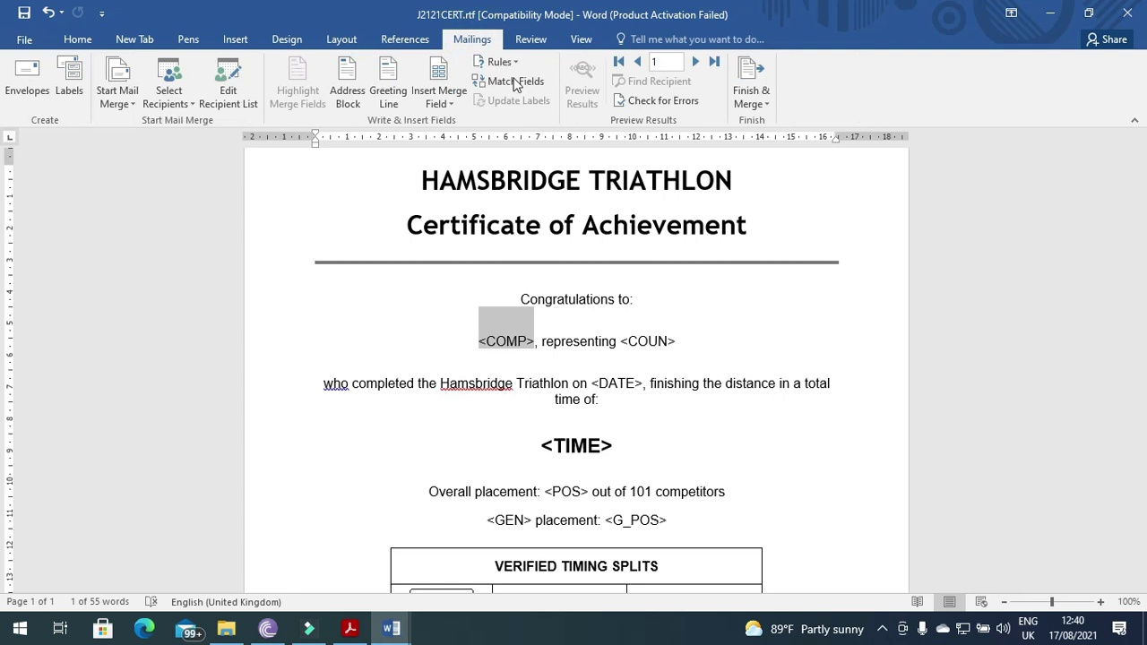
{"action": "left_click", "coordinate": [492, 61]}
{"action": "left_click", "coordinate": [448, 105]}
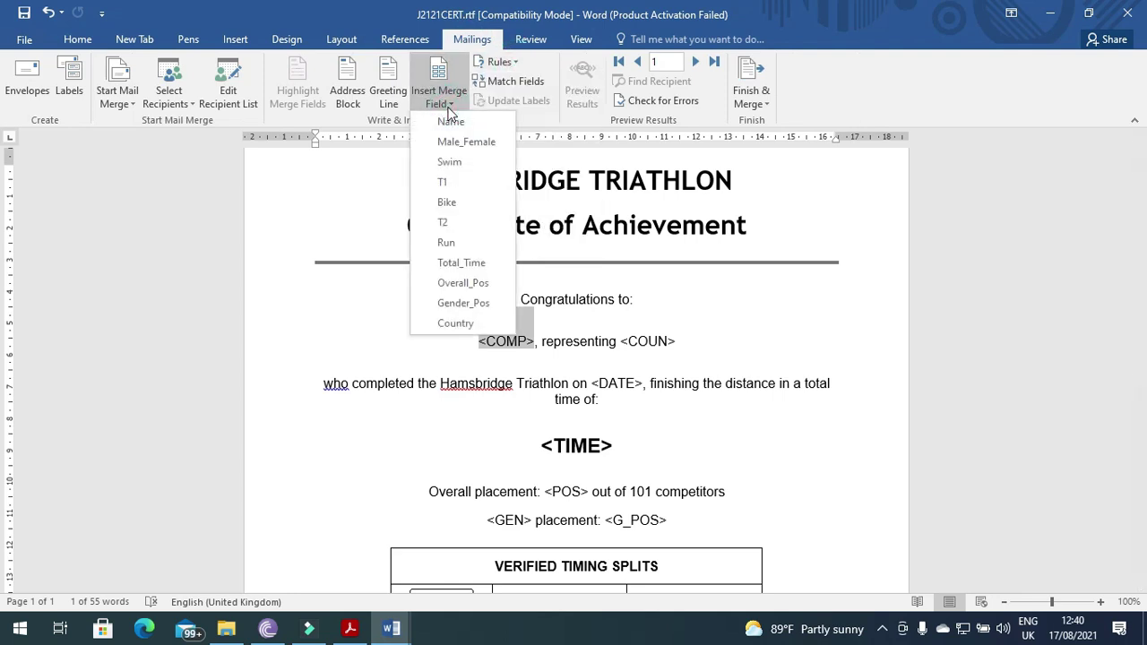
{"action": "left_click", "coordinate": [450, 122]}
- Replace the <COUN> placeholder with the Country merge field
{"action": "key", "text": "alt+Tab"}
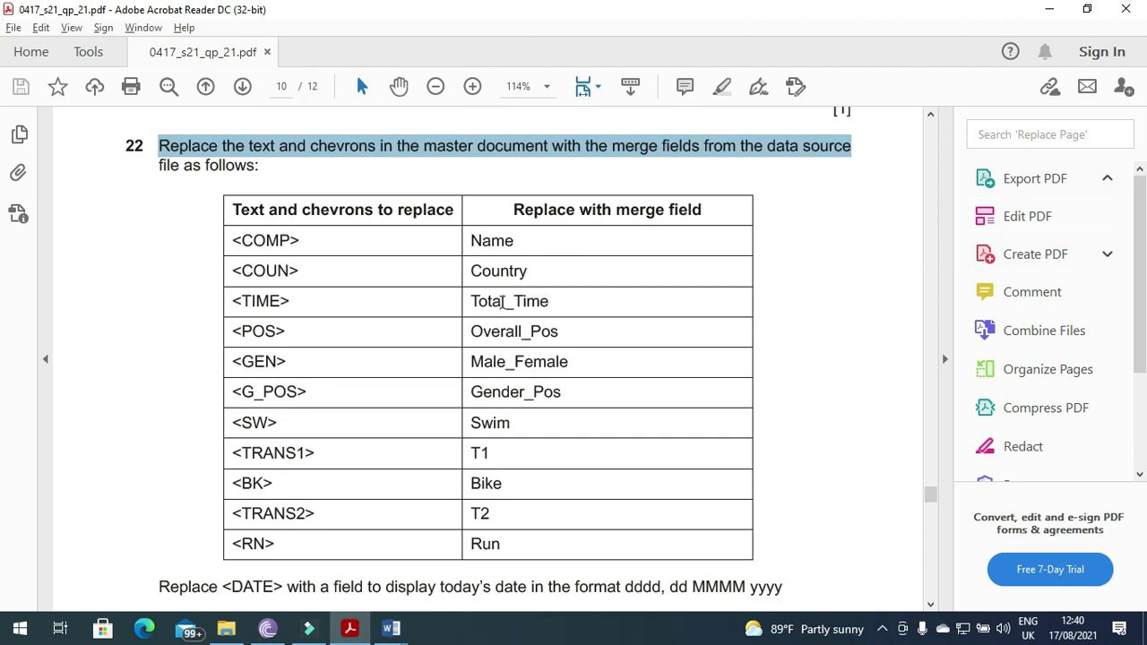
{"action": "key", "text": "alt+Tab"}
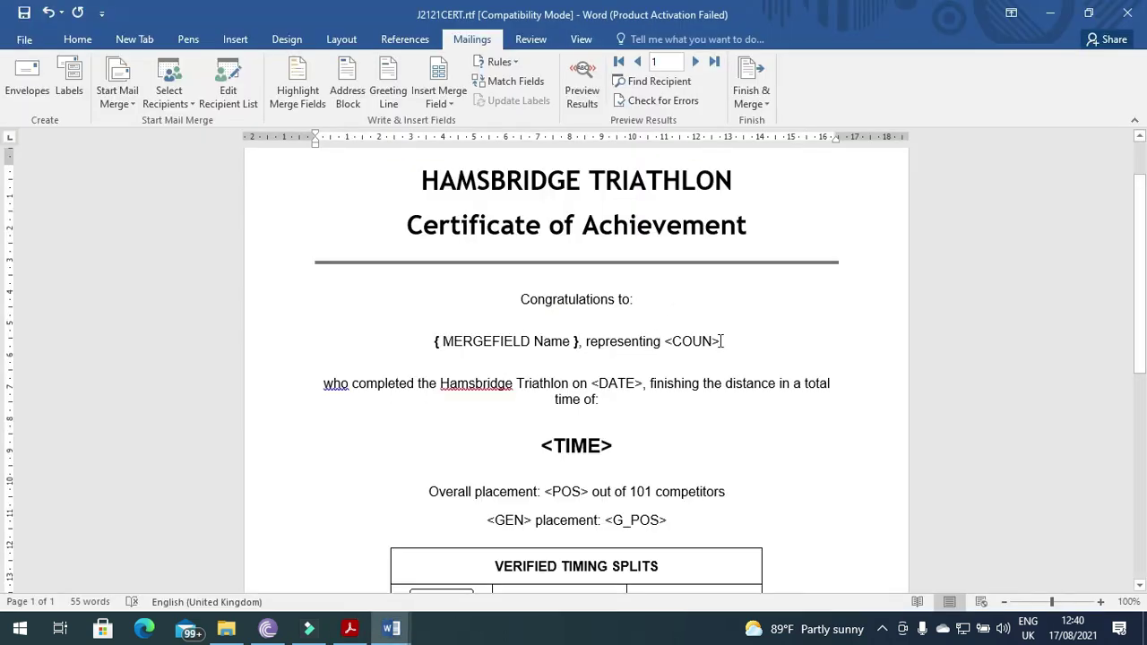
{"action": "left_click_drag", "start_coordinate": [722, 341], "coordinate": [665, 340]}
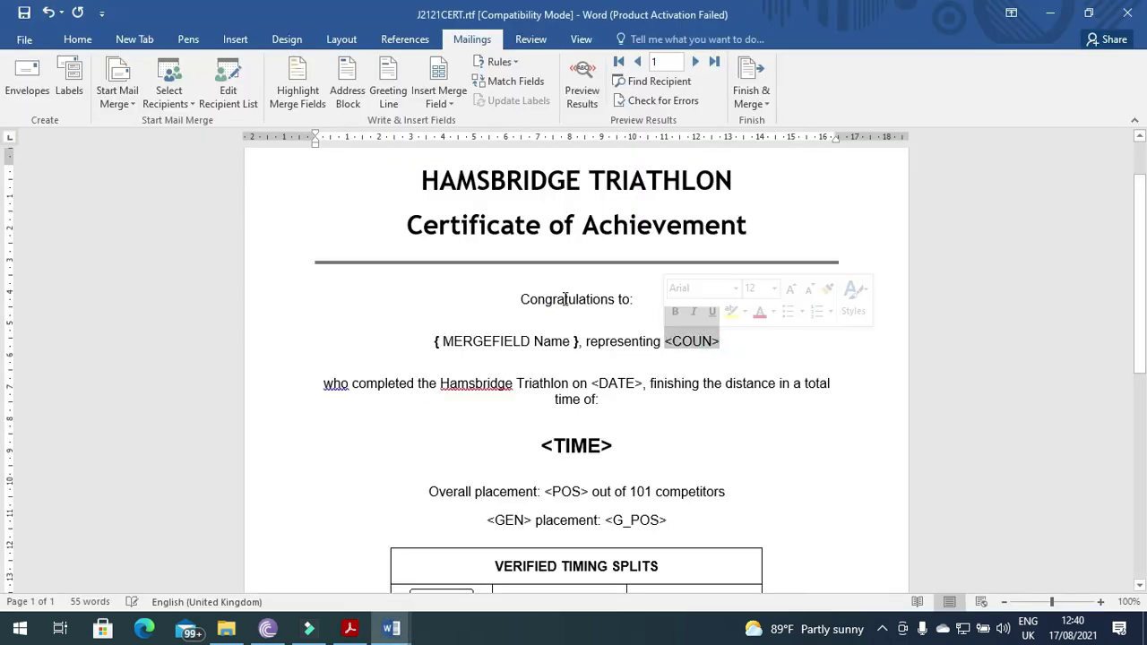
{"action": "left_click", "coordinate": [451, 102]}
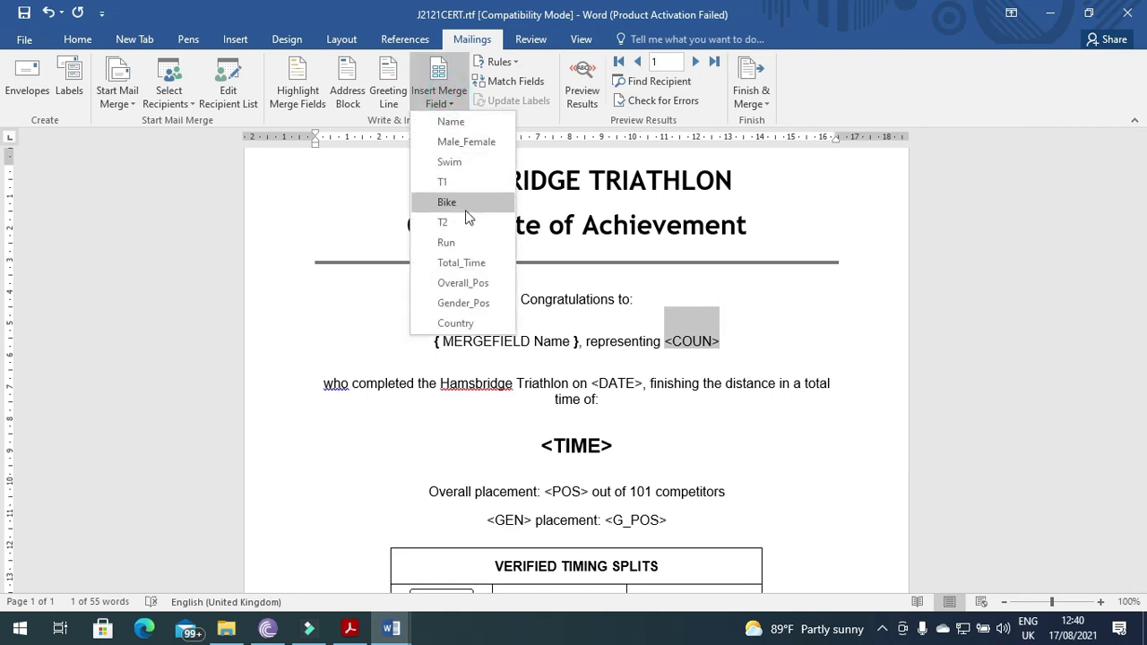
{"action": "left_click", "coordinate": [455, 323]}
{"action": "key", "text": "alt+Tab"}
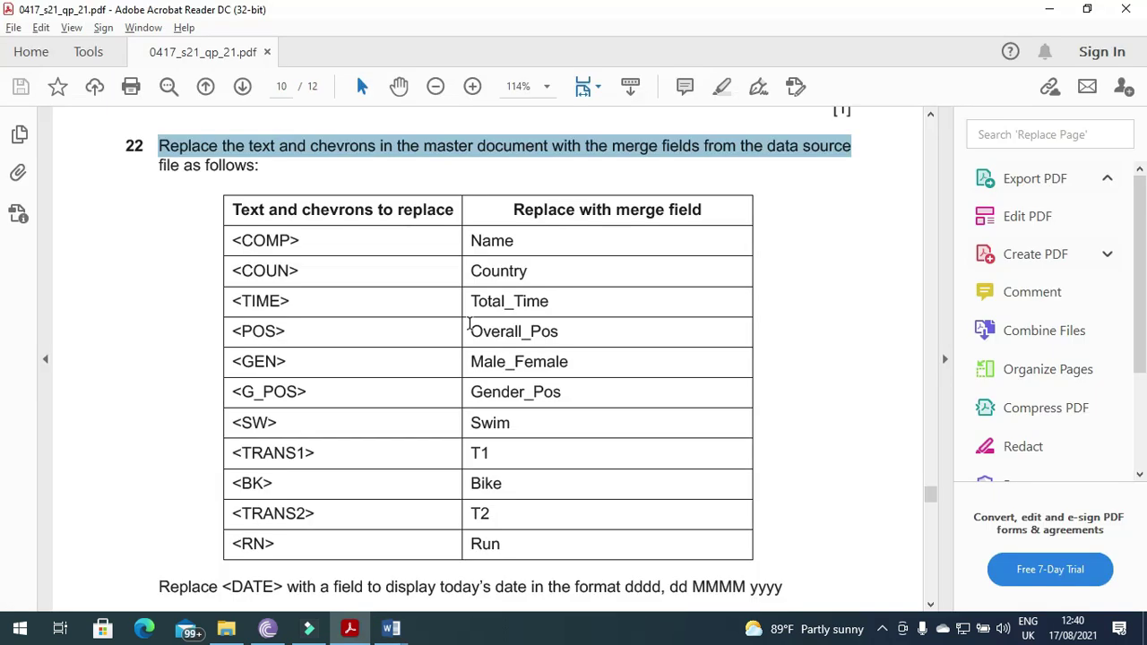
{"action": "key", "text": "alt+Tab"}
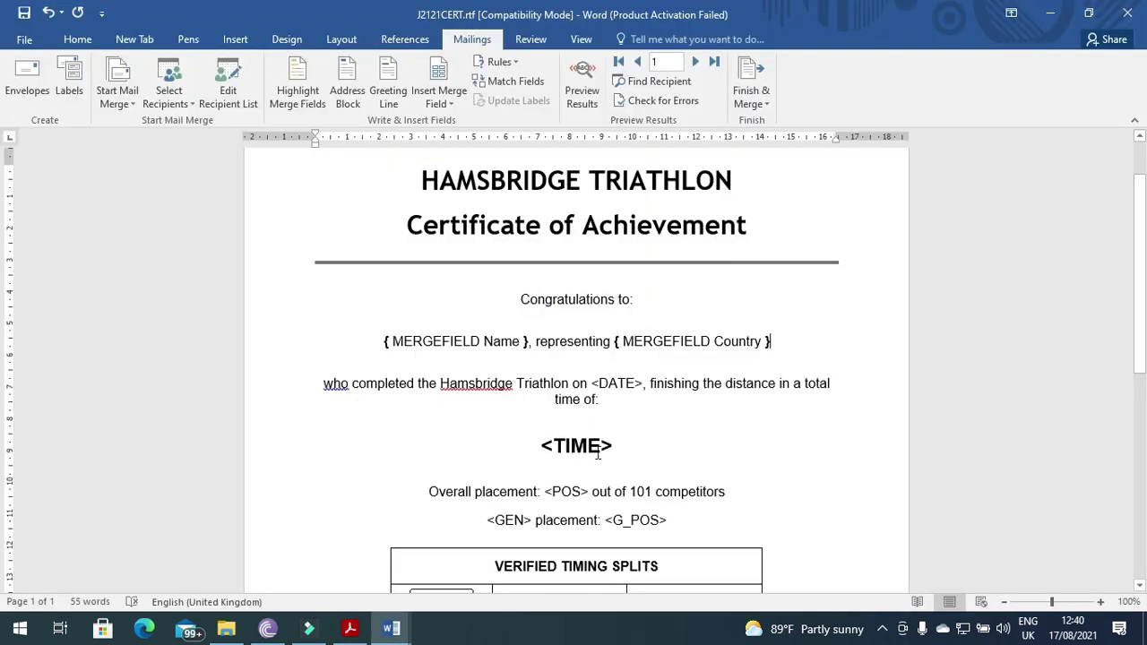
- Replace <TIME> with the Total_Time merge field, keeping Overall placement on its own line
{"action": "left_click_drag", "start_coordinate": [613, 449], "coordinate": [536, 447]}
{"action": "key", "text": "alt+Tab"}
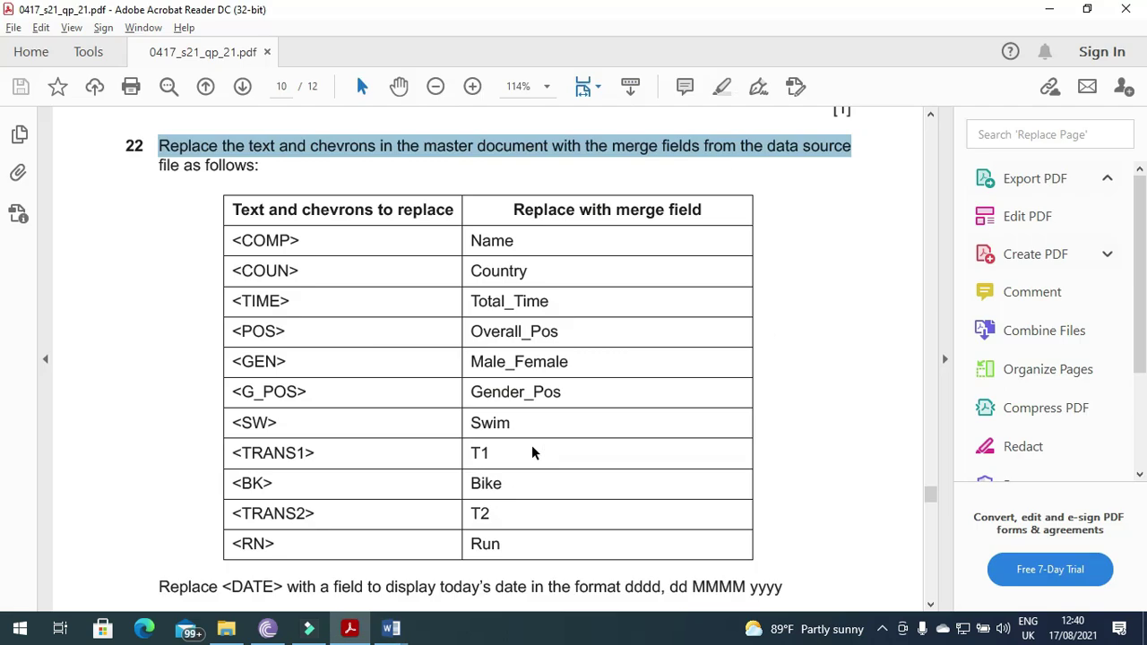
{"action": "key", "text": "alt+Tab"}
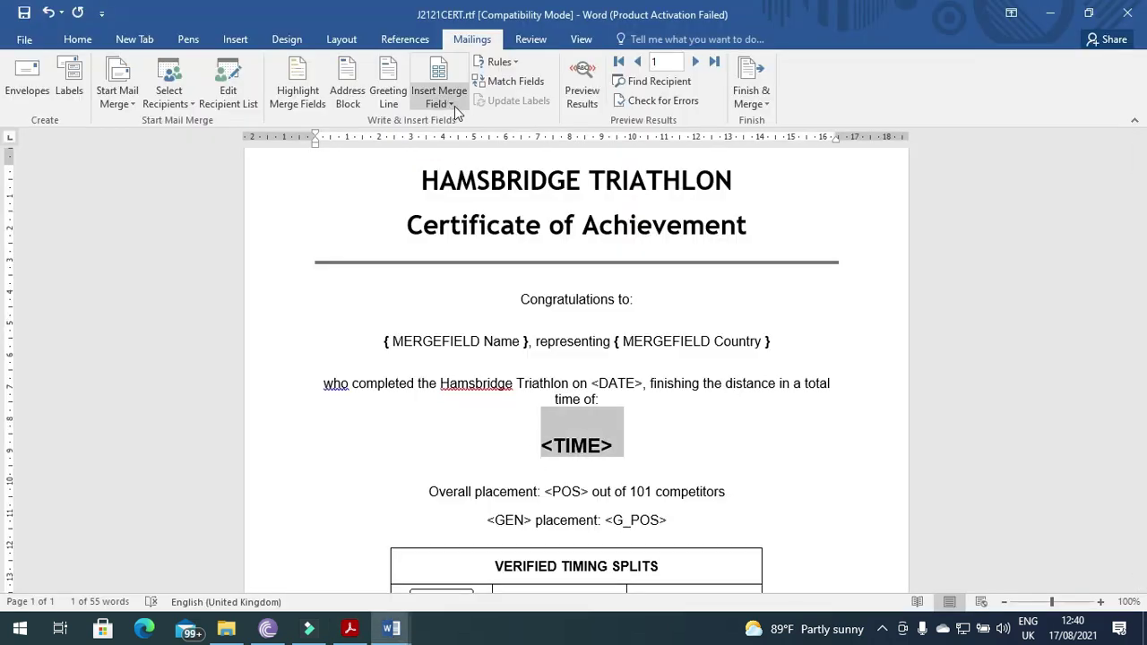
{"action": "left_click", "coordinate": [455, 105]}
{"action": "left_click", "coordinate": [461, 262]}
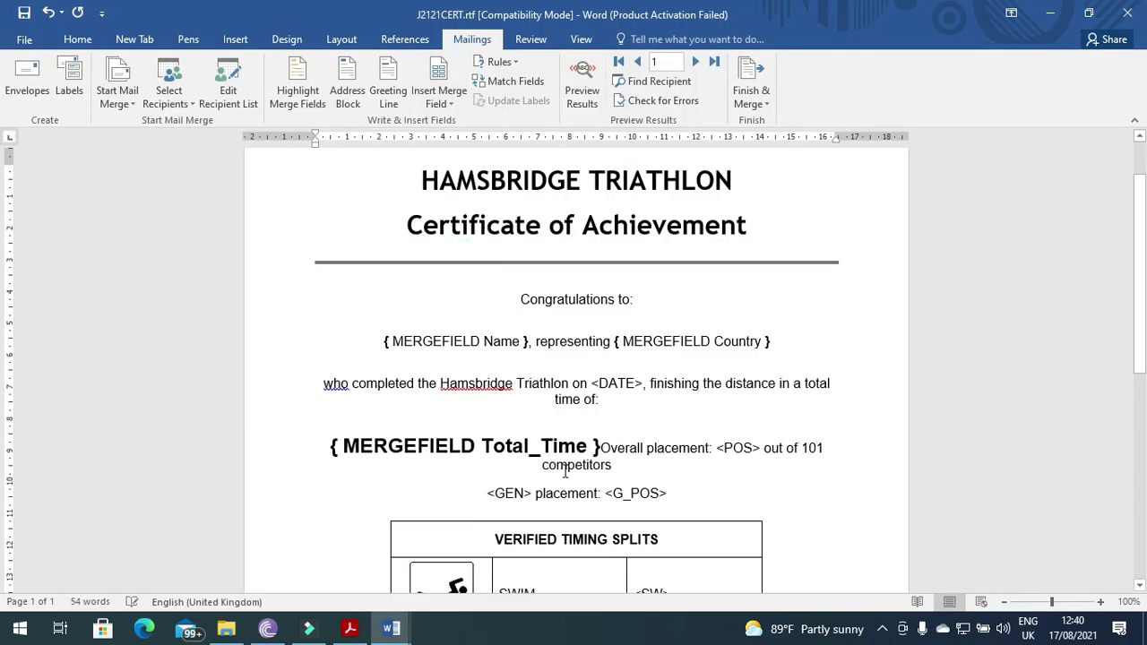
{"action": "key", "text": "Return"}
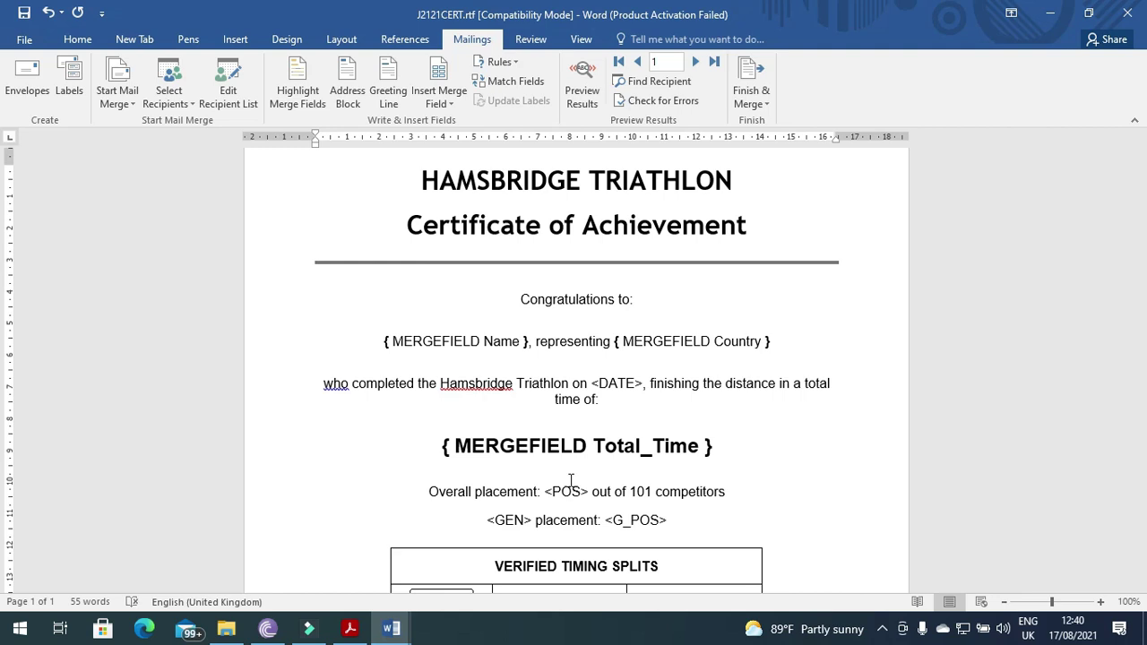
{"action": "key", "text": "alt+Tab"}
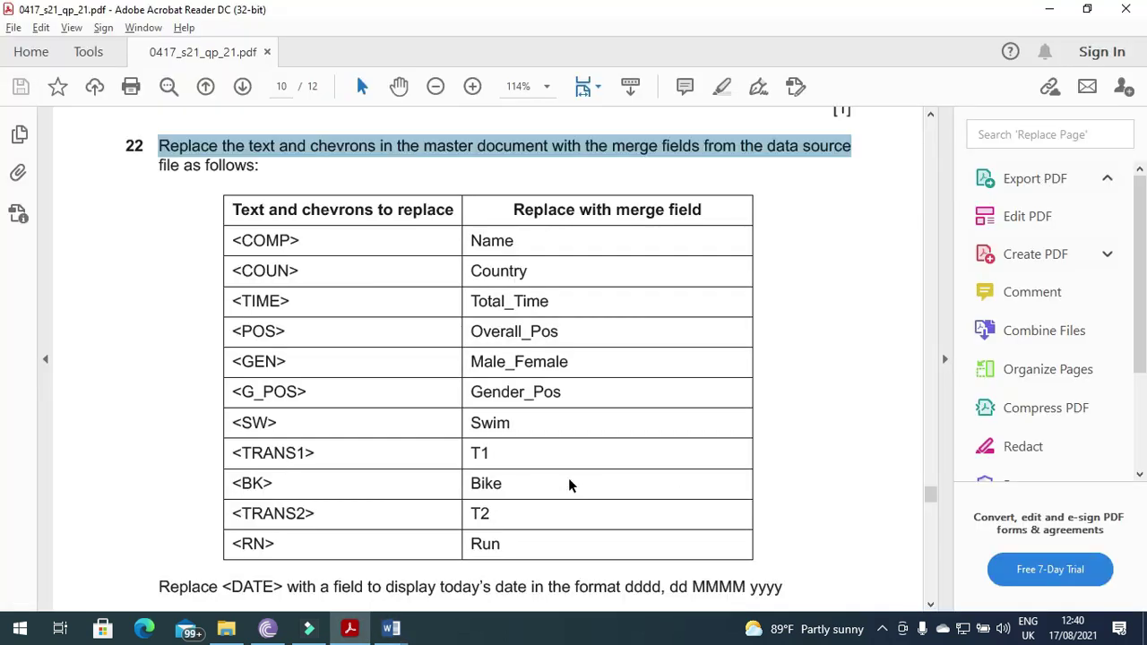
{"action": "key", "text": "alt+Tab"}
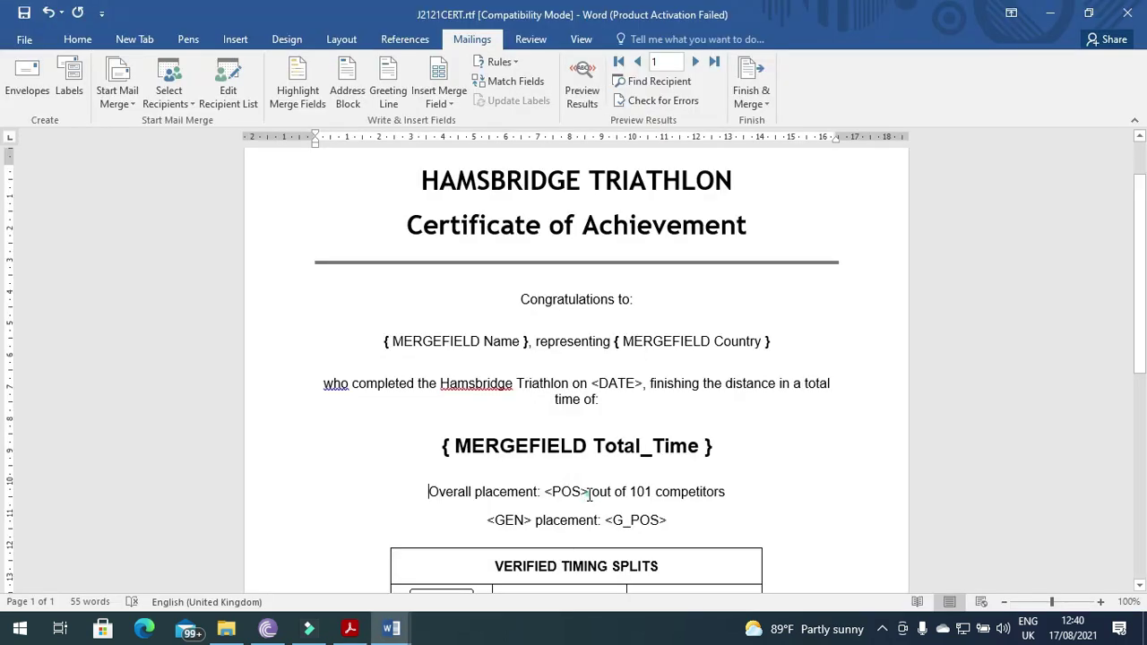
- Replace the <POS> placeholder with the Overall_Pos merge field
{"action": "left_click_drag", "start_coordinate": [589, 494], "coordinate": [547, 491]}
{"action": "key", "text": "alt+Tab"}
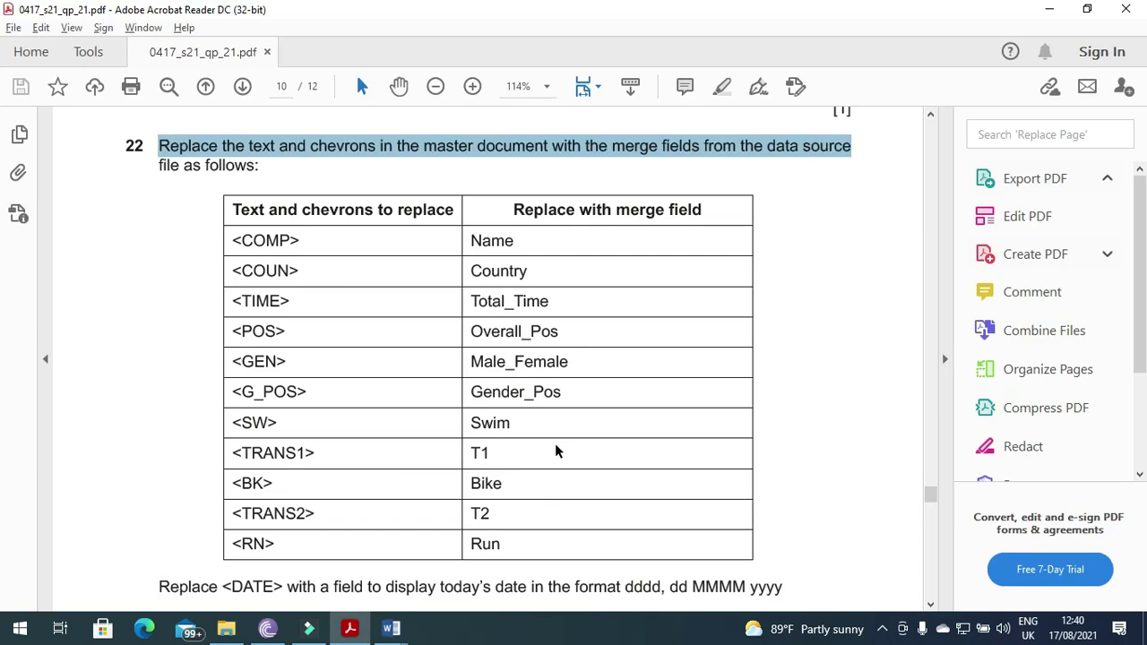
{"action": "key", "text": "alt+Tab"}
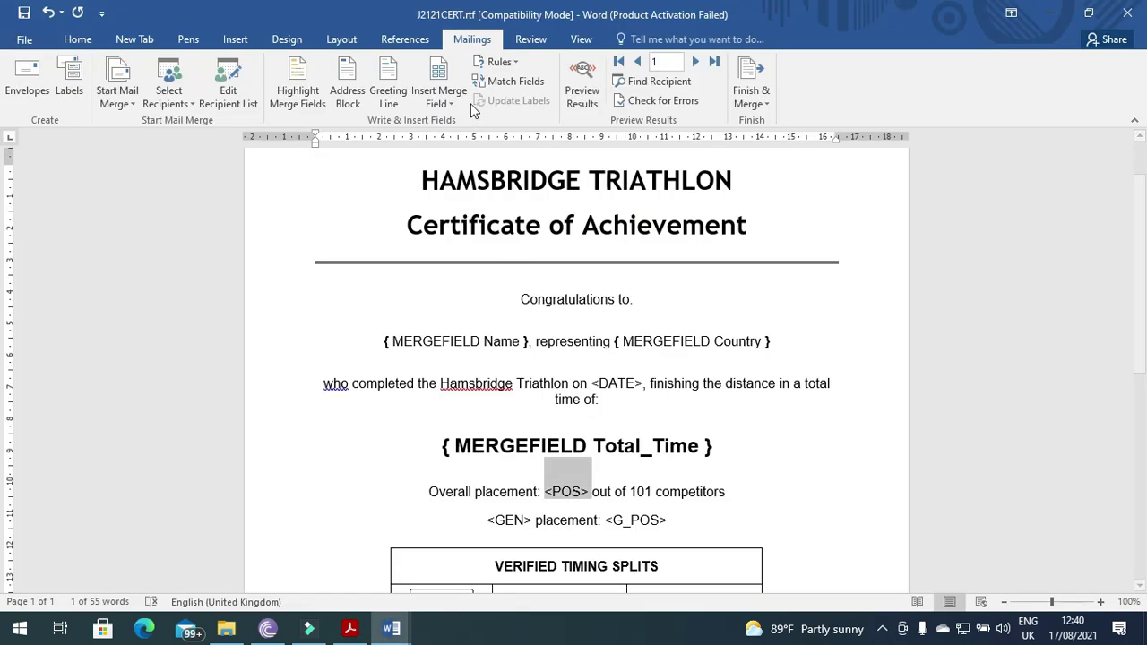
{"action": "left_click", "coordinate": [439, 96]}
{"action": "left_click", "coordinate": [502, 283]}
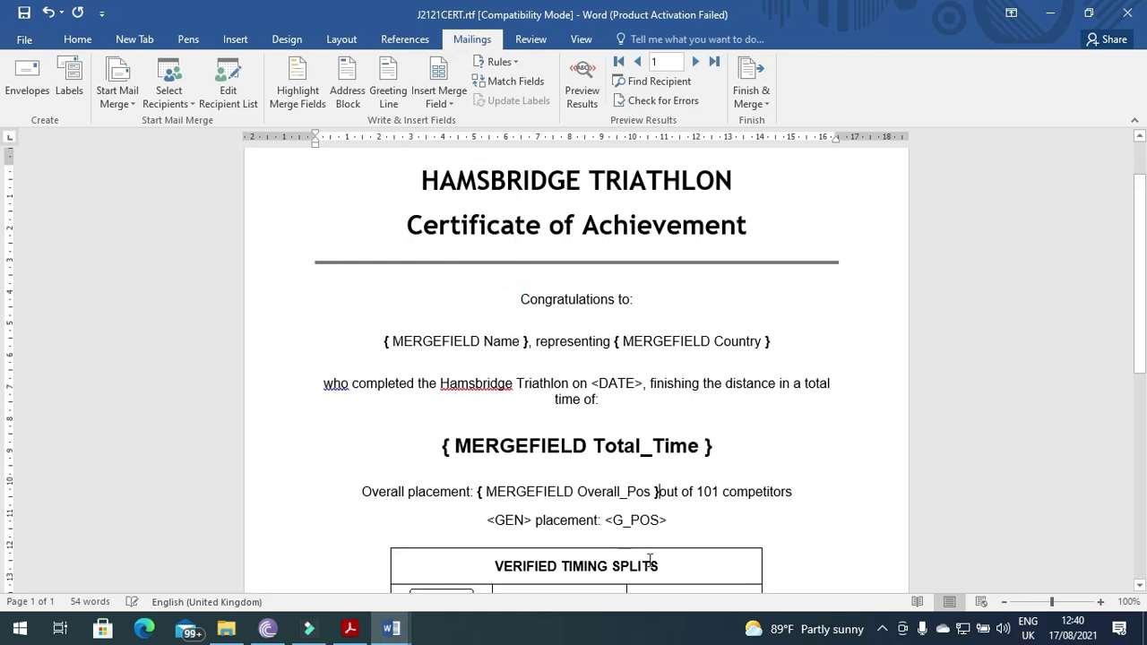
{"action": "key", "text": "alt+Tab"}
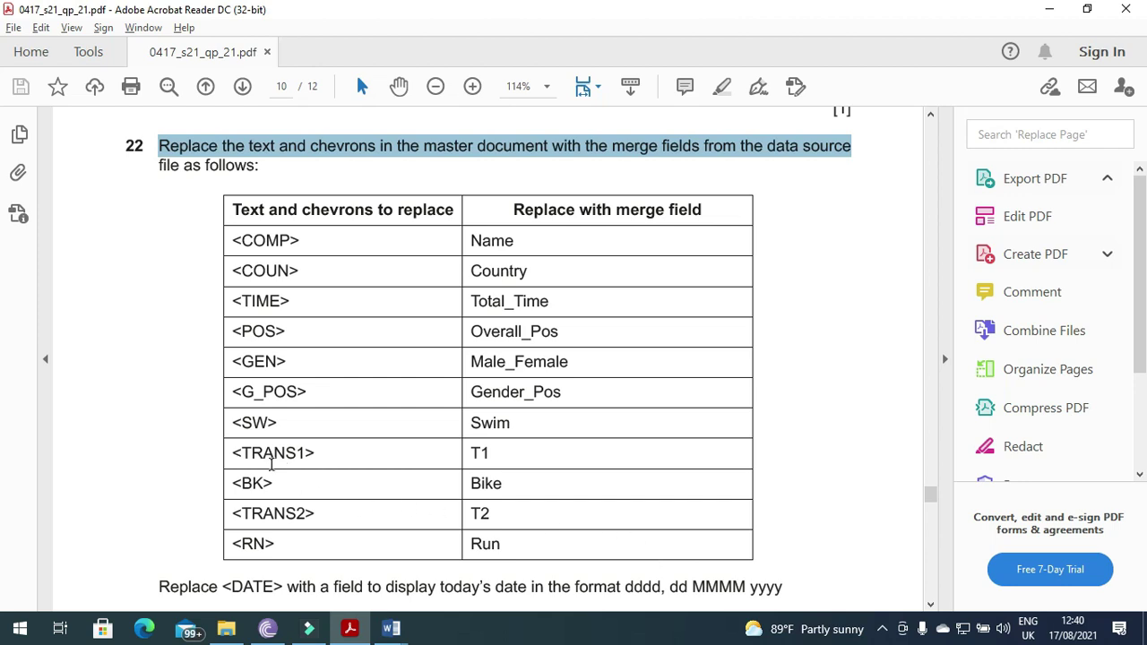
- Replace the <GEN> placeholder with the Male_Female merge field
{"action": "key", "text": "alt+Tab"}
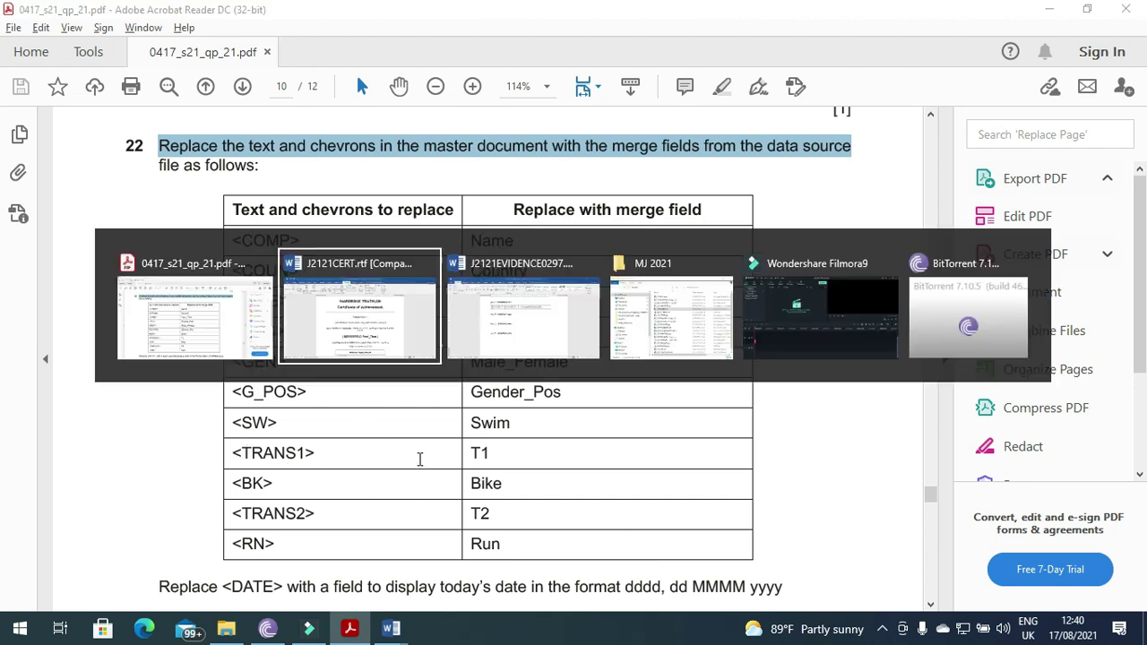
{"action": "scroll", "coordinate": [512, 451], "scroll_direction": "down", "scroll_amount": 3}
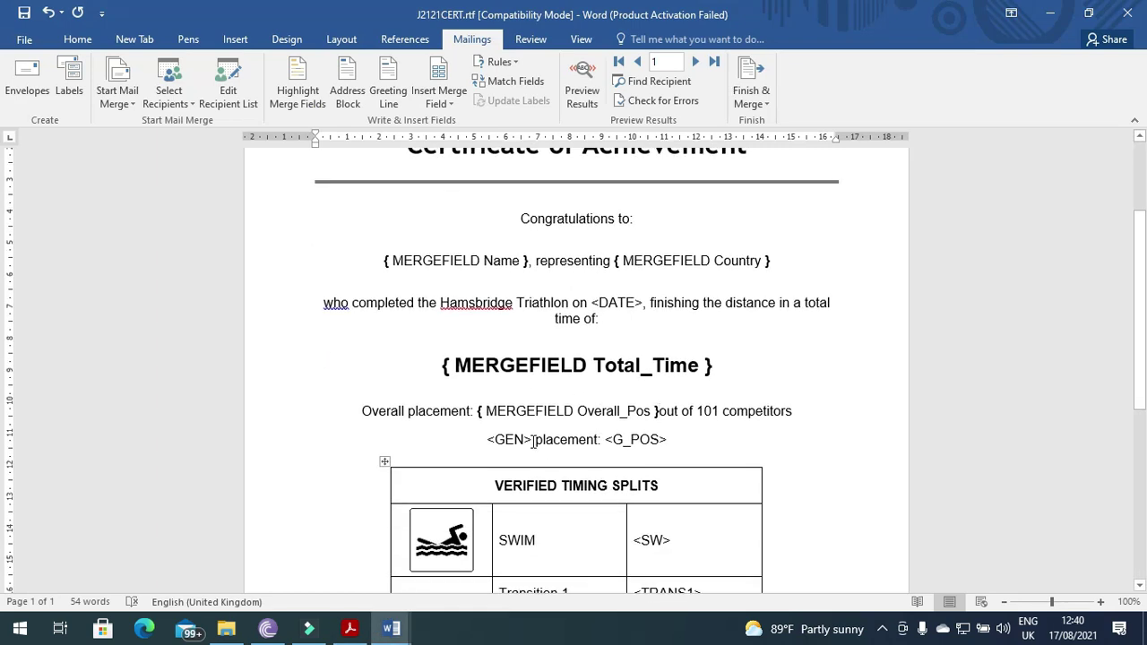
{"action": "left_click_drag", "start_coordinate": [531, 440], "coordinate": [483, 438]}
{"action": "key", "text": "alt+Tab"}
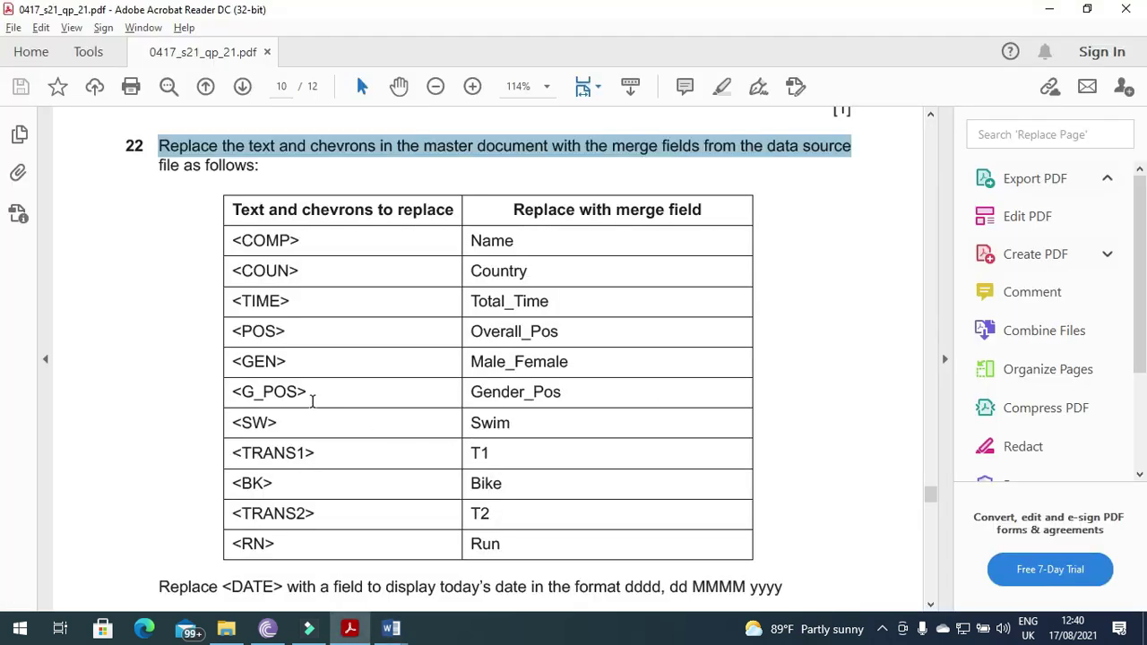
{"action": "key", "text": "alt+Tab"}
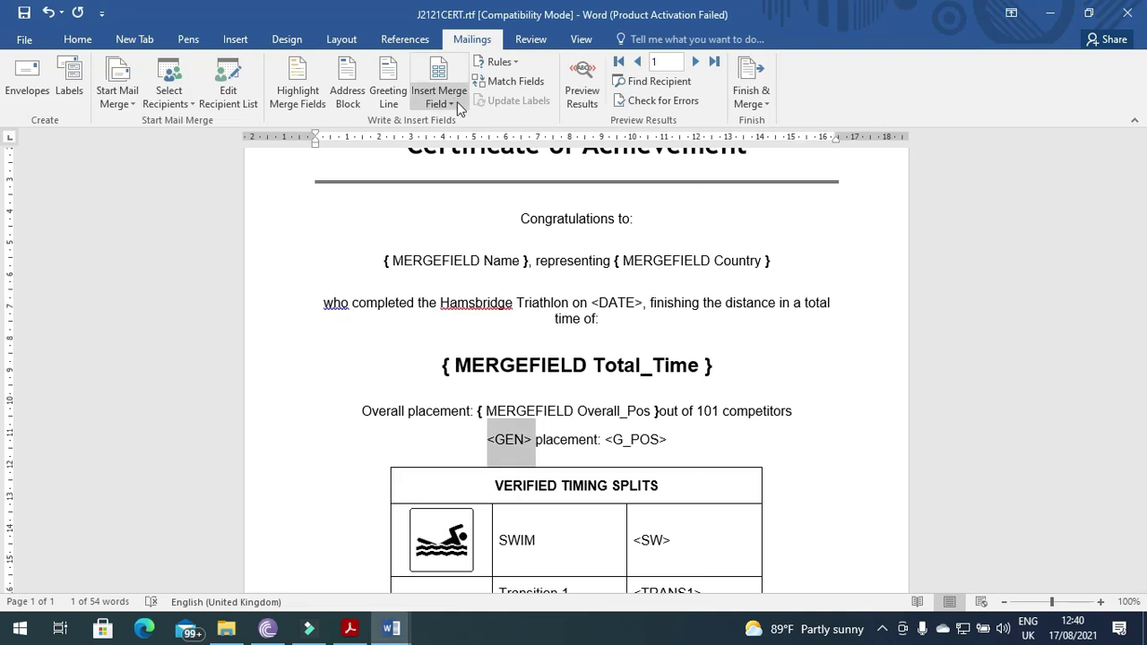
{"action": "left_click", "coordinate": [439, 99]}
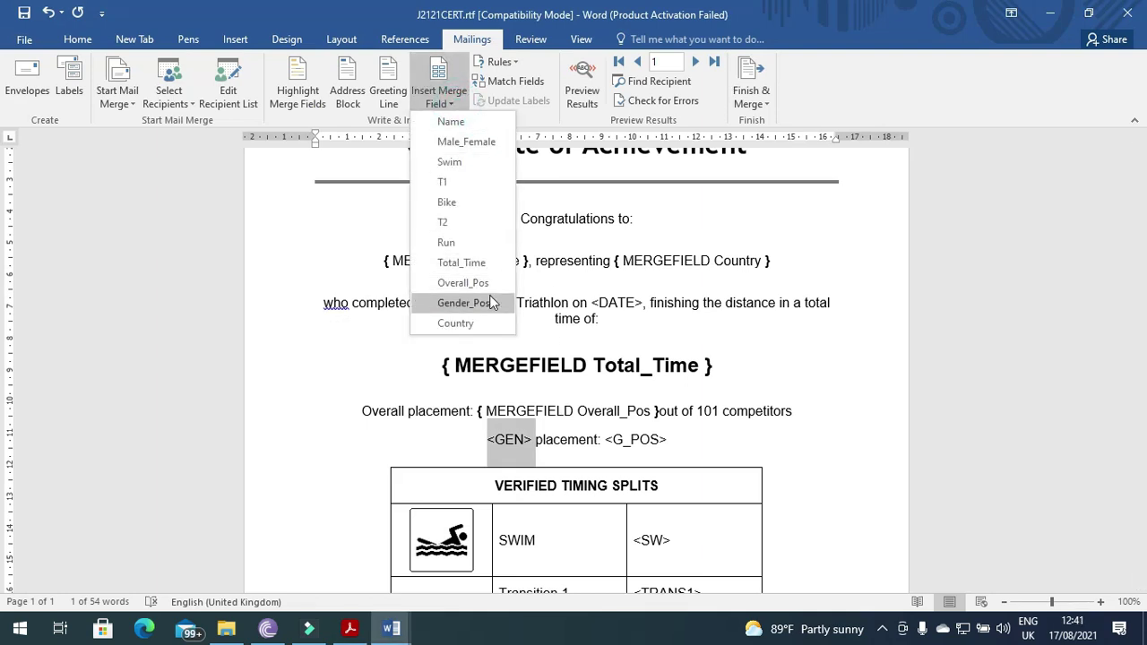
{"action": "left_click", "coordinate": [488, 142]}
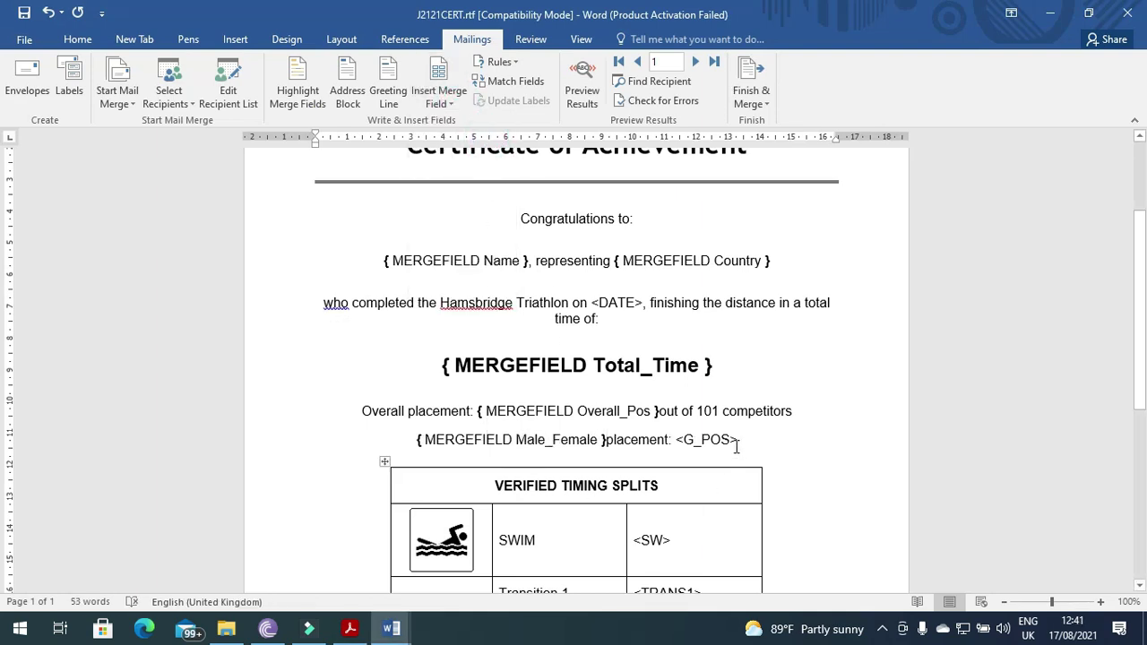
- Replace the <G_POS> placeholder with the Gender_Pos merge field
{"action": "left_click_drag", "start_coordinate": [736, 441], "coordinate": [675, 442]}
{"action": "key", "text": "alt+Tab"}
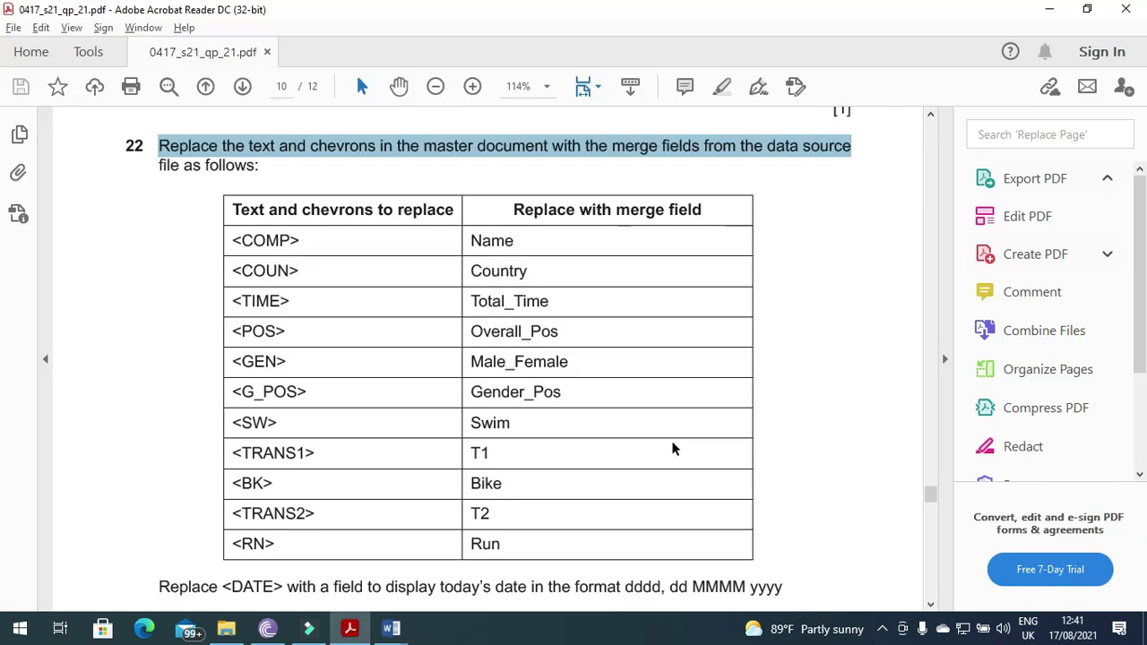
{"action": "key", "text": "alt+Tab"}
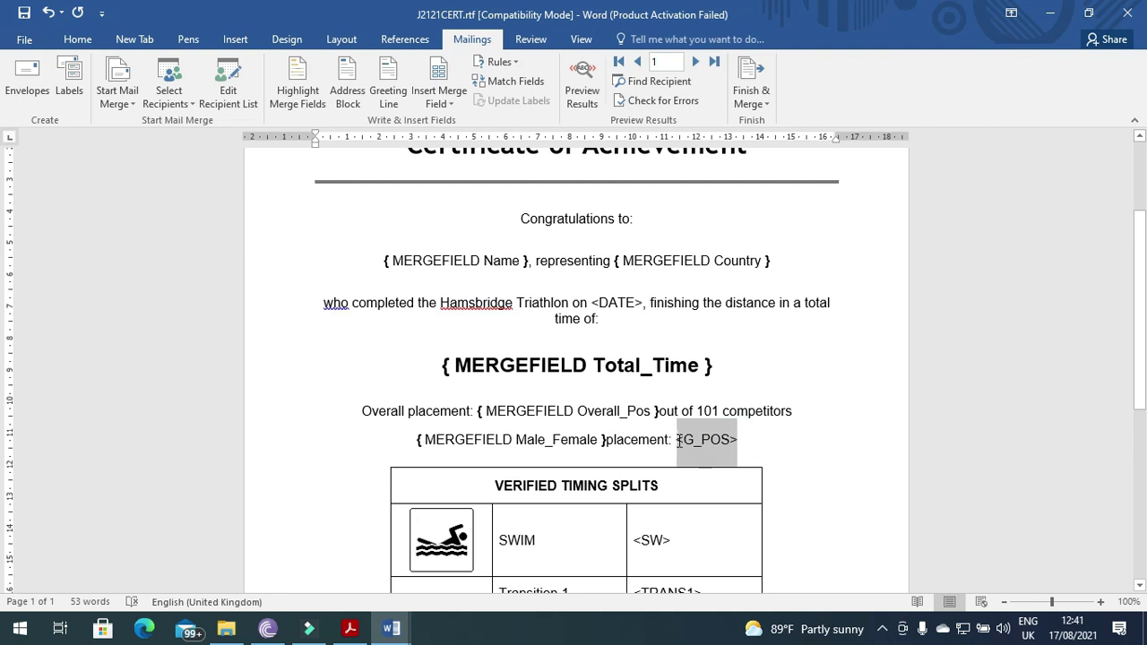
{"action": "left_click", "coordinate": [458, 109]}
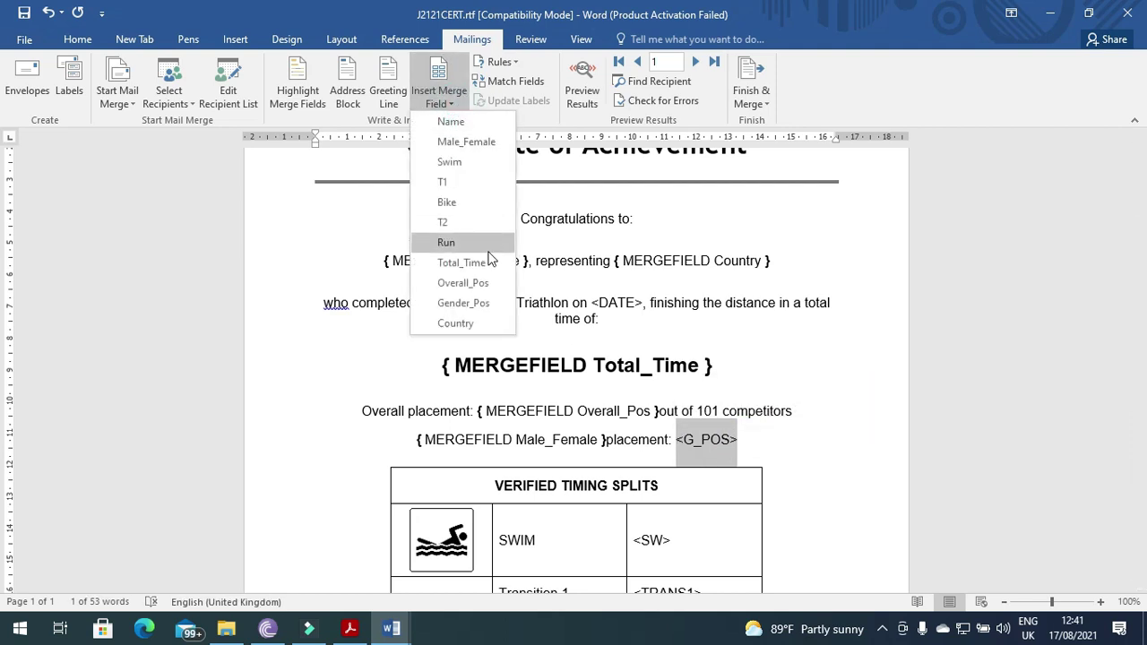
{"action": "left_click", "coordinate": [491, 303]}
{"action": "key", "text": "alt+Tab"}
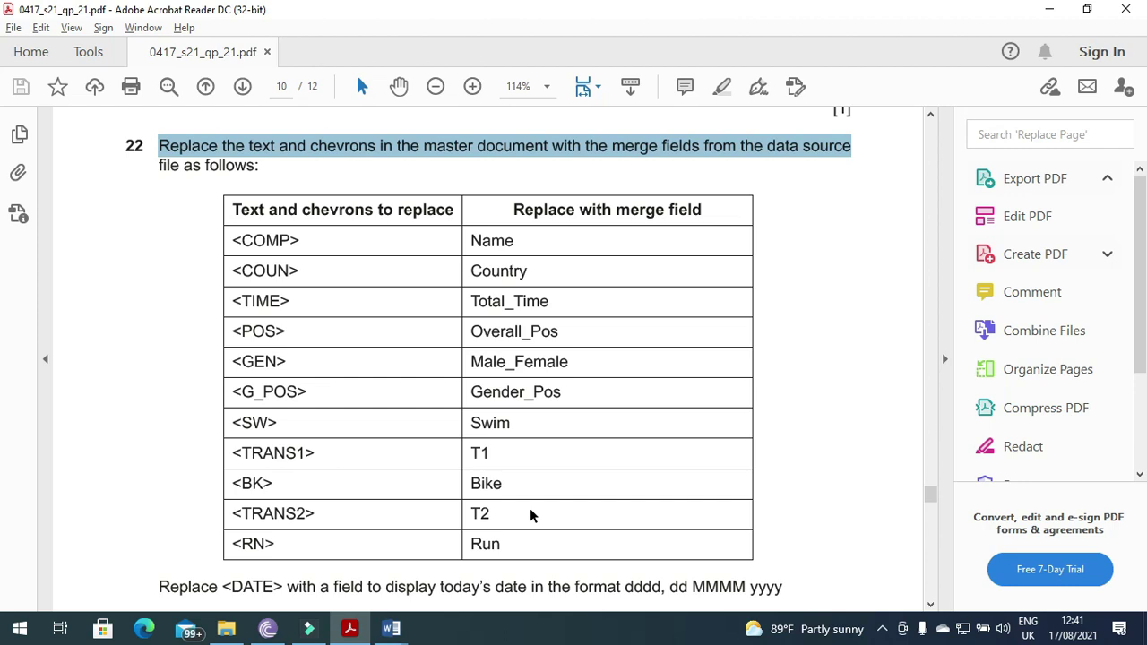
{"action": "key", "text": "alt+Tab"}
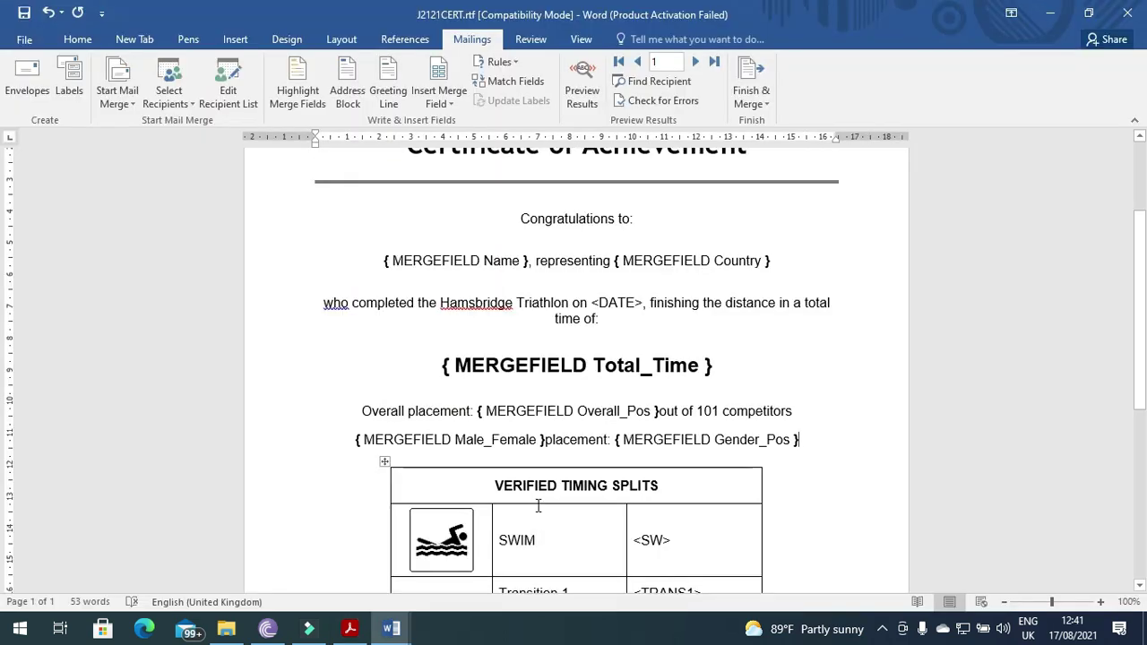
- Insert the Swim and T1 merge fields in place of <SW> and <TRANS1>
{"action": "scroll", "coordinate": [723, 427], "scroll_direction": "down", "scroll_amount": 3}
{"action": "left_click", "coordinate": [670, 419]}
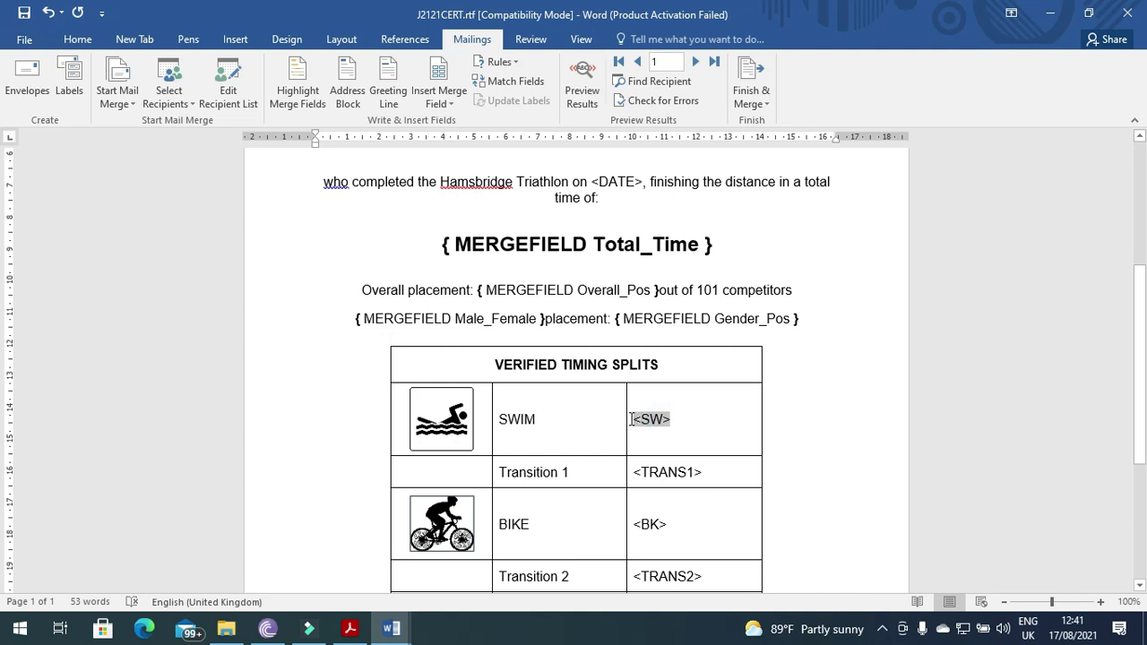
{"action": "left_click", "coordinate": [439, 97]}
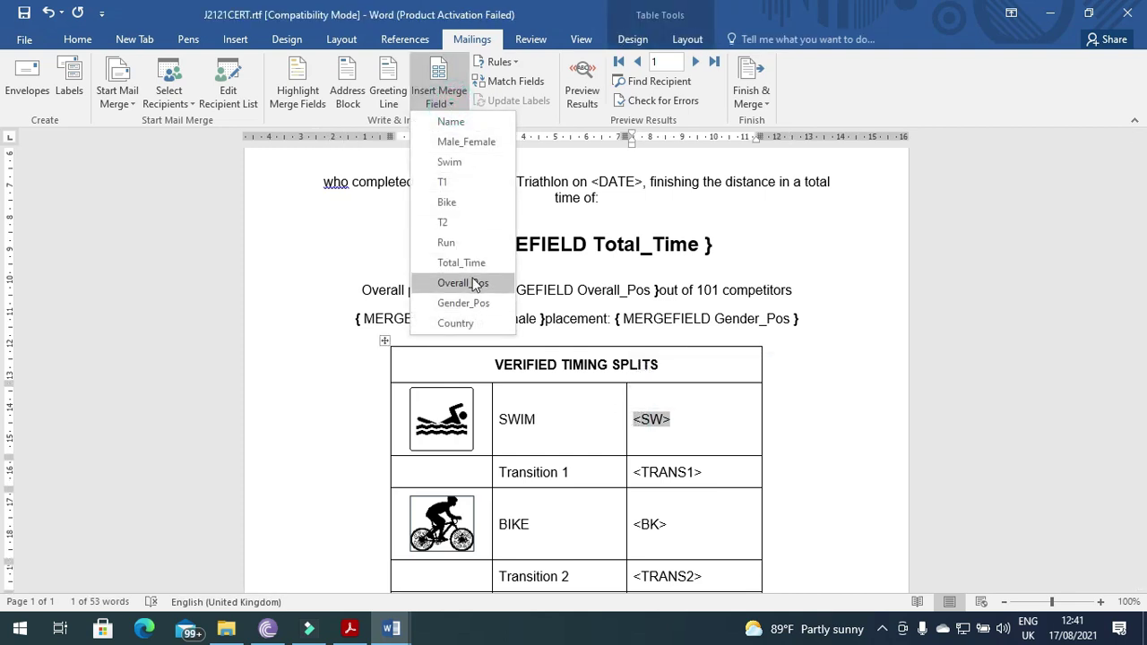
{"action": "left_click", "coordinate": [449, 161]}
{"action": "key", "text": "alt+Tab"}
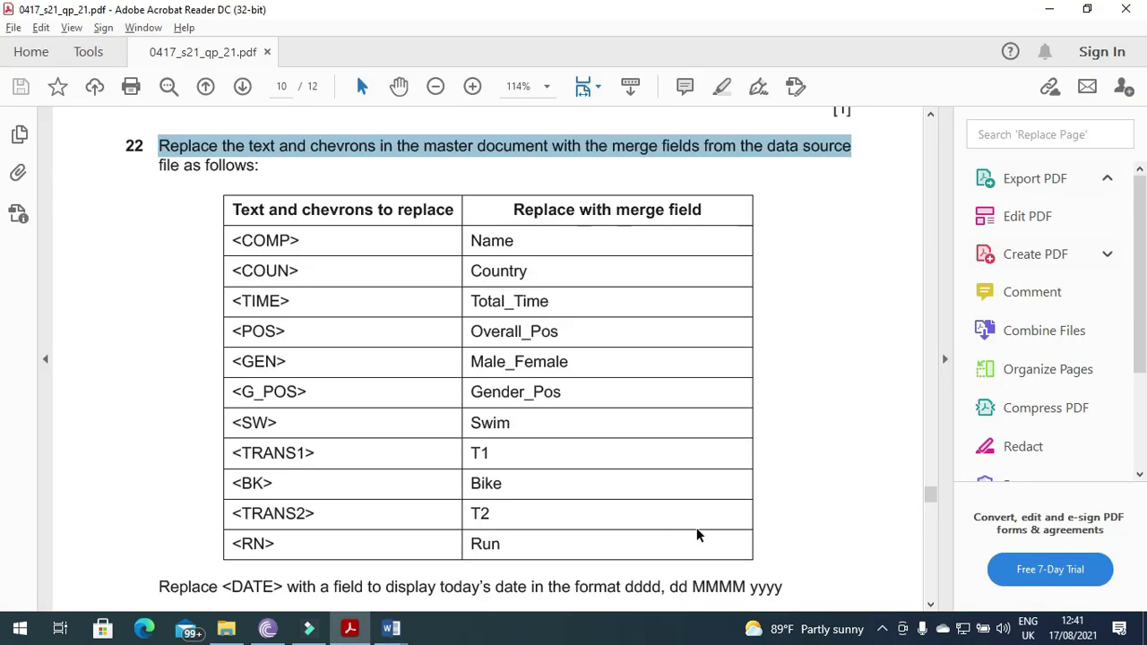
{"action": "key", "text": "alt+Tab"}
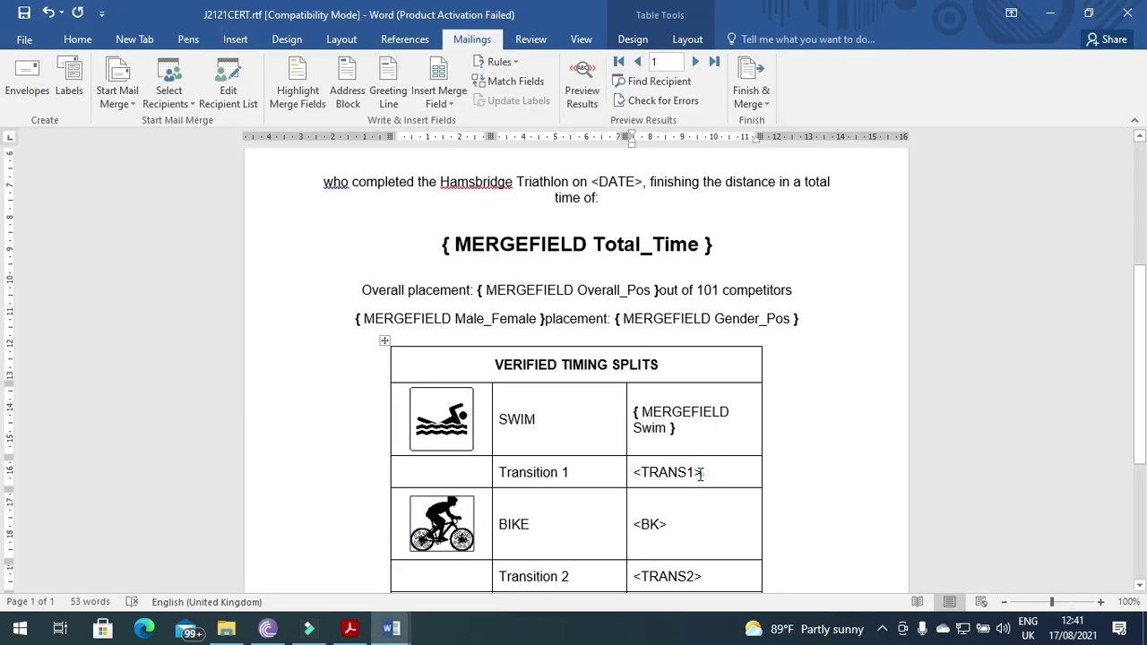
{"action": "left_click_drag", "start_coordinate": [703, 473], "coordinate": [636, 472]}
{"action": "left_click", "coordinate": [445, 100]}
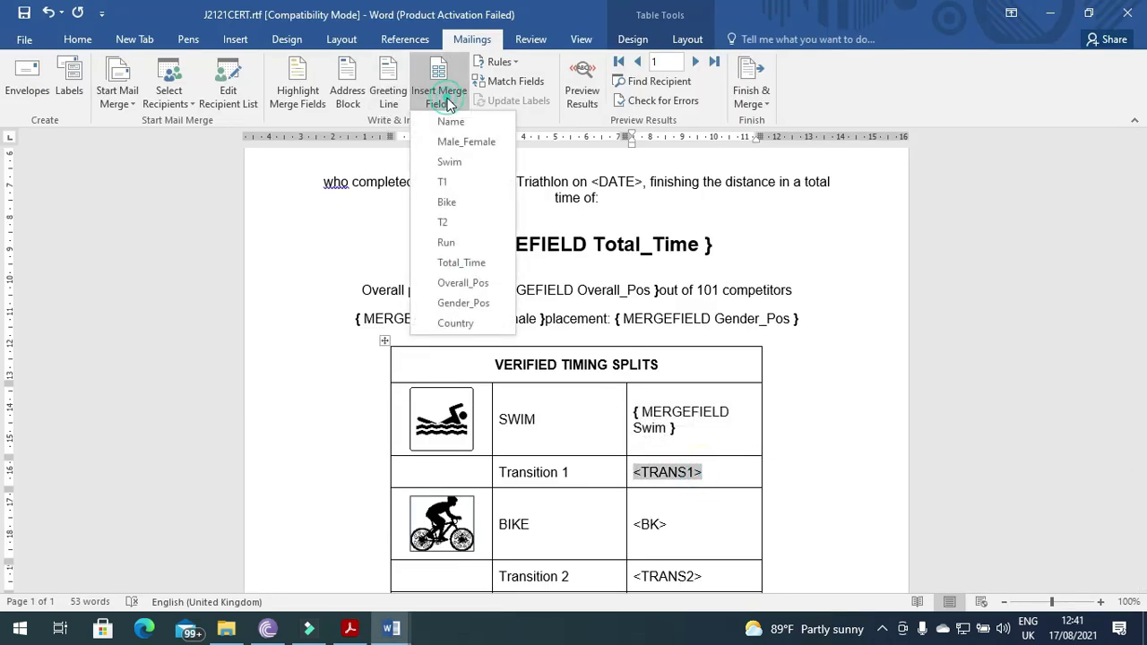
{"action": "left_click", "coordinate": [453, 181]}
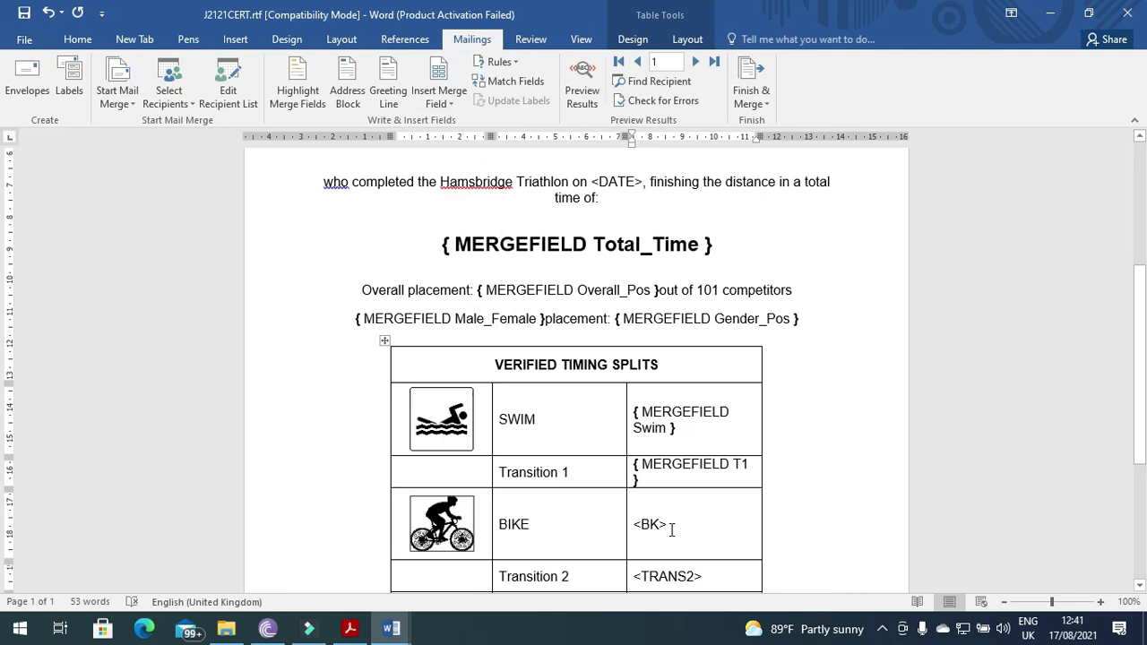
- Replace the <BK> placeholder with the Bike merge field
{"action": "left_click_drag", "start_coordinate": [671, 530], "coordinate": [638, 524]}
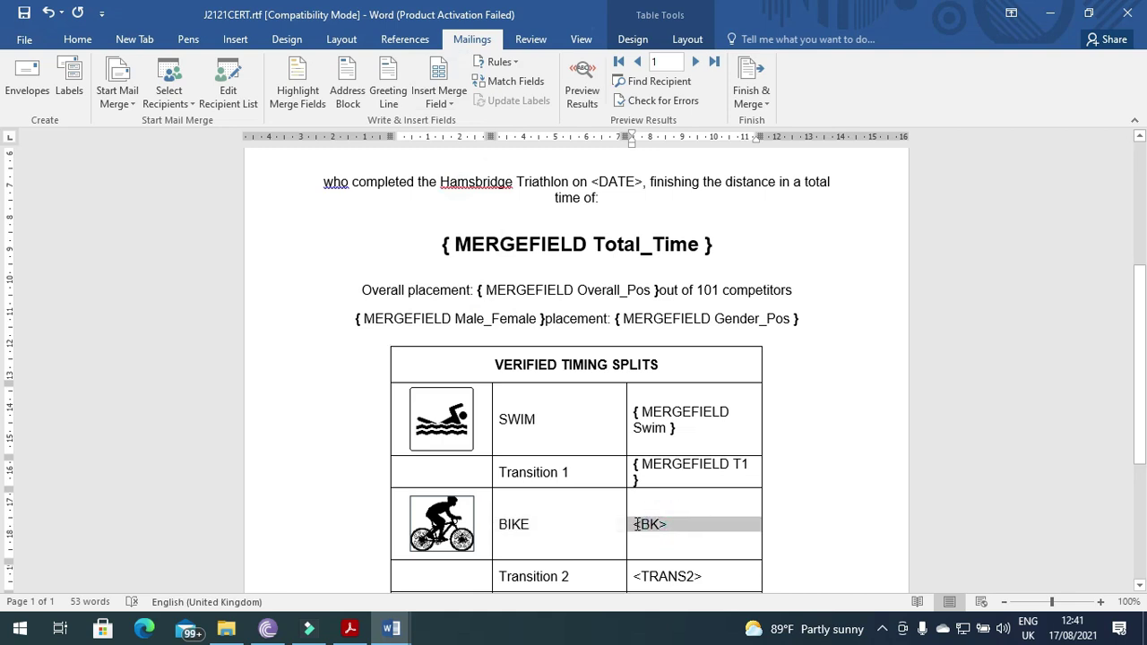
{"action": "left_click", "coordinate": [453, 100]}
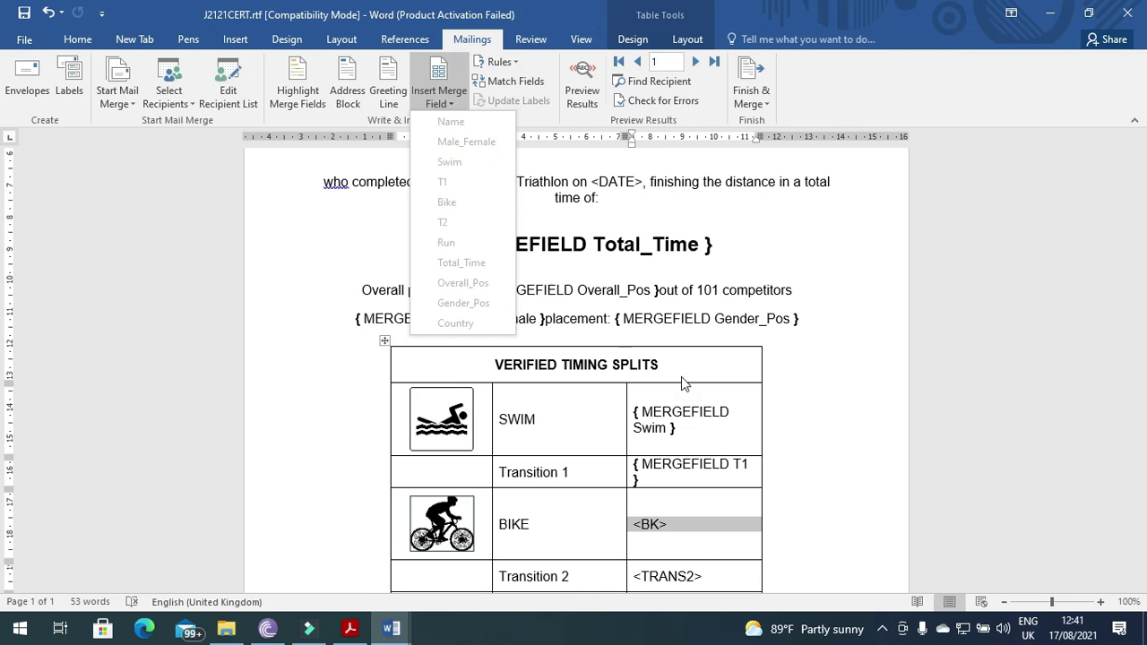
{"action": "left_click", "coordinate": [678, 527]}
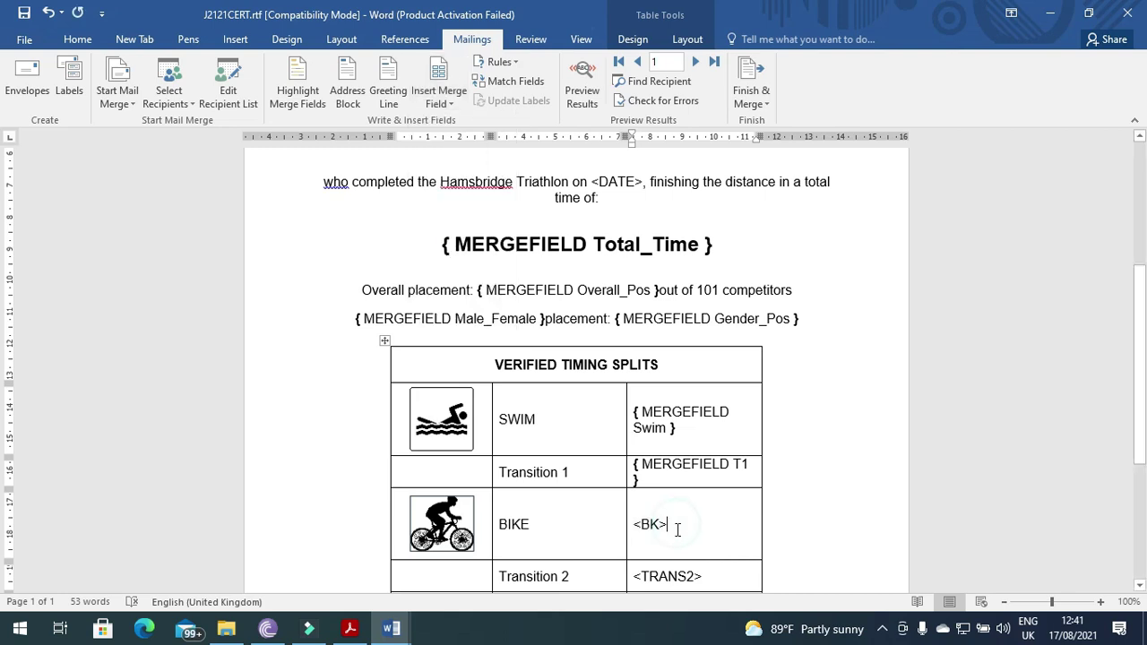
{"action": "left_click", "coordinate": [678, 525]}
{"action": "left_click_drag", "start_coordinate": [663, 524], "coordinate": [640, 525]}
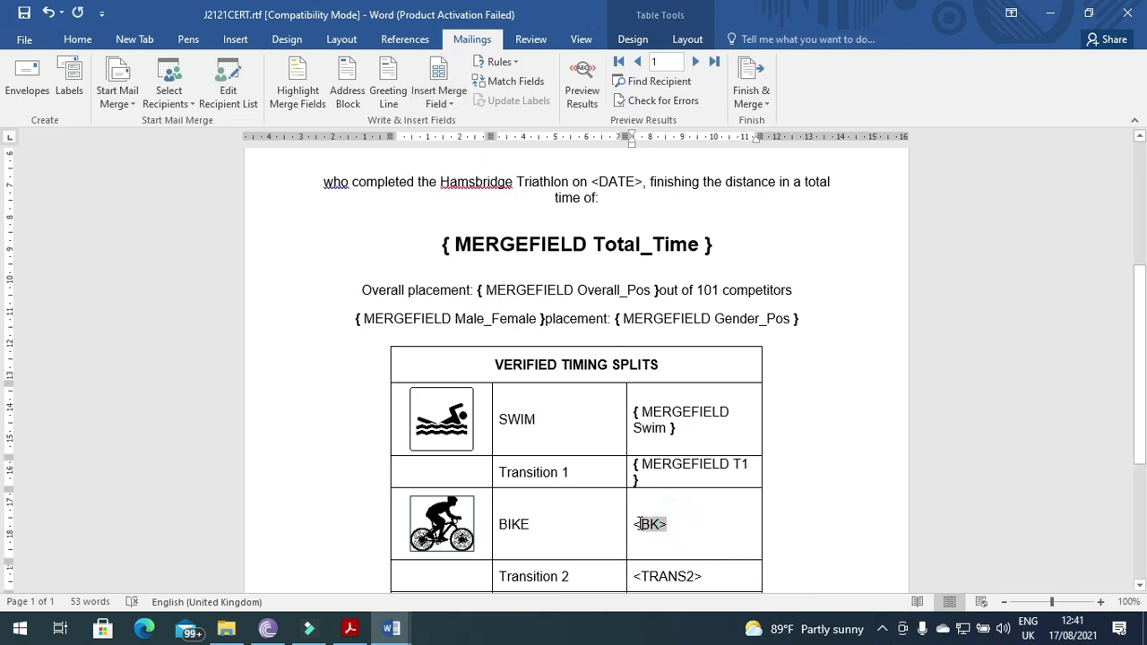
{"action": "left_click", "coordinate": [440, 101]}
{"action": "left_click", "coordinate": [448, 202]}
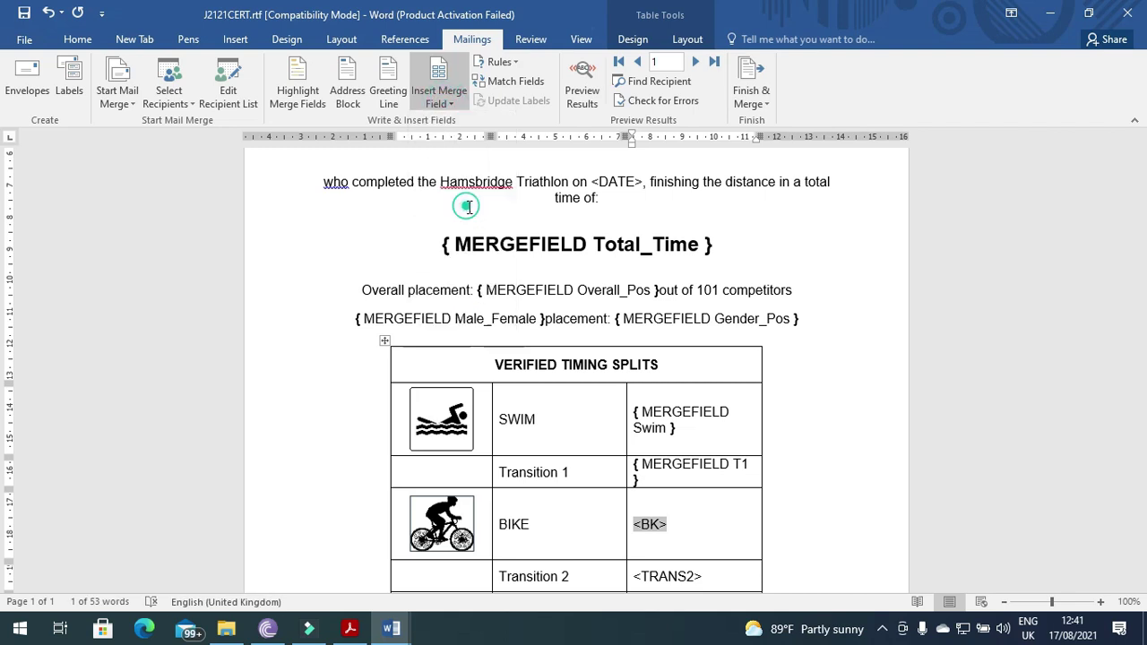
- Replace <TRANS2> and <RN> with the T2 and Run merge fields
{"action": "left_click_drag", "start_coordinate": [701, 581], "coordinate": [640, 577]}
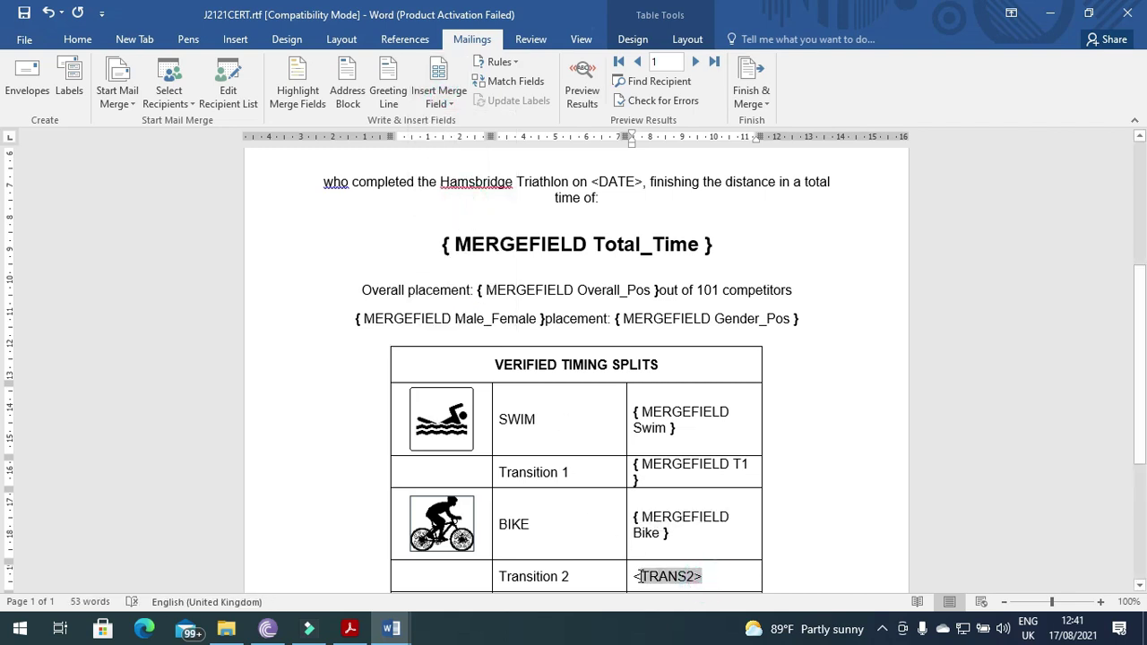
{"action": "left_click", "coordinate": [439, 99]}
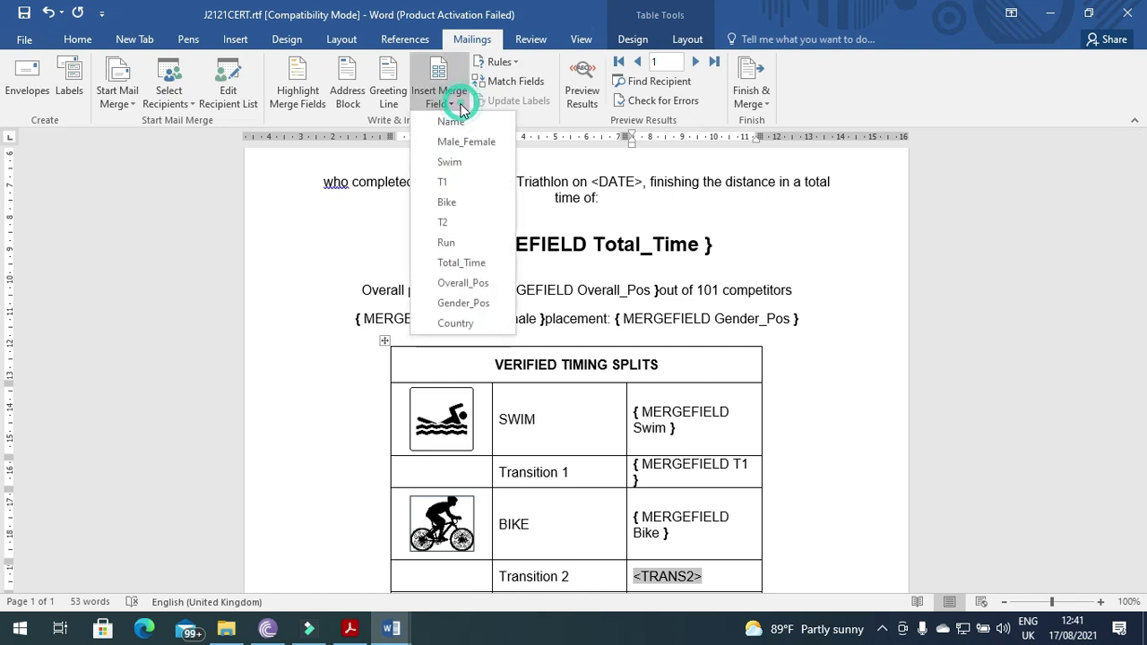
{"action": "left_click", "coordinate": [458, 222]}
{"action": "scroll", "coordinate": [554, 383], "scroll_direction": "down", "scroll_amount": 4}
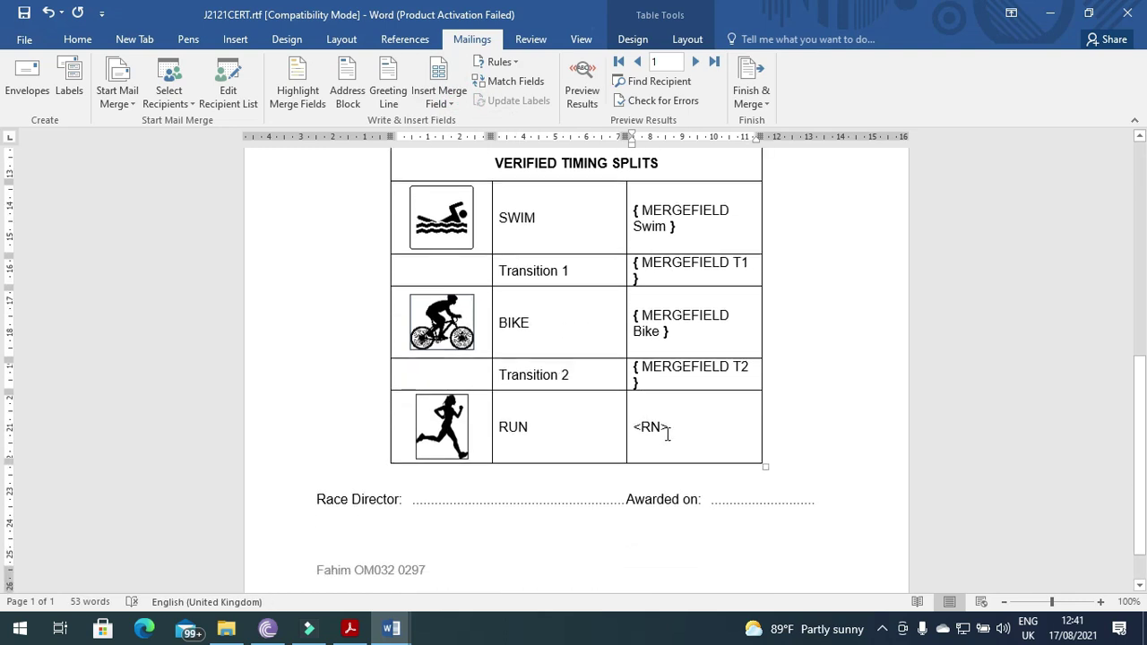
{"action": "left_click", "coordinate": [665, 428]}
{"action": "left_click", "coordinate": [439, 98]}
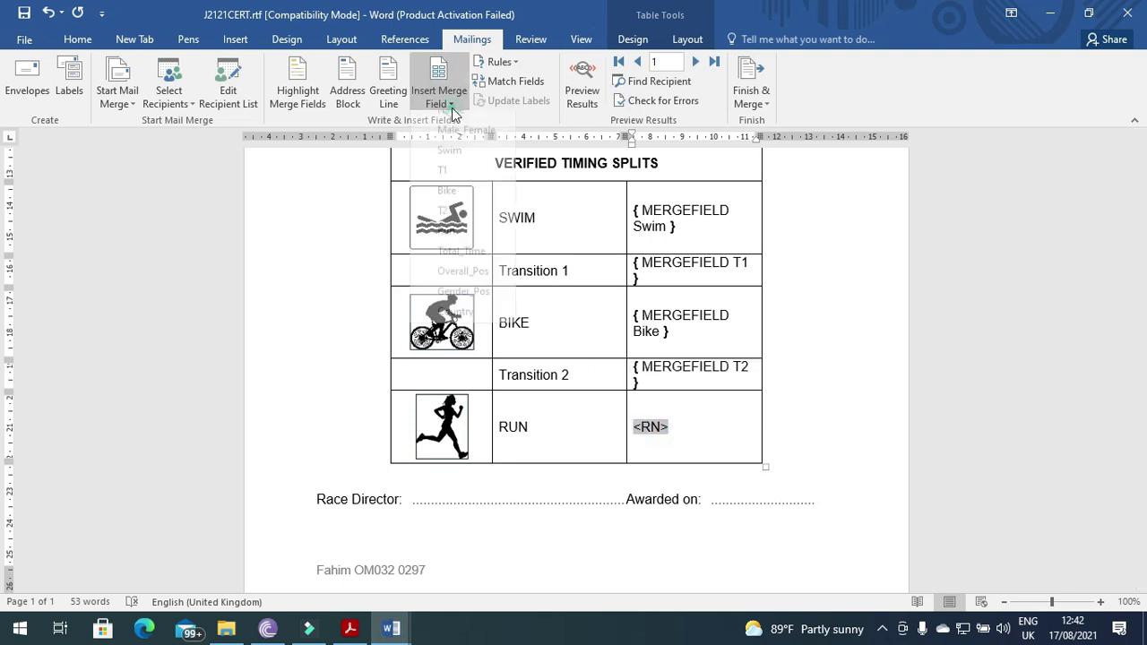
{"action": "left_click", "coordinate": [446, 242]}
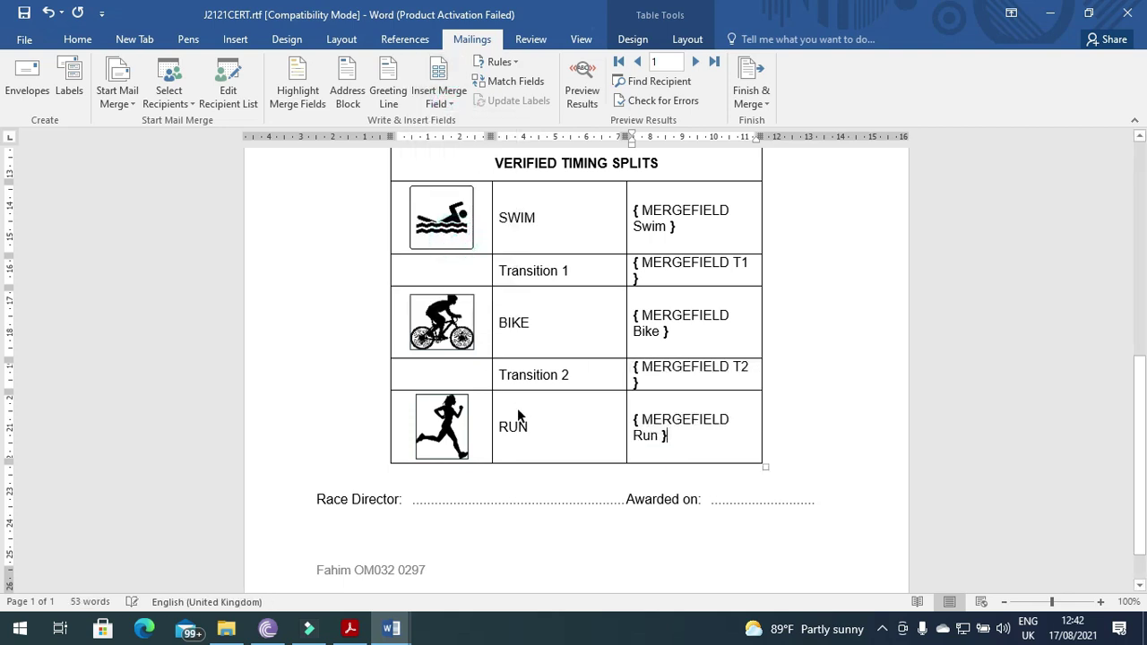
{"action": "key", "text": "alt+Tab"}
- Read the date requirement in the task sheet, then select the certificate's <DATE> placeholder
{"action": "scroll", "coordinate": [517, 542], "scroll_direction": "down", "scroll_amount": 4}
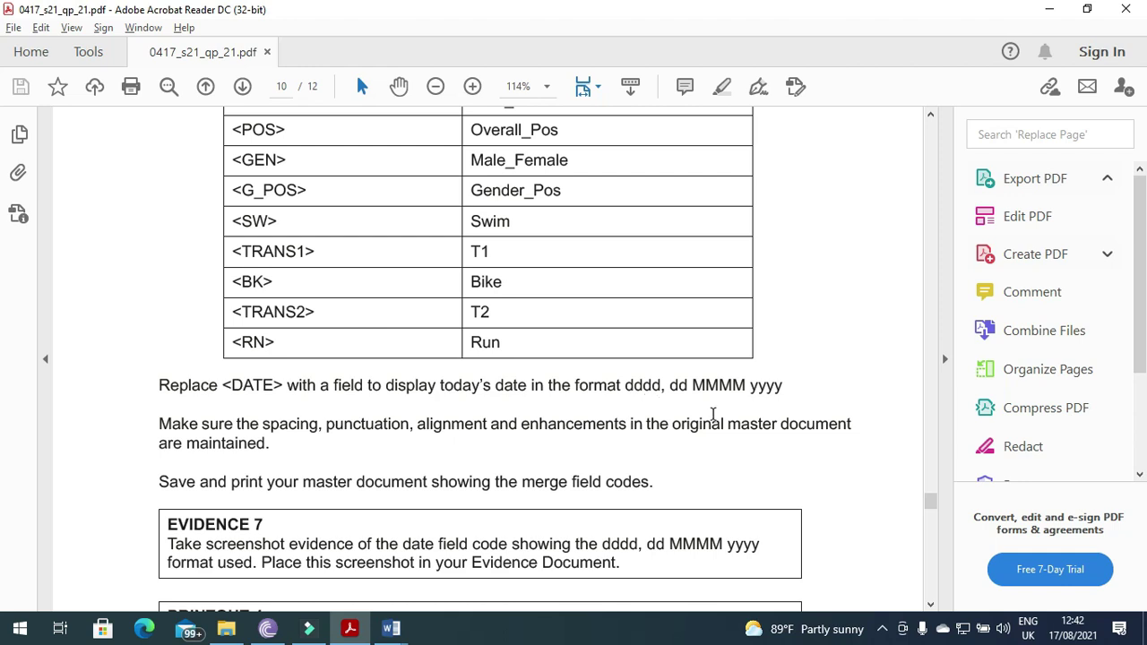
{"action": "key", "text": "alt+Tab"}
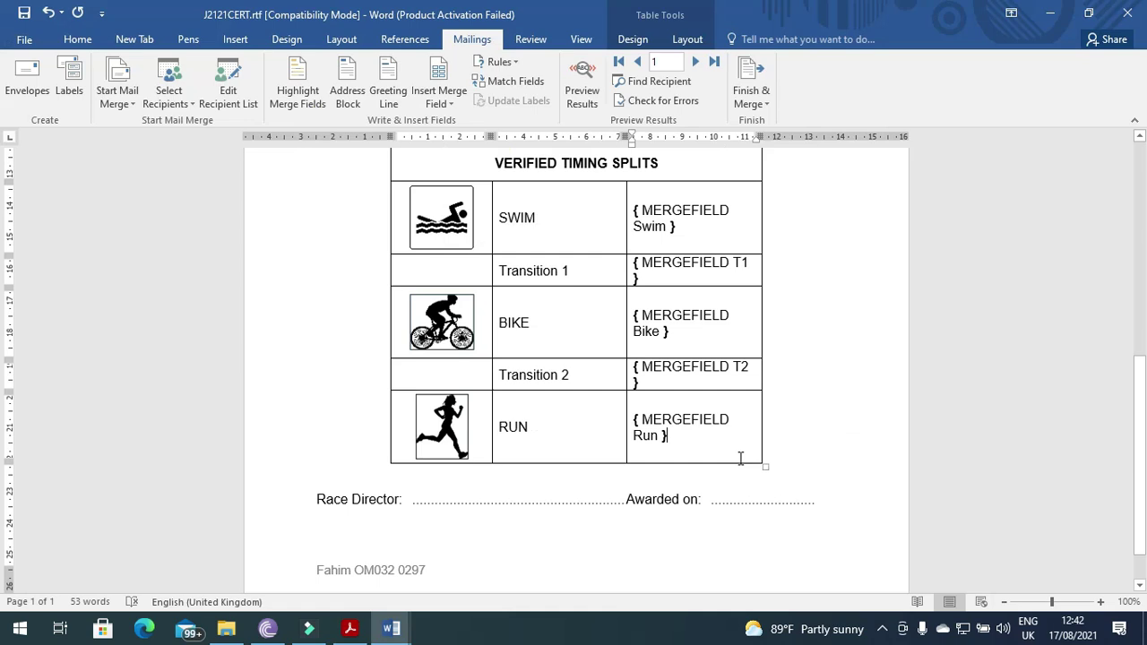
{"action": "scroll", "coordinate": [660, 492], "scroll_direction": "up", "scroll_amount": 5}
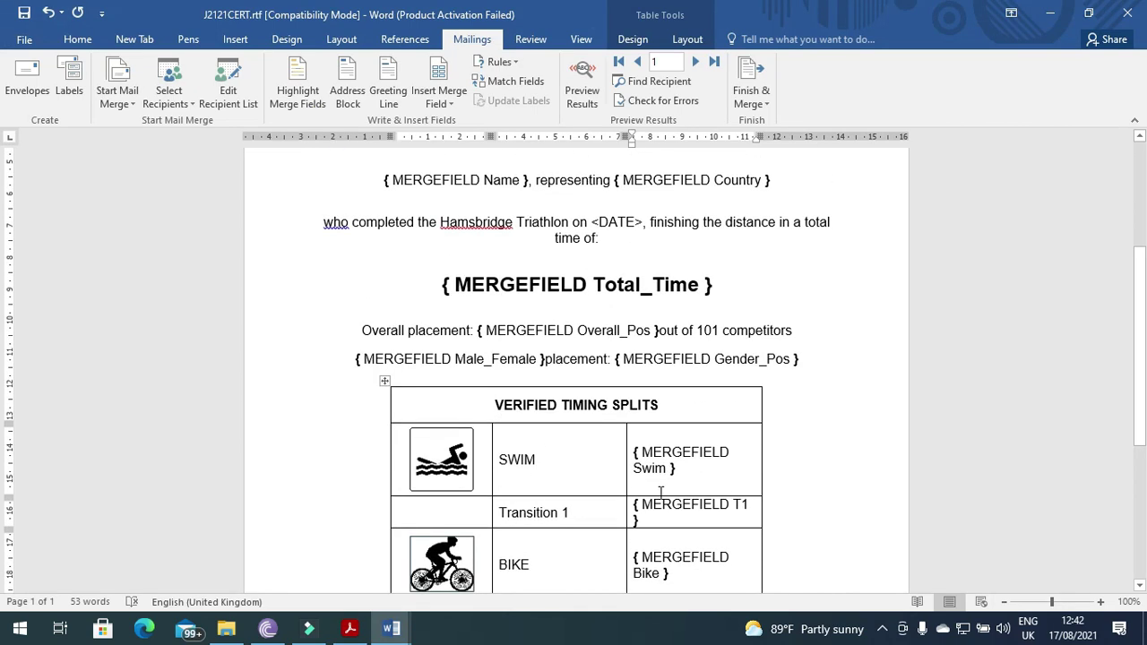
{"action": "left_click", "coordinate": [588, 221]}
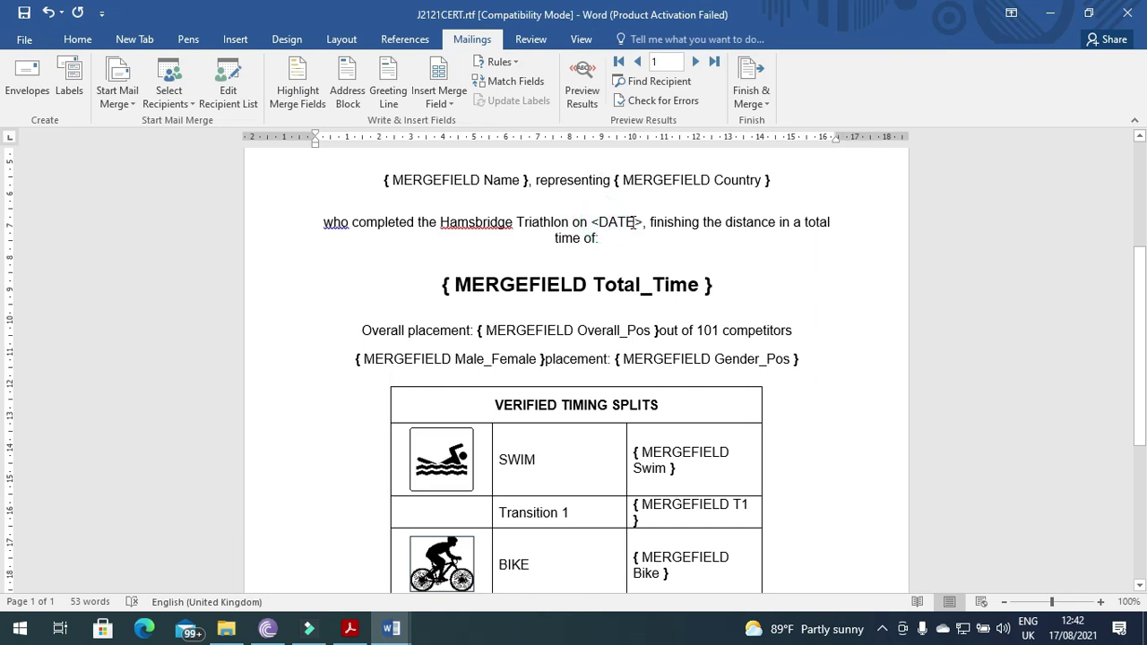
{"action": "left_click_drag", "start_coordinate": [639, 222], "coordinate": [609, 217]}
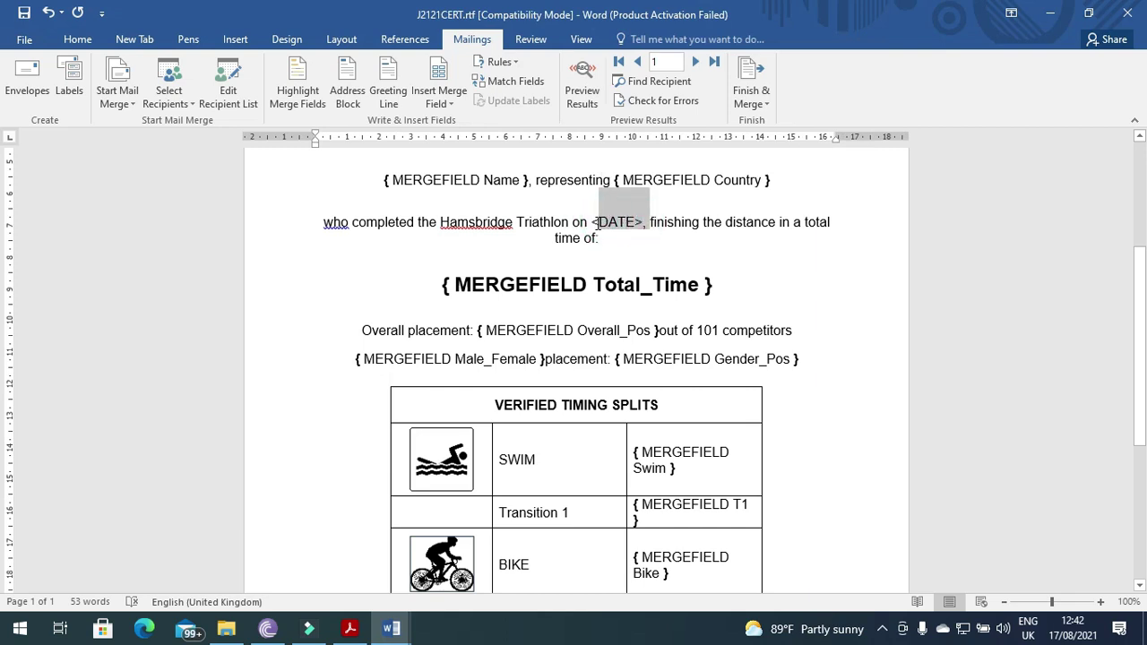
{"action": "left_click", "coordinate": [610, 218]}
{"action": "left_click", "coordinate": [592, 219]}
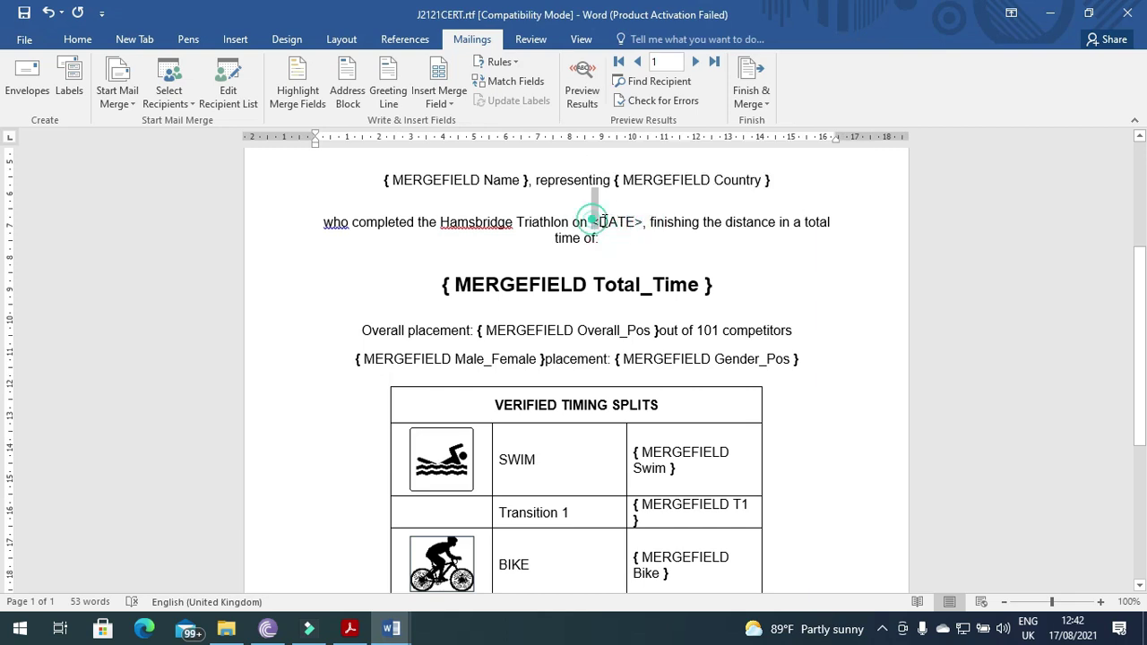
{"action": "left_click_drag", "start_coordinate": [591, 219], "coordinate": [644, 224]}
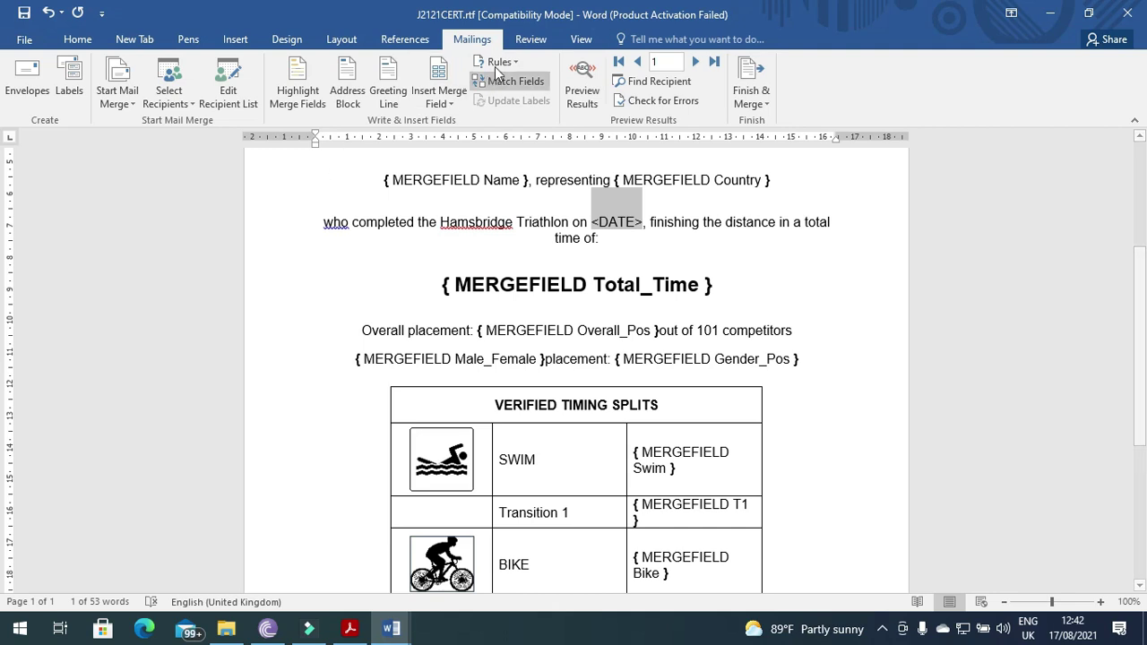
- Replace <DATE> with a Date field formatted dddd, dd MMMM yyyy
{"action": "left_click", "coordinate": [232, 39]}
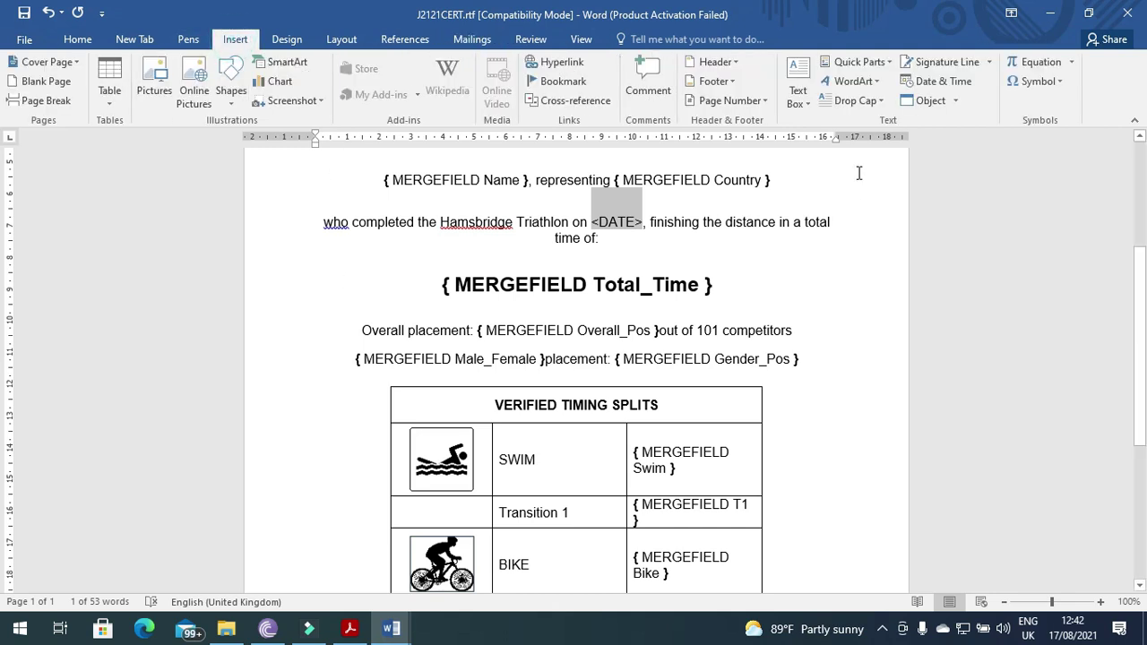
{"action": "left_click", "coordinate": [889, 63]}
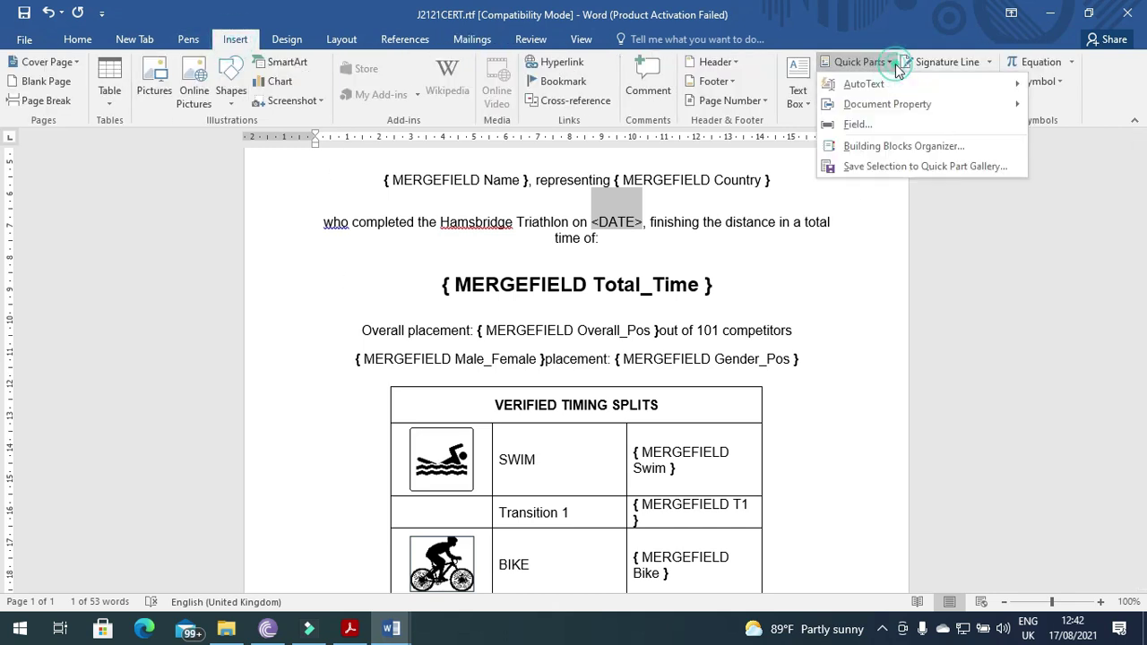
{"action": "left_click", "coordinate": [886, 125]}
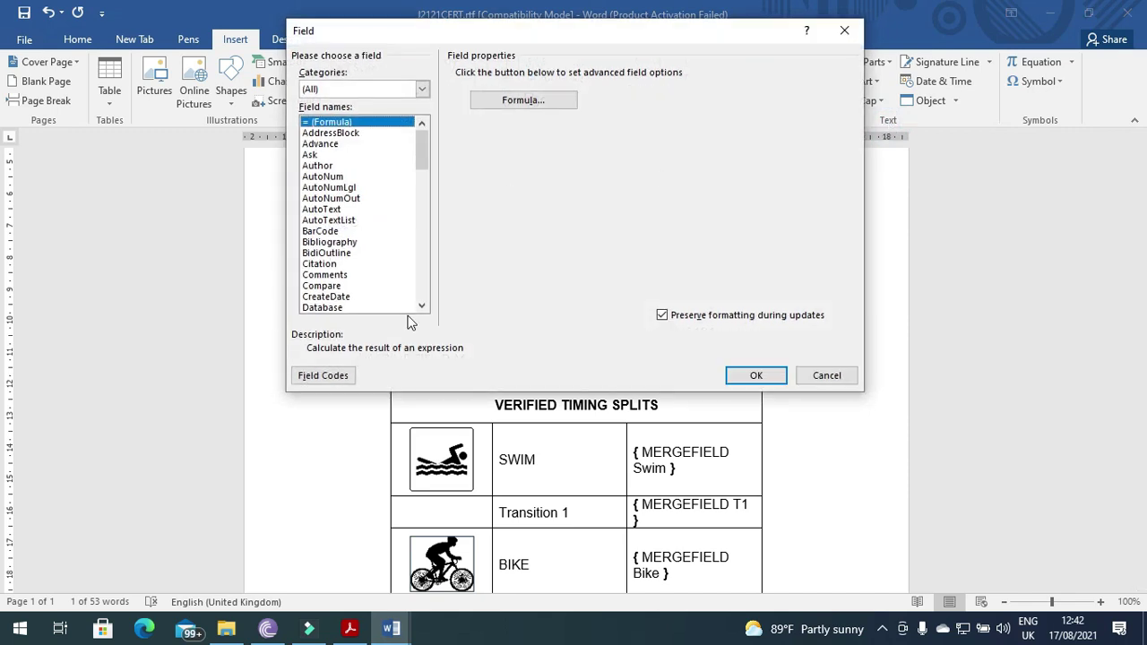
{"action": "left_click", "coordinate": [422, 306]}
{"action": "left_click", "coordinate": [339, 297]}
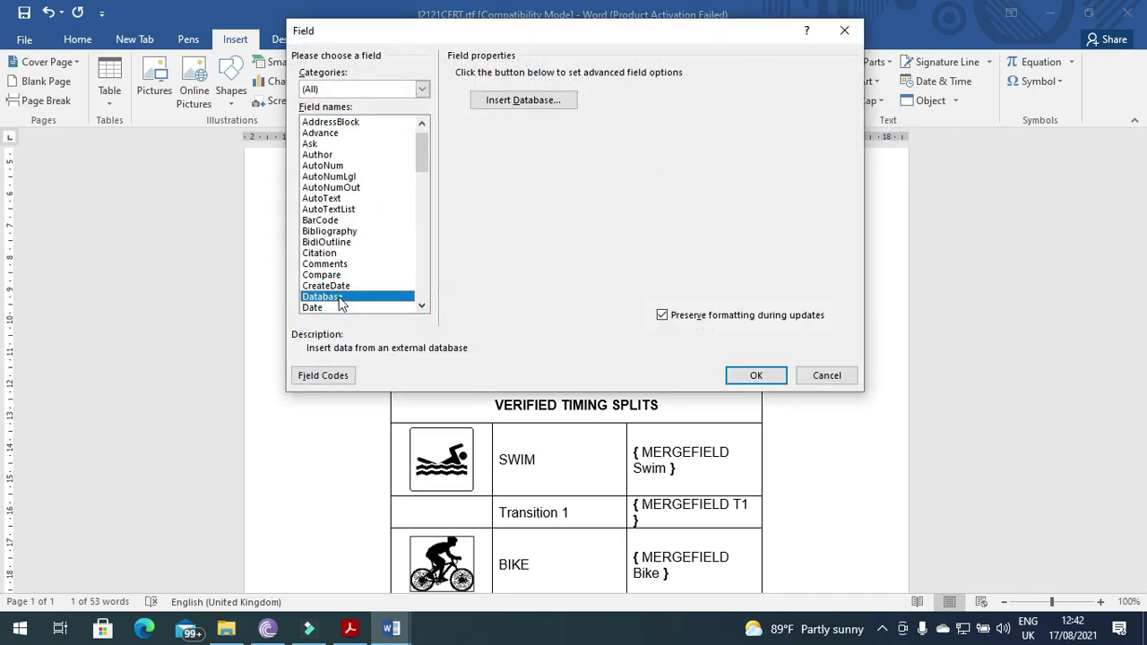
{"action": "left_click", "coordinate": [336, 308]}
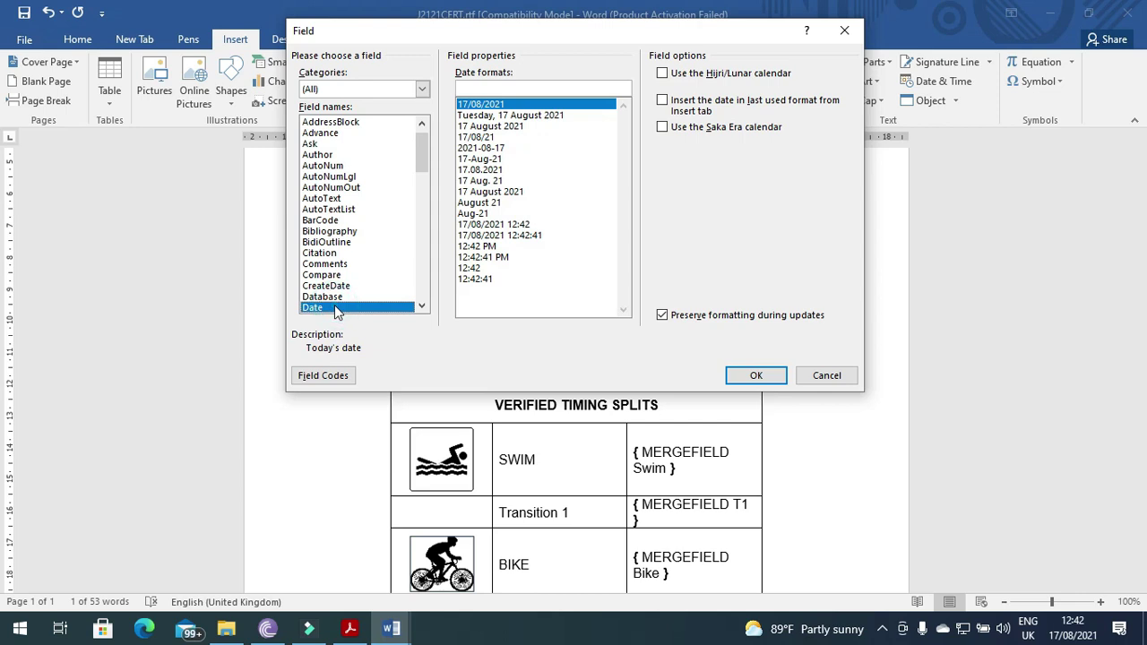
{"action": "left_click", "coordinate": [498, 116]}
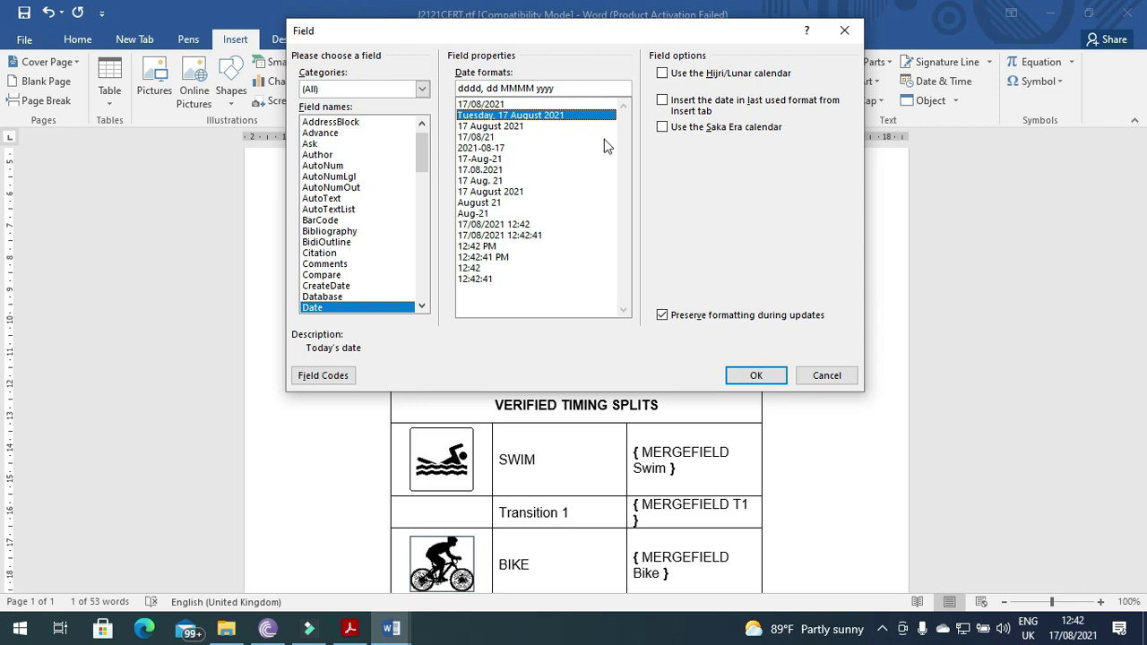
{"action": "left_click", "coordinate": [757, 376]}
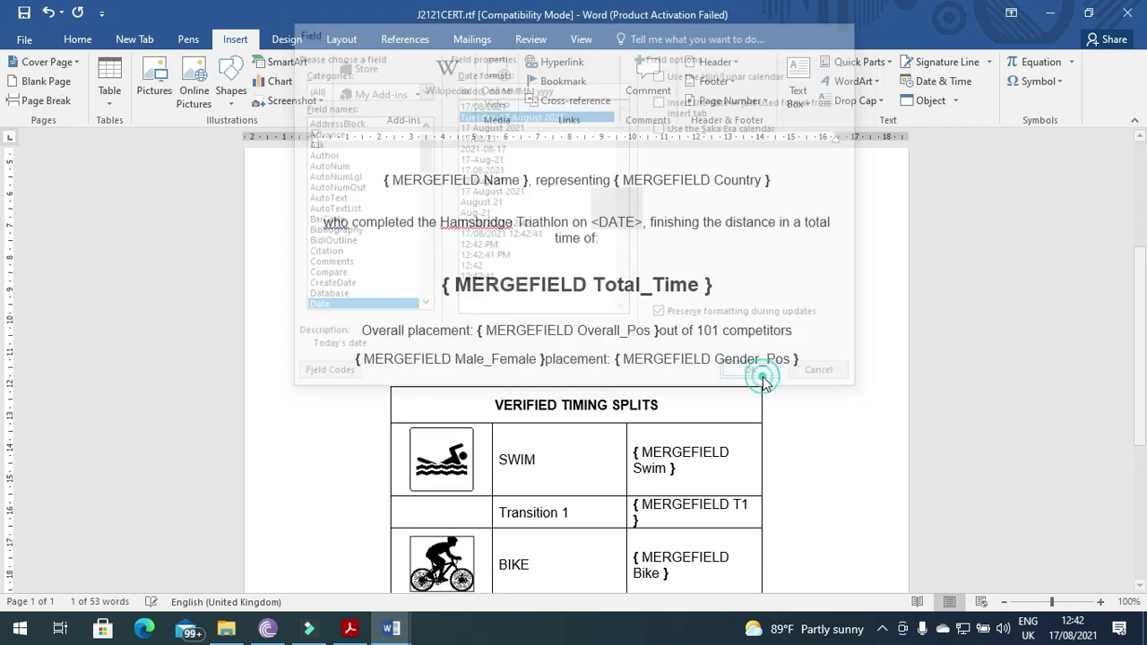
- Highlight the task sheet's instruction about keeping the original formatting
{"action": "key", "text": "alt+Tab"}
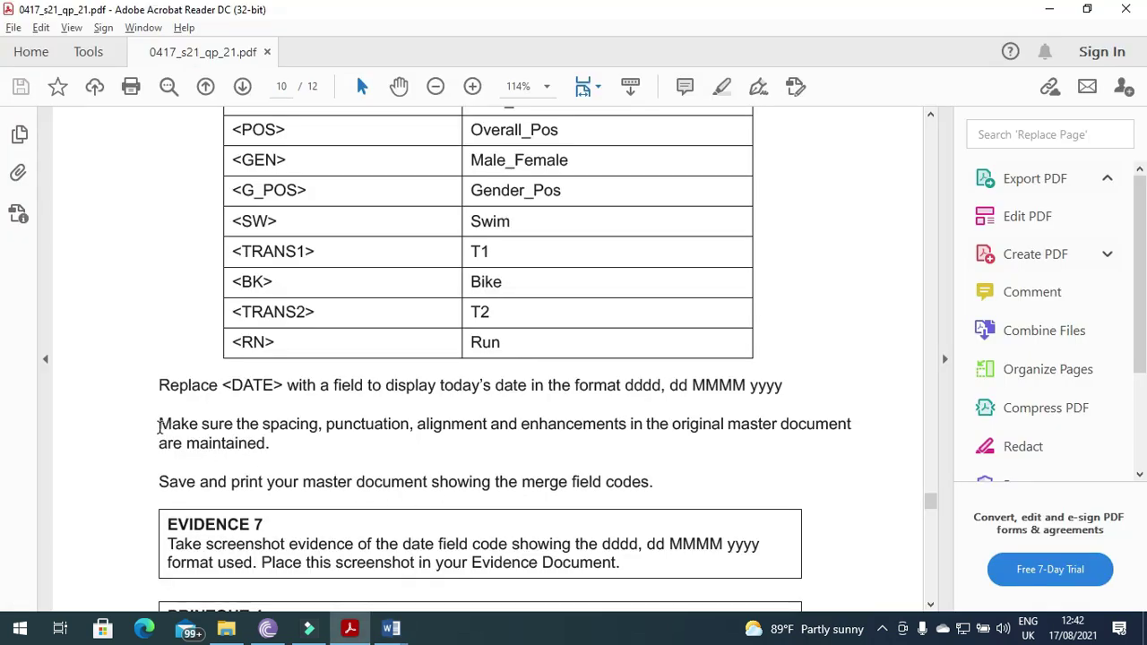
{"action": "left_click_drag", "start_coordinate": [159, 423], "coordinate": [548, 430]}
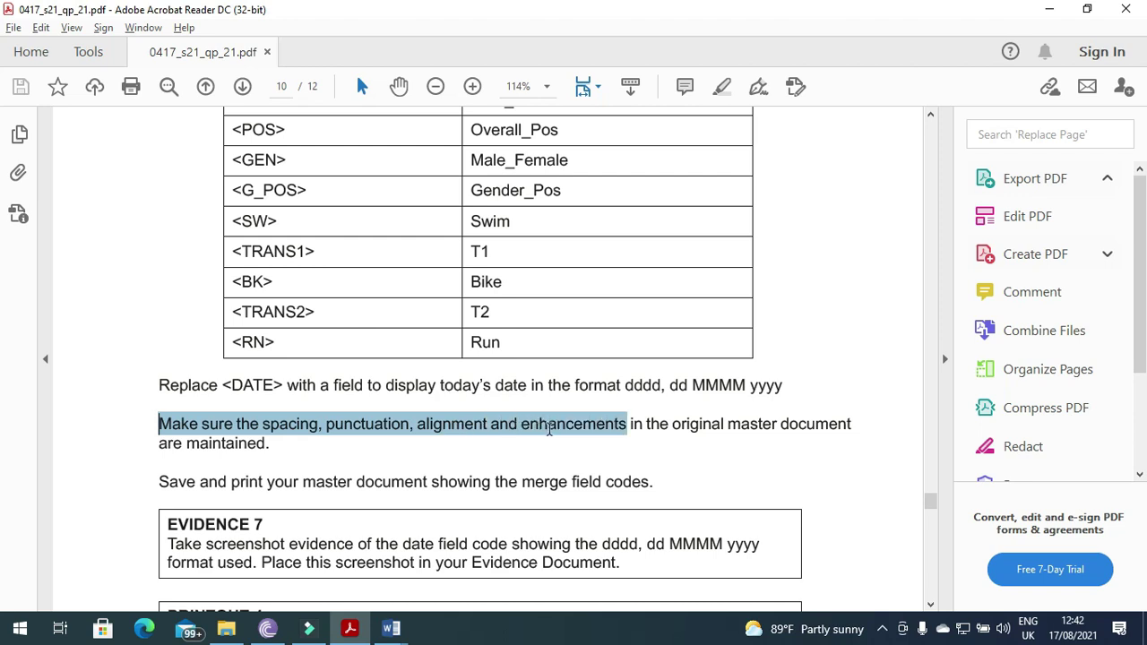
{"action": "left_click_drag", "start_coordinate": [625, 432], "coordinate": [869, 433]}
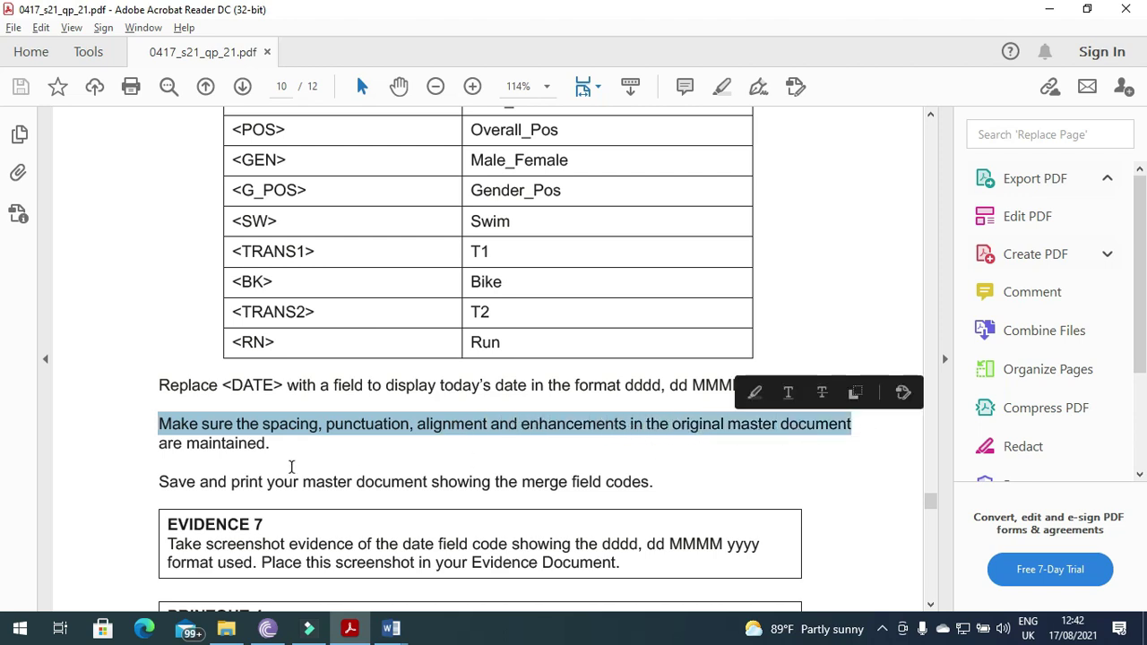
{"action": "key", "text": "alt+Tab"}
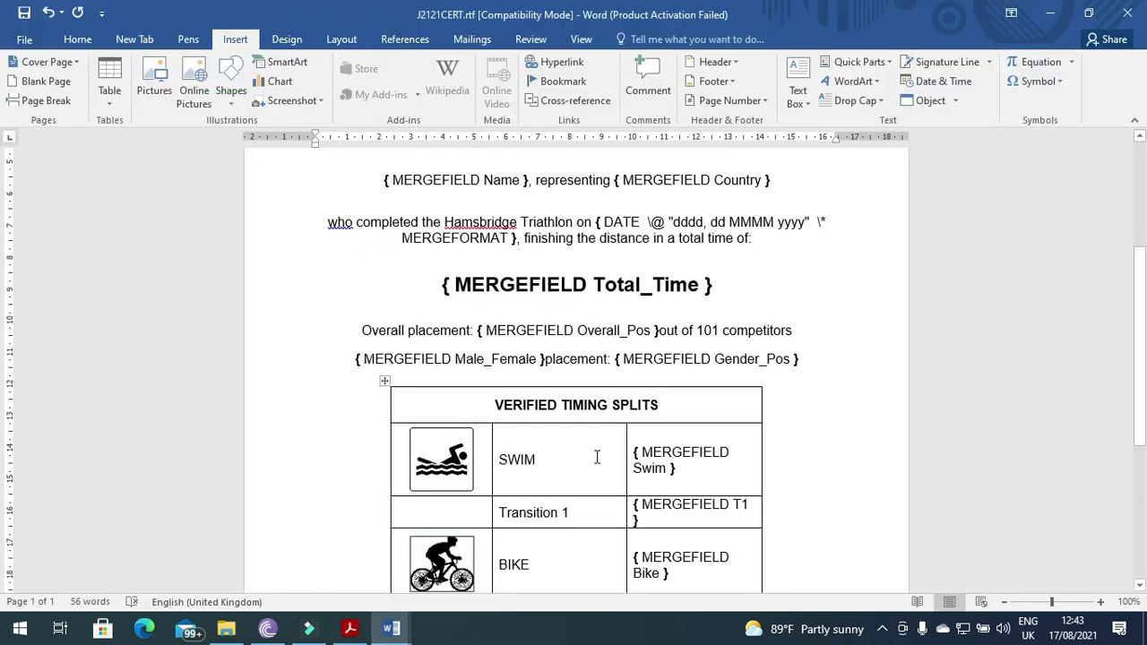
{"action": "scroll", "coordinate": [579, 481], "scroll_direction": "up", "scroll_amount": 3}
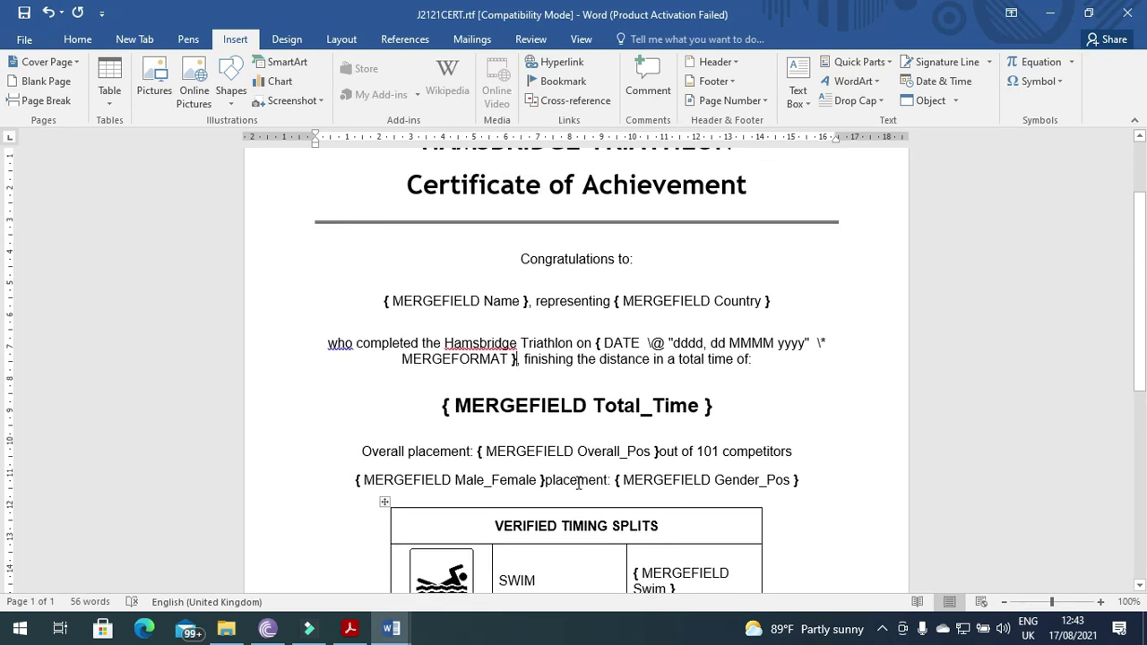
{"action": "scroll", "coordinate": [579, 483], "scroll_direction": "up", "scroll_amount": 1}
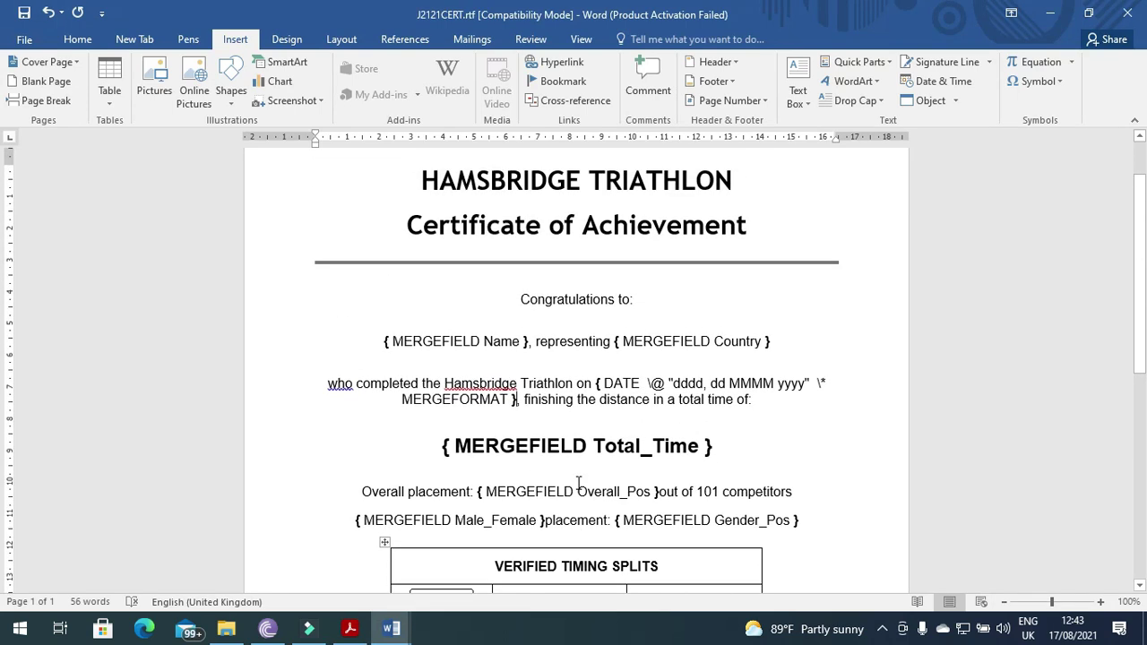
{"action": "scroll", "coordinate": [579, 483], "scroll_direction": "down", "scroll_amount": 1}
{"action": "key", "text": "alt+Tab"}
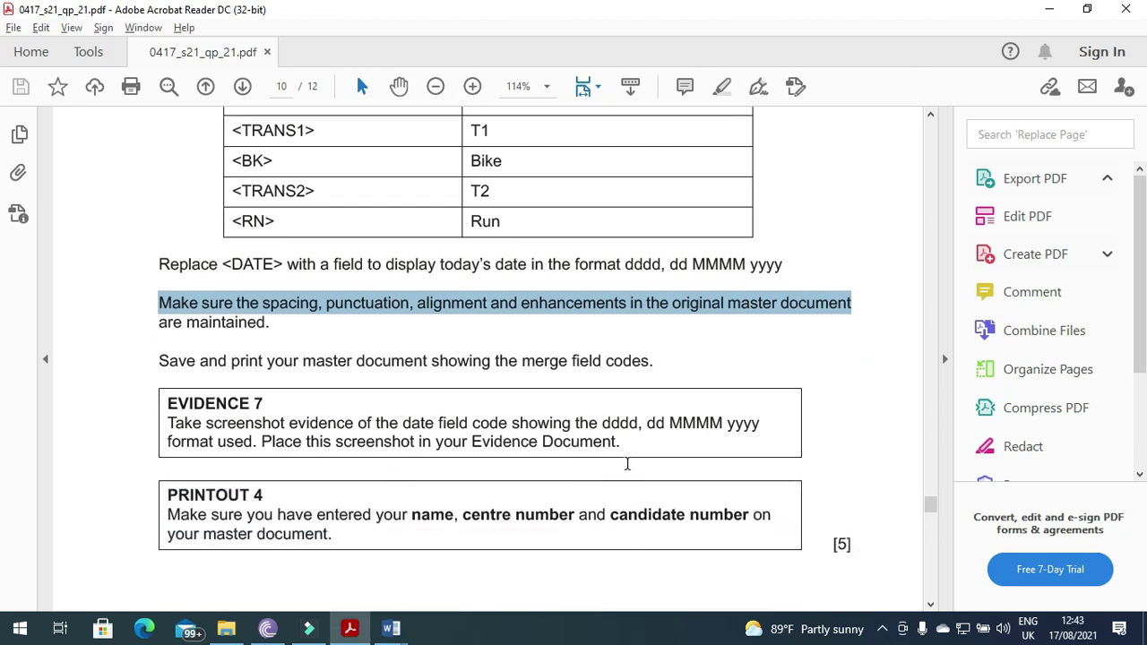
{"action": "key", "text": "alt+Tab"}
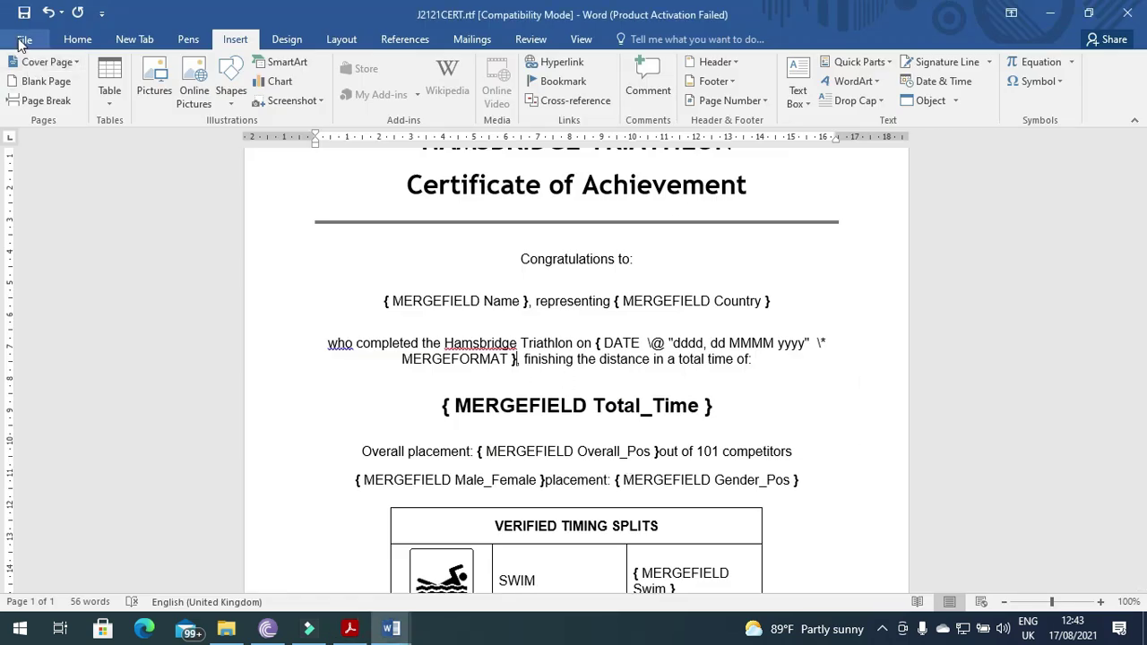
- Save the certificate as Master in Word Document (*.docx) format, then minimise Word
{"action": "left_click", "coordinate": [25, 39]}
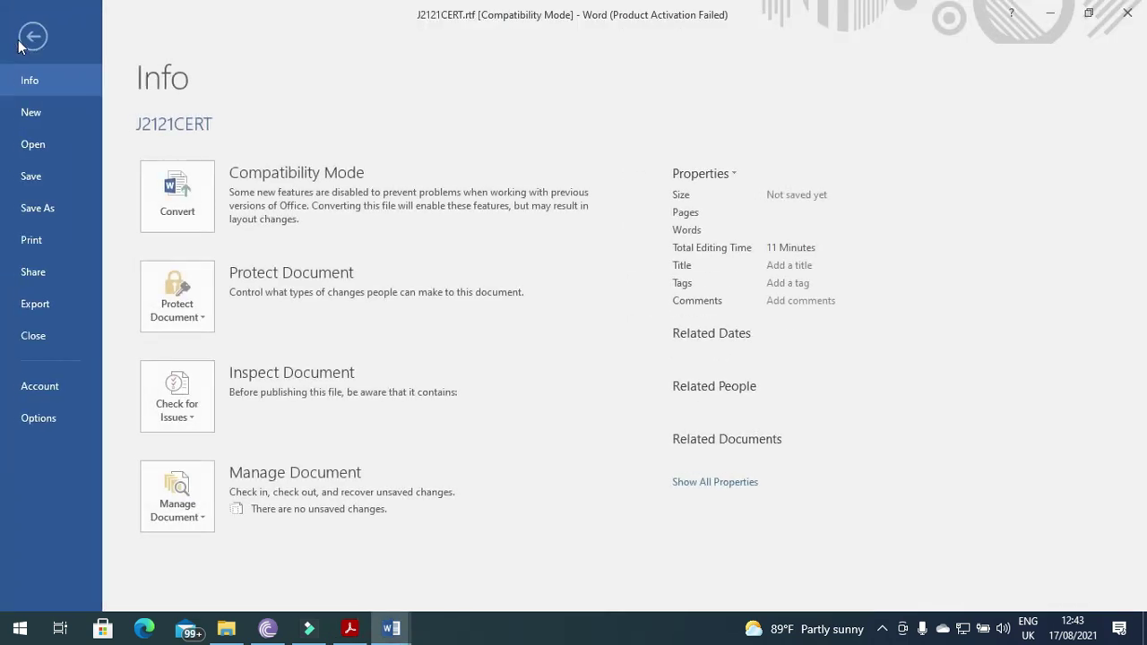
{"action": "left_click", "coordinate": [50, 209]}
{"action": "left_click", "coordinate": [187, 274]}
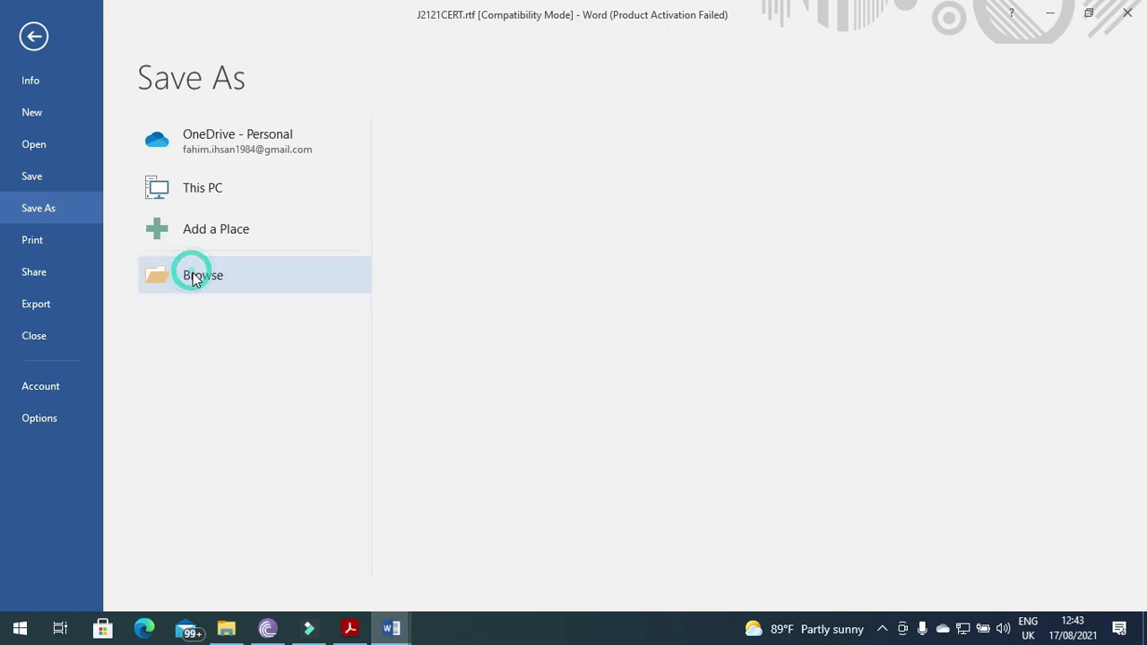
{"action": "type", "text": "Master"}
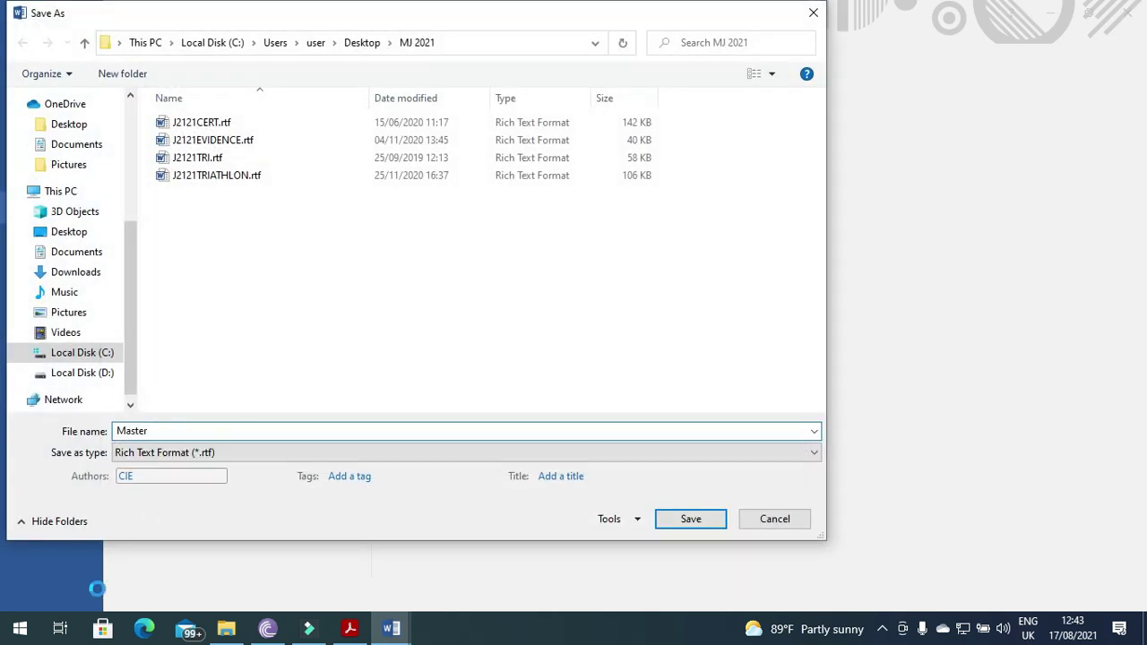
{"action": "left_click", "coordinate": [164, 455]}
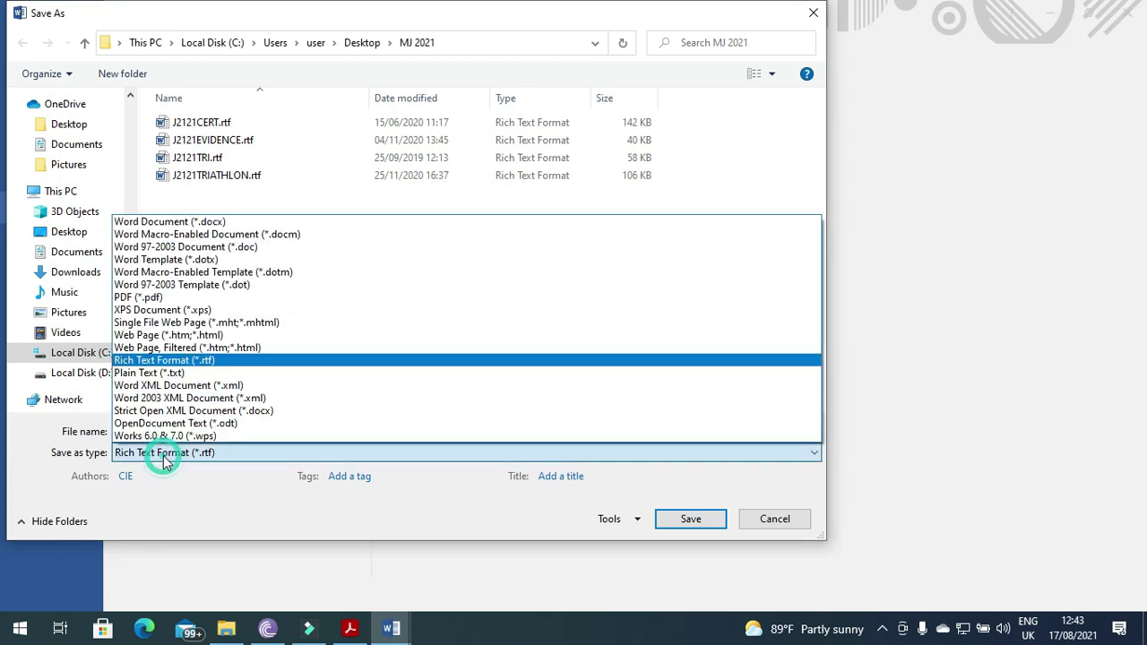
{"action": "left_click", "coordinate": [167, 221]}
{"action": "left_click", "coordinate": [688, 579]}
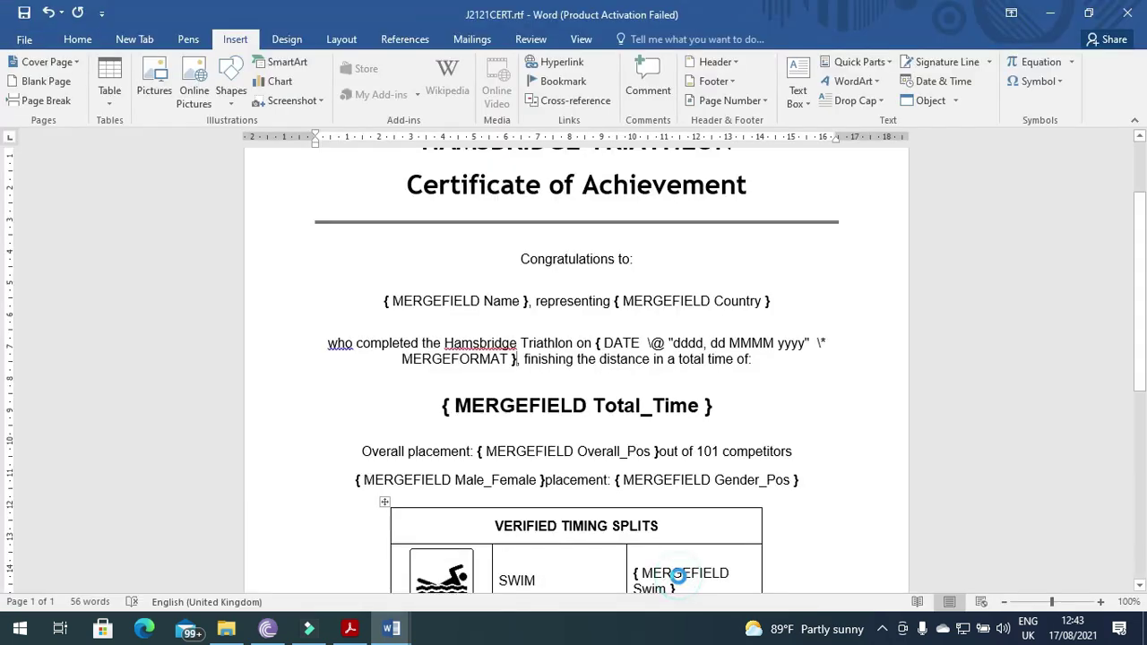
{"action": "left_click", "coordinate": [385, 625]}
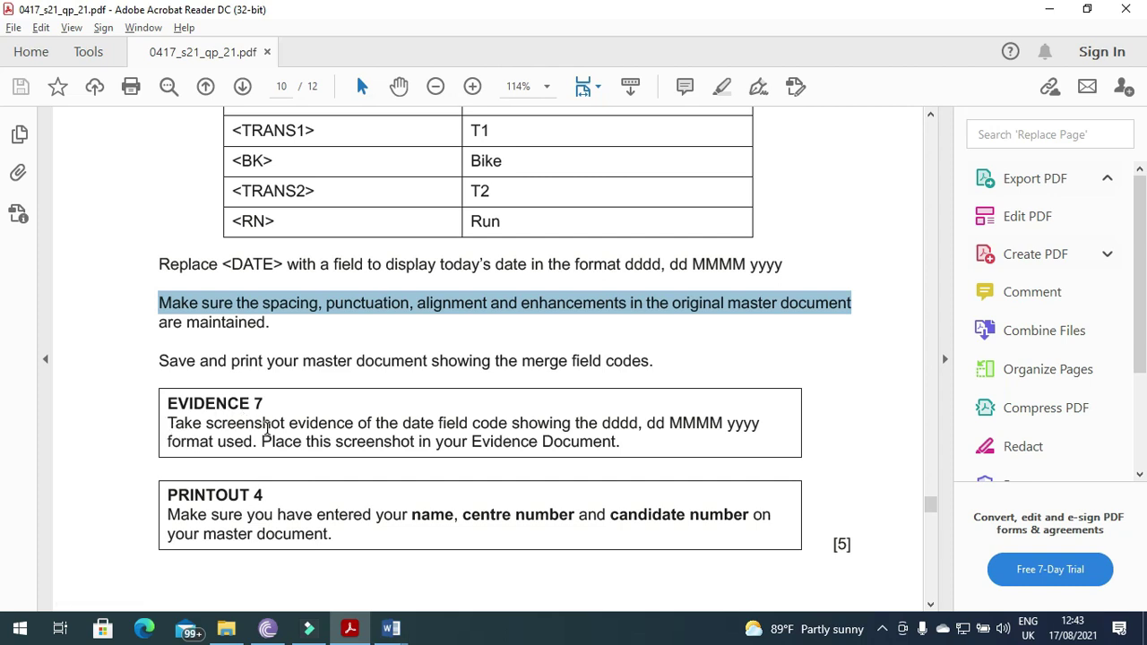
- Highlight the Evidence 7 date-field instruction in the exam paper, then return to Master.docx
{"action": "left_click_drag", "start_coordinate": [170, 425], "coordinate": [758, 430]}
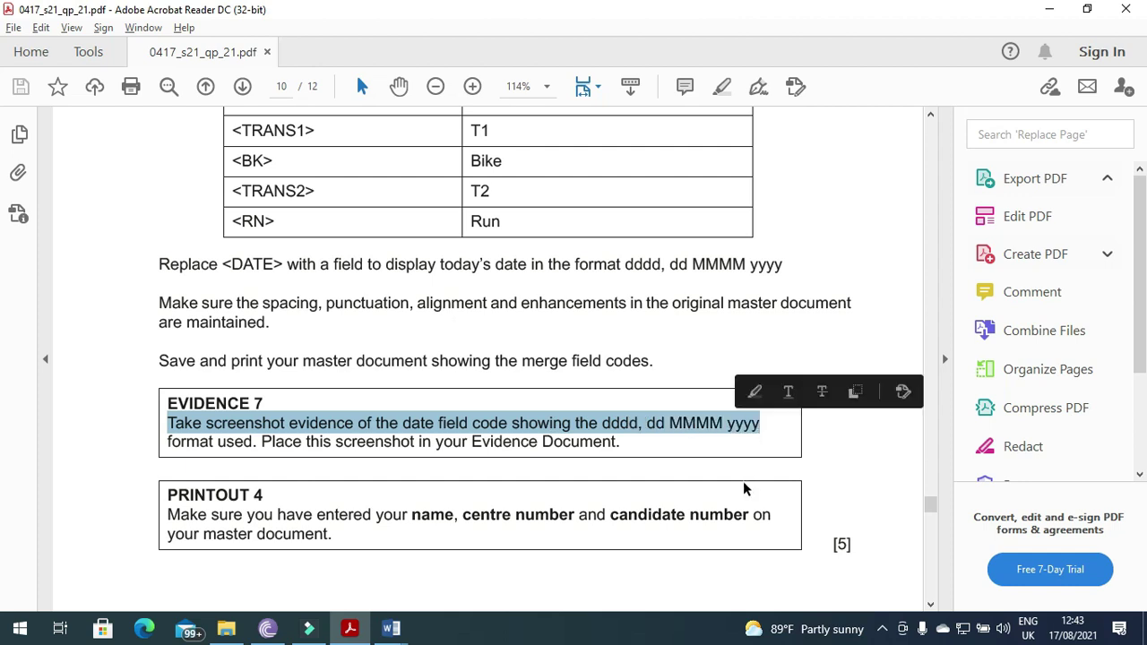
{"action": "key", "text": "alt+Tab"}
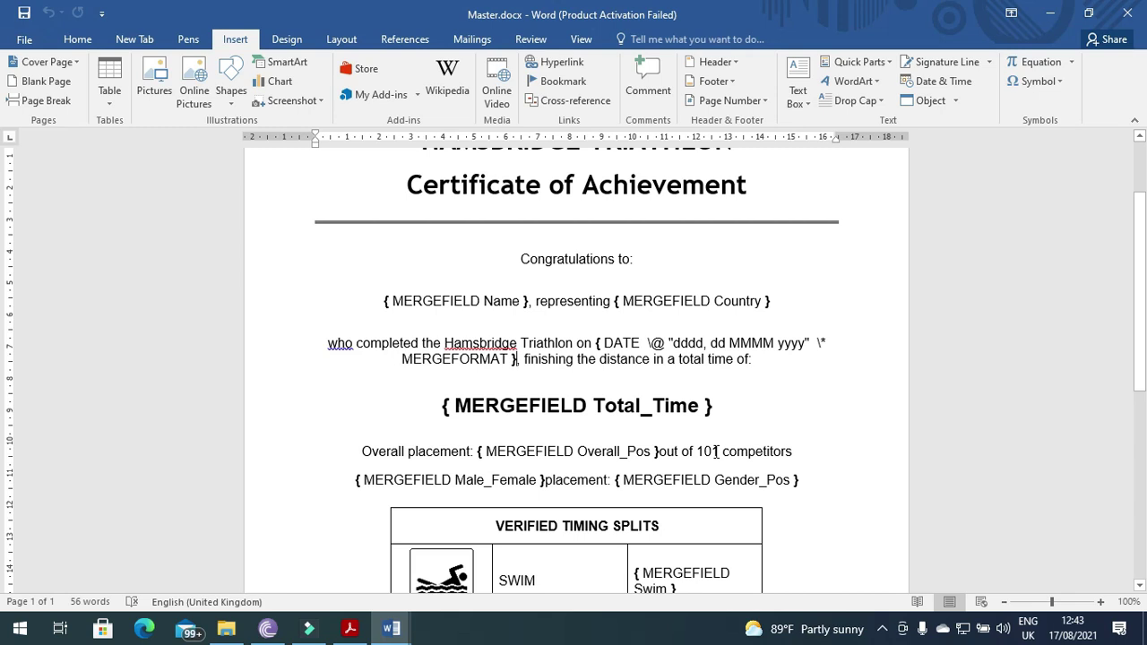
- Paste the screenshot under Step 22 – EVIDENCE 7 in J2121EVIDENCE0297.docx
{"action": "mouse_move", "coordinate": [391, 628]}
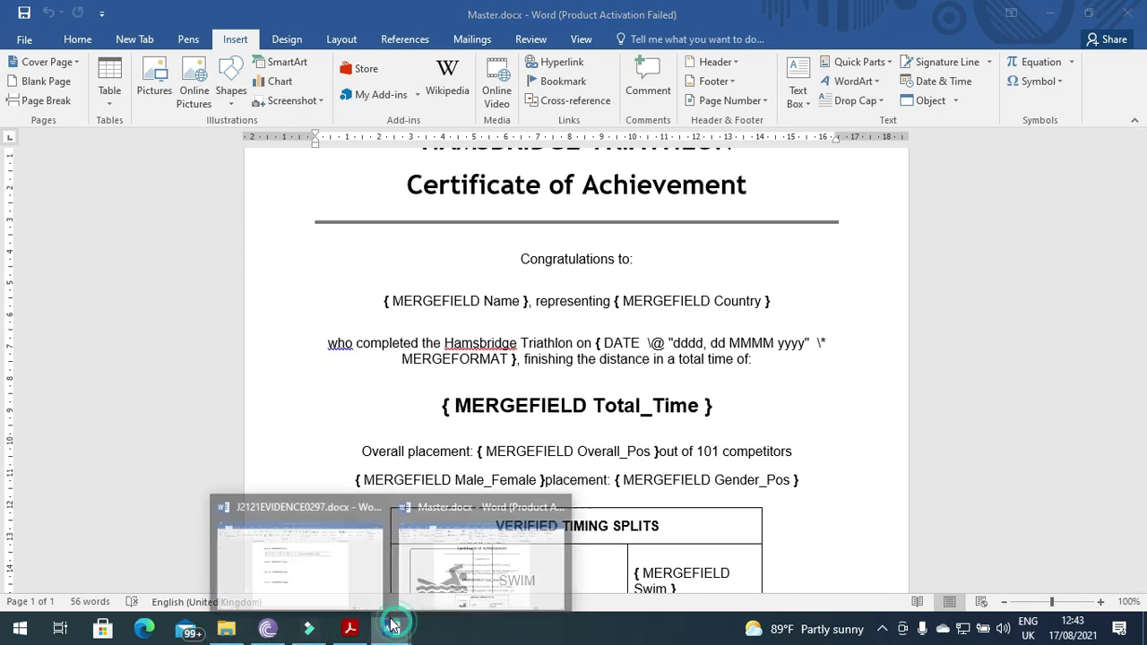
{"action": "left_click", "coordinate": [355, 548]}
{"action": "left_click", "coordinate": [392, 320]}
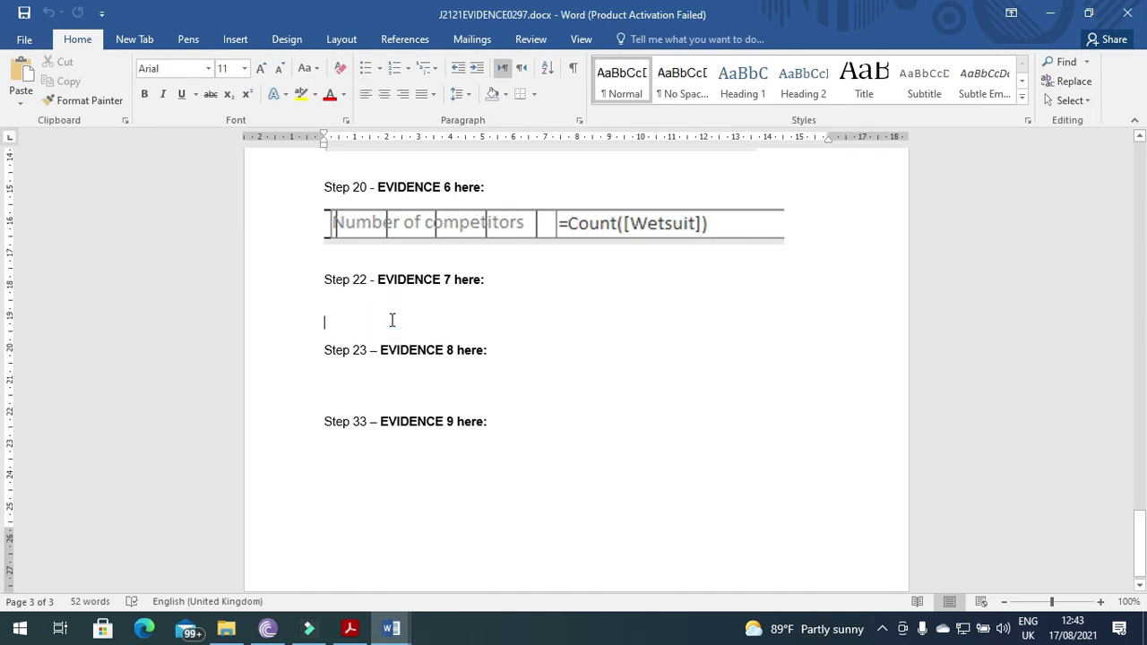
{"action": "key", "text": "ctrl+v"}
- Crop the pasted screenshot down to just the DATE field line
{"action": "left_click", "coordinate": [486, 366]}
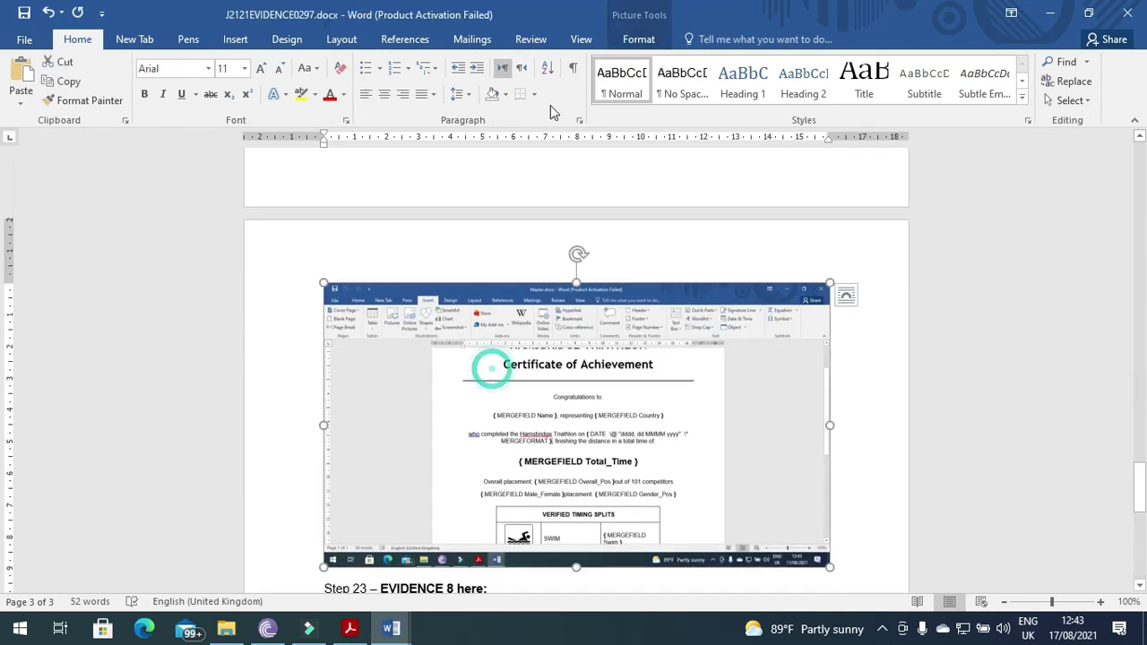
{"action": "left_click", "coordinate": [636, 39]}
{"action": "left_click", "coordinate": [988, 81]}
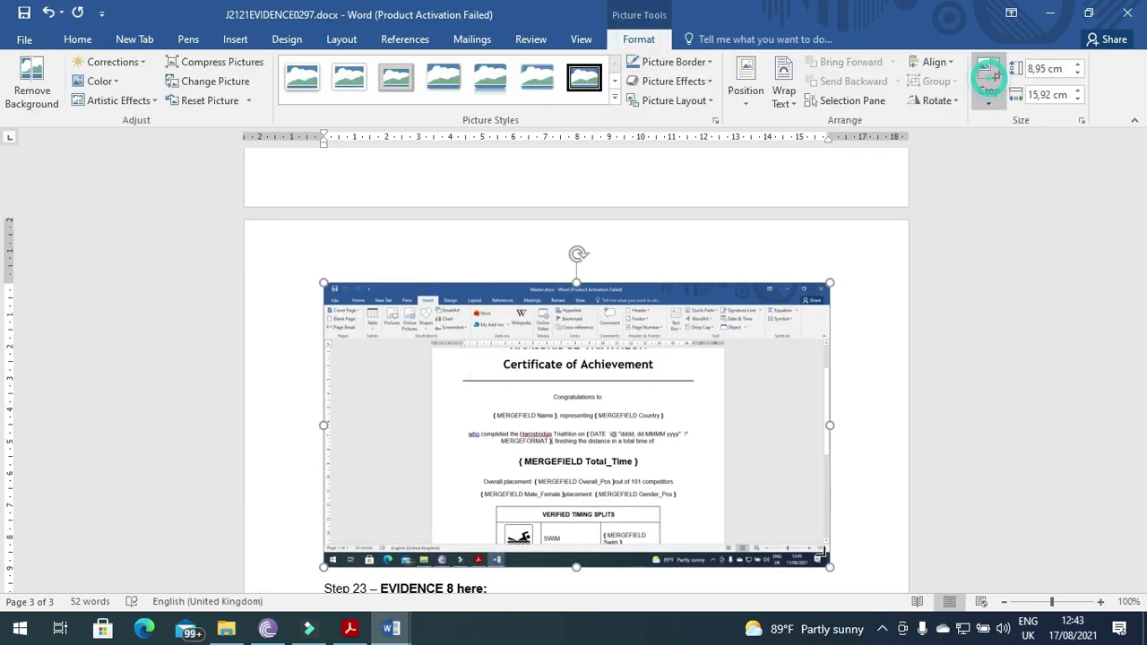
{"action": "left_click_drag", "start_coordinate": [829, 566], "coordinate": [698, 451]}
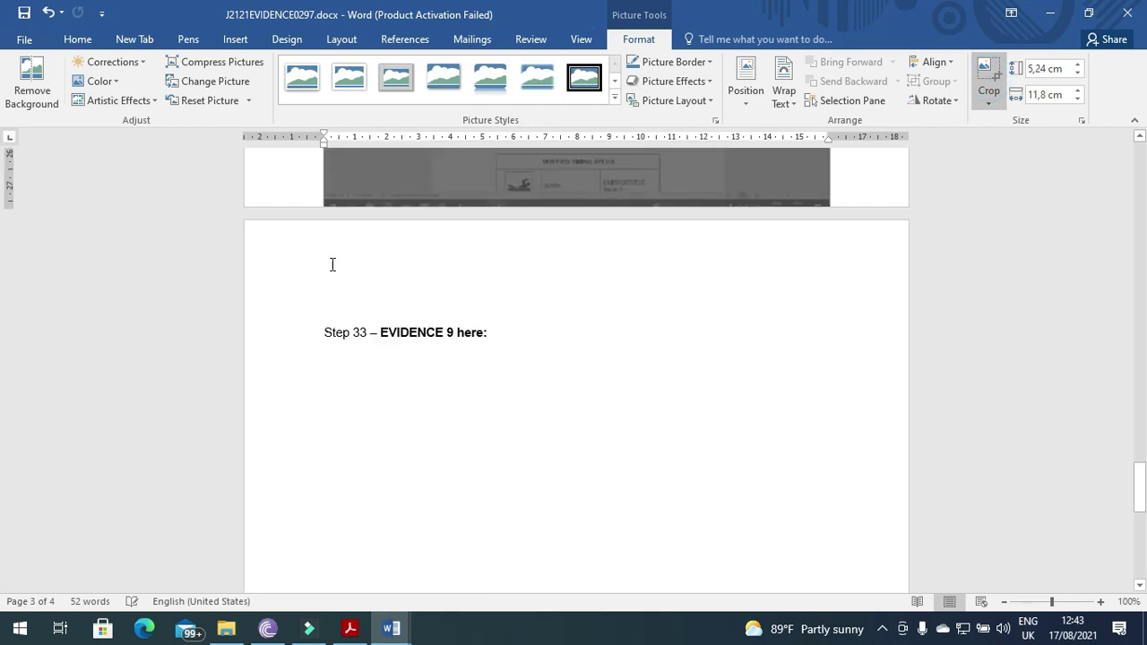
{"action": "scroll", "coordinate": [391, 428], "scroll_direction": "up", "scroll_amount": 7}
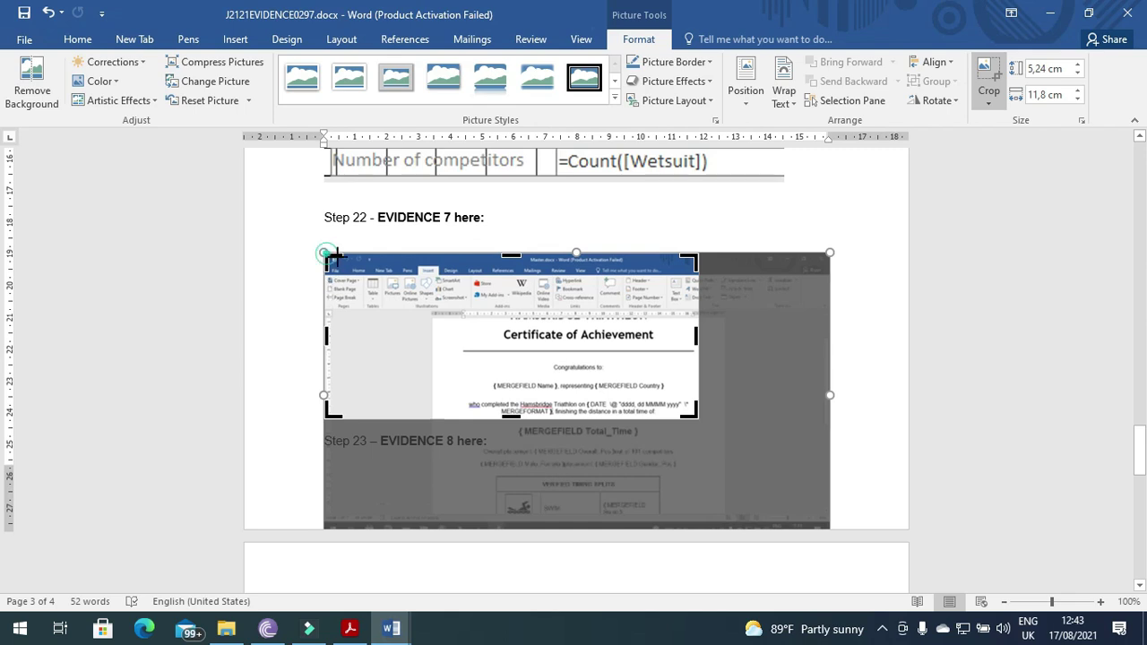
{"action": "left_click_drag", "start_coordinate": [328, 257], "coordinate": [467, 397]}
{"action": "left_click", "coordinate": [763, 344]}
- Enlarge the cropped date line to page width and go back to Master.docx
{"action": "left_click", "coordinate": [509, 309]}
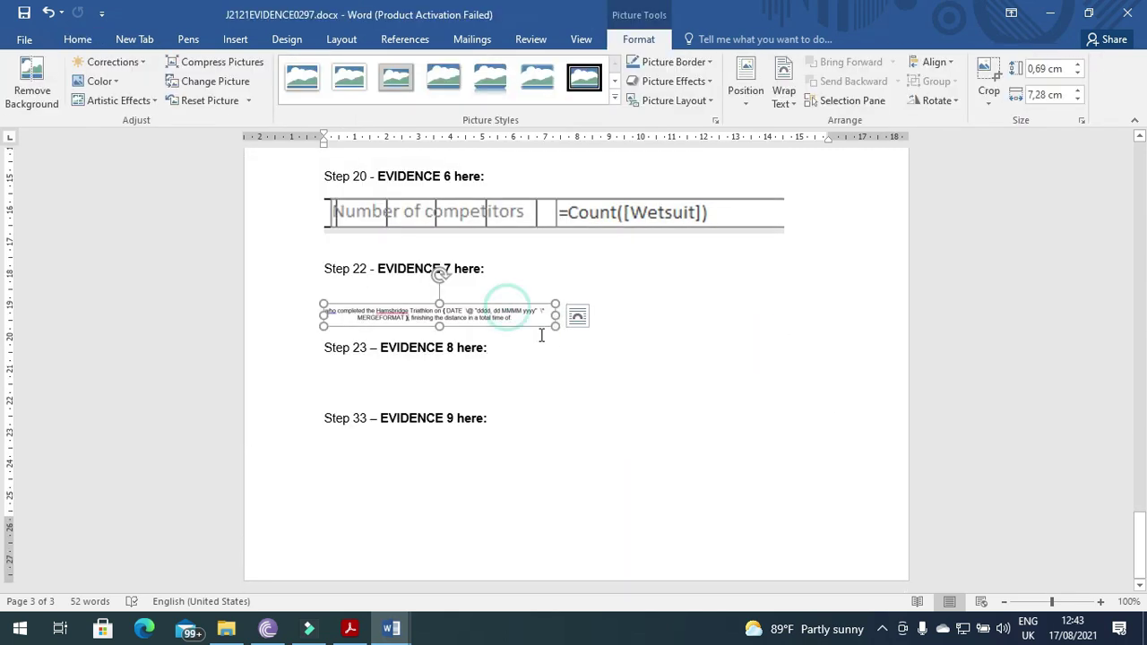
{"action": "left_click_drag", "start_coordinate": [555, 327], "coordinate": [620, 352]}
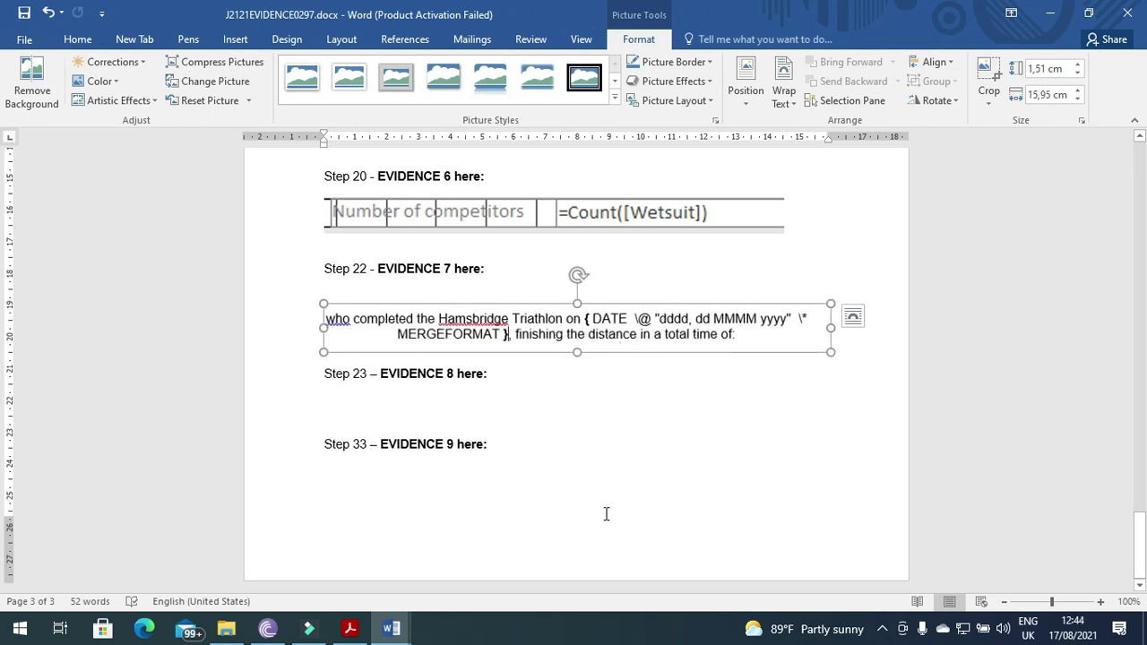
{"action": "key", "text": "alt+Tab"}
{"action": "scroll", "coordinate": [512, 505], "scroll_direction": "down", "scroll_amount": 3}
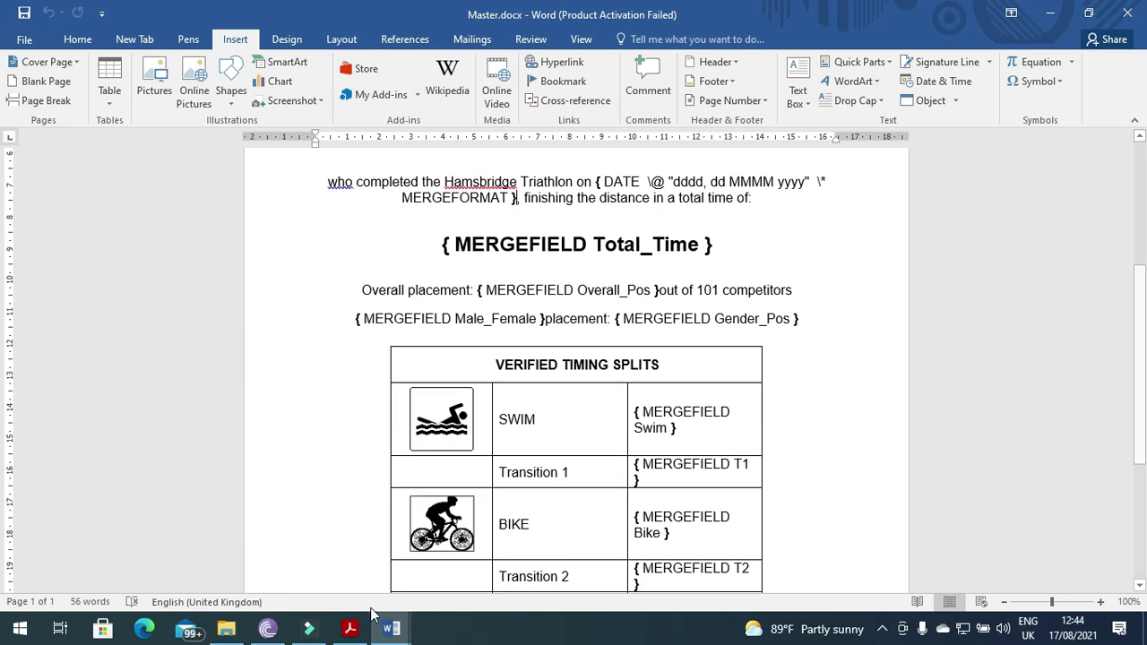
- Read question 23 on page 11: female competitors with Gender_Pos 3 or less
{"action": "key", "text": "alt+Tab"}
{"action": "left_click", "coordinate": [349, 628]}
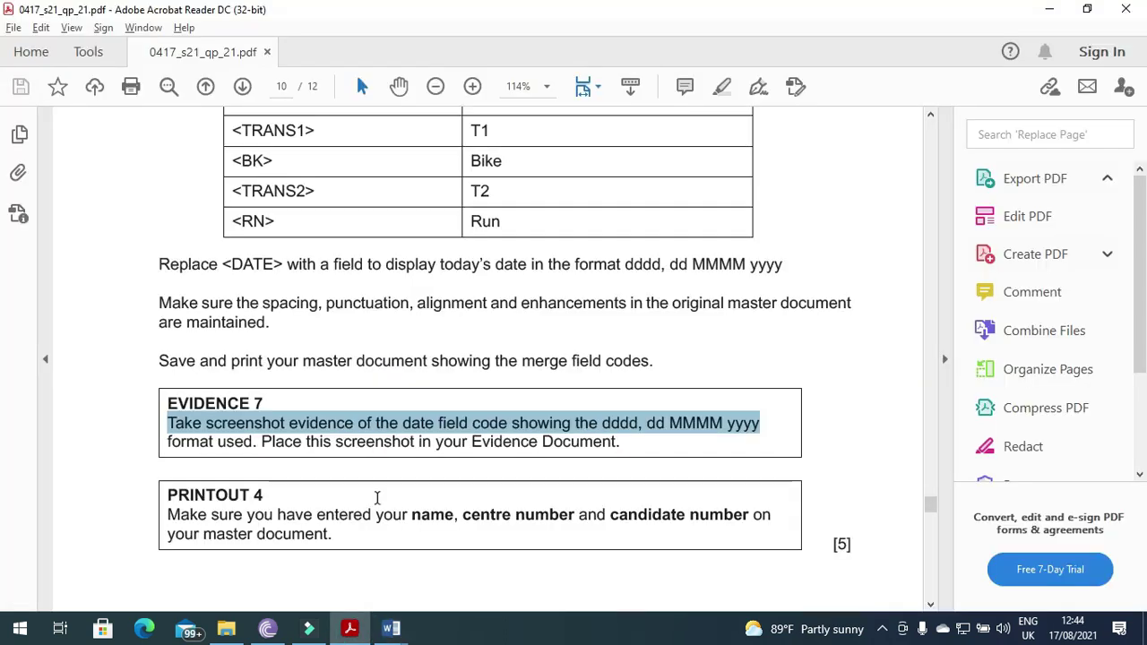
{"action": "scroll", "coordinate": [377, 499], "scroll_direction": "down", "scroll_amount": 1}
{"action": "scroll", "coordinate": [567, 450], "scroll_direction": "down", "scroll_amount": 8}
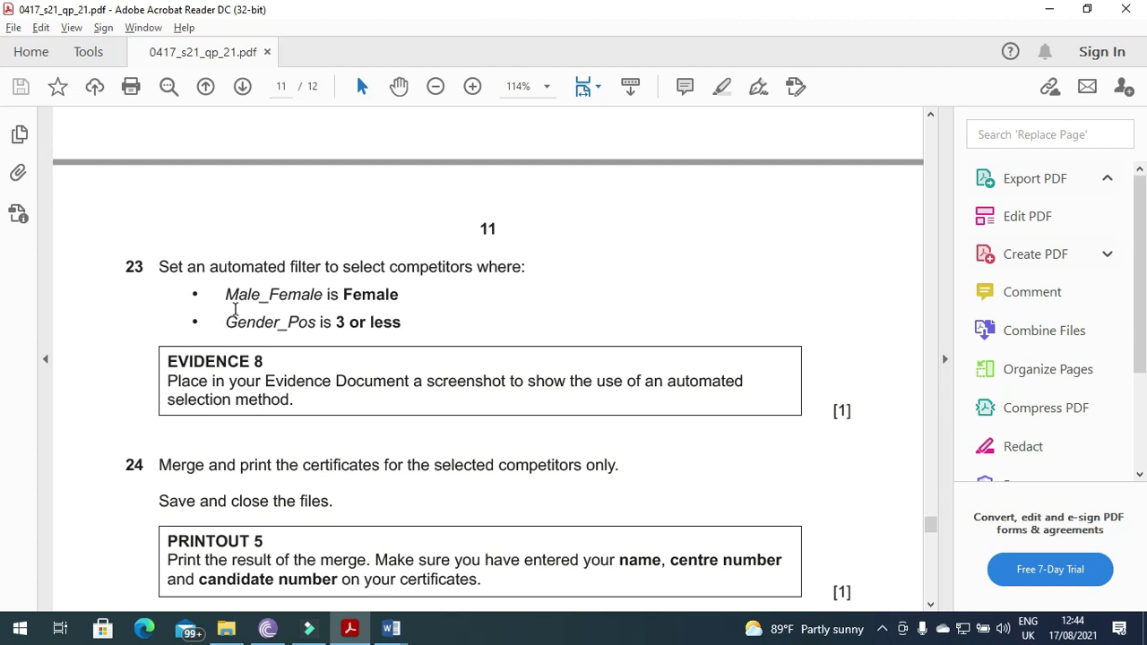
{"action": "key", "text": "alt+Tab"}
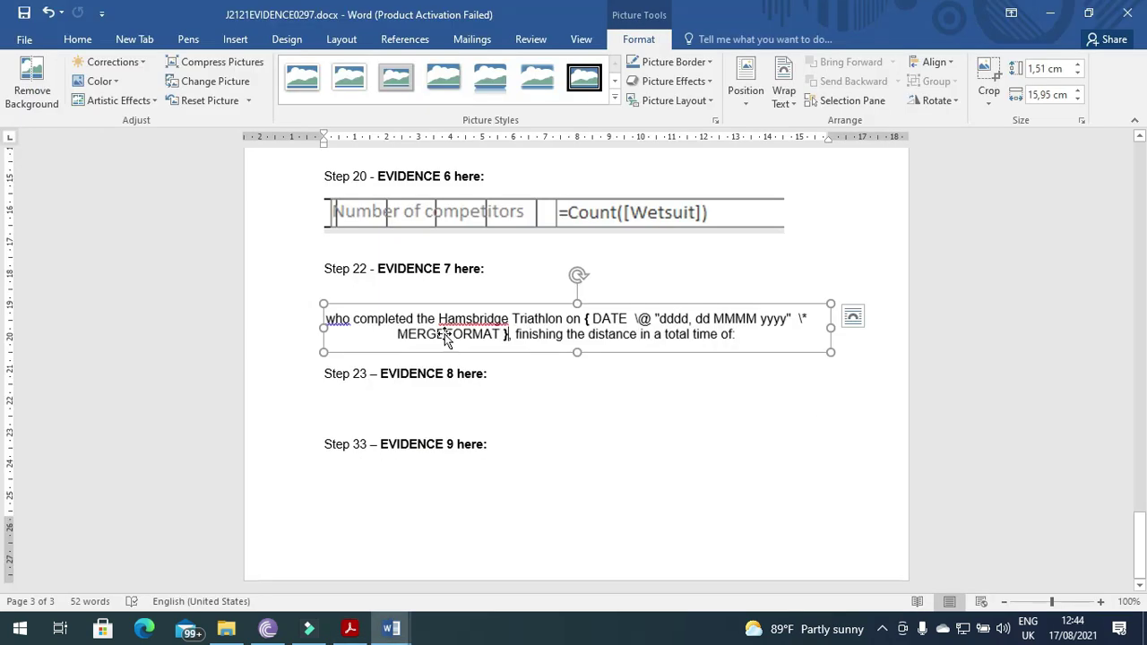
{"action": "key", "text": "alt+Tab"}
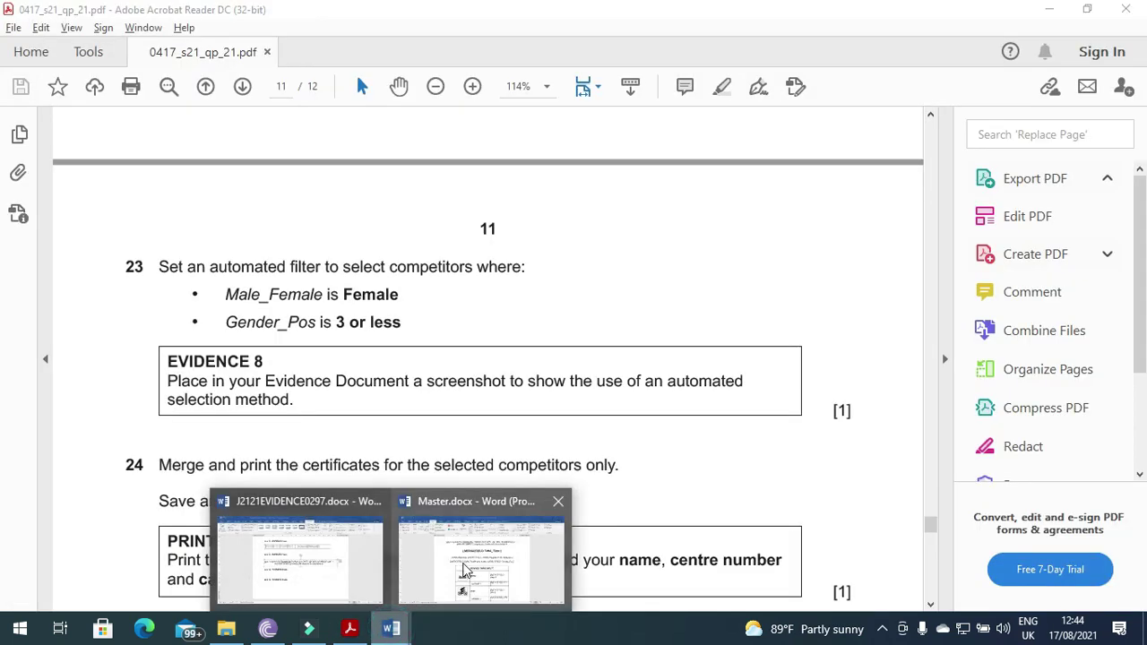
{"action": "left_click", "coordinate": [414, 598]}
- Filter the mail merge recipient list's Male_Female column to Female
{"action": "left_click", "coordinate": [466, 38]}
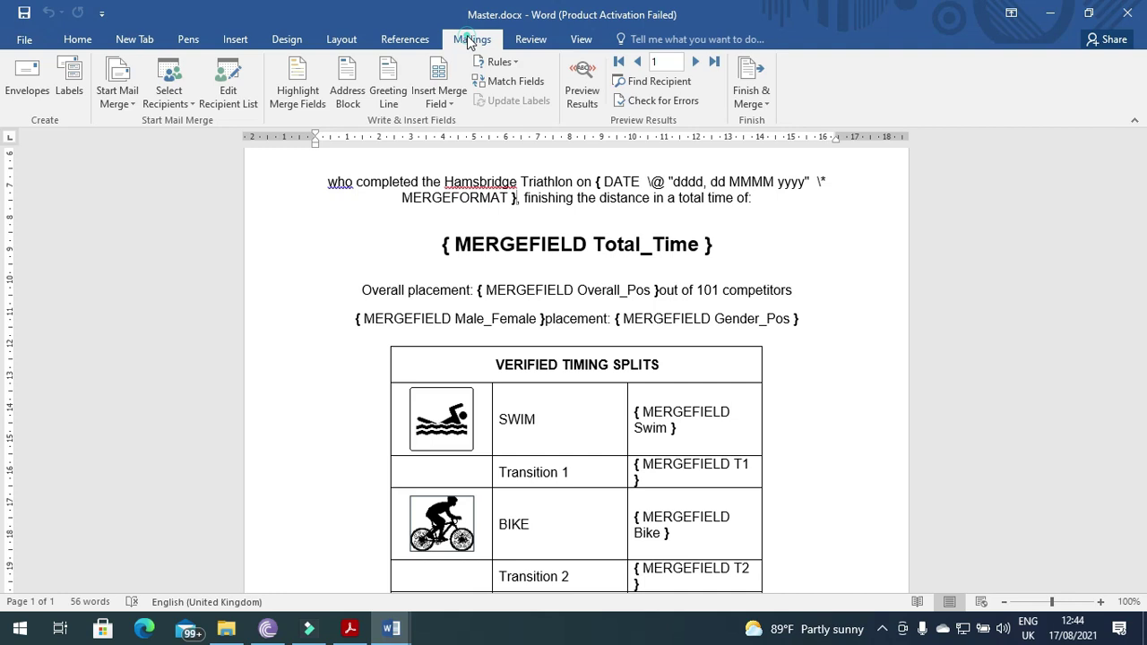
{"action": "left_click", "coordinate": [225, 97]}
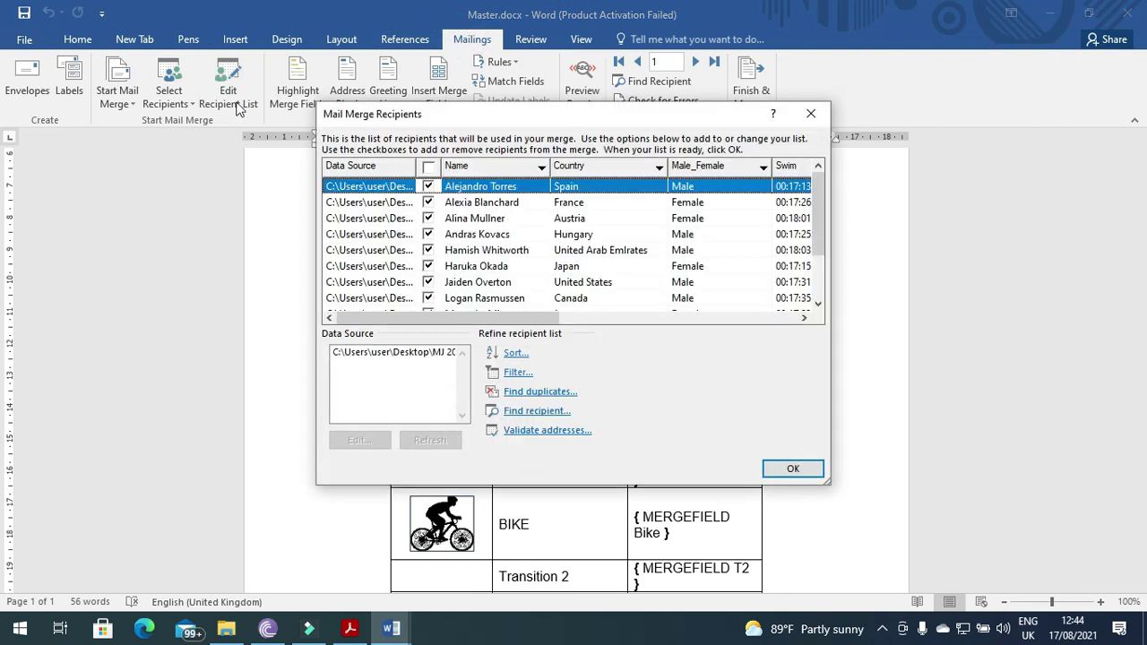
{"action": "left_click", "coordinate": [762, 168]}
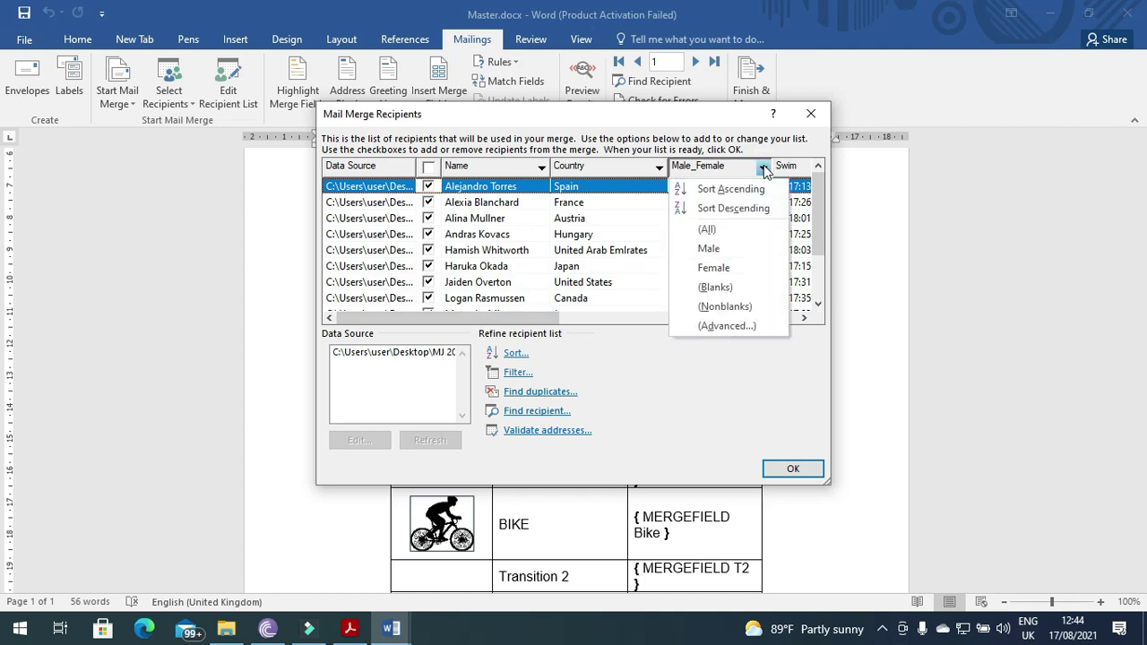
{"action": "left_click", "coordinate": [714, 268]}
{"action": "key", "text": "alt+Tab"}
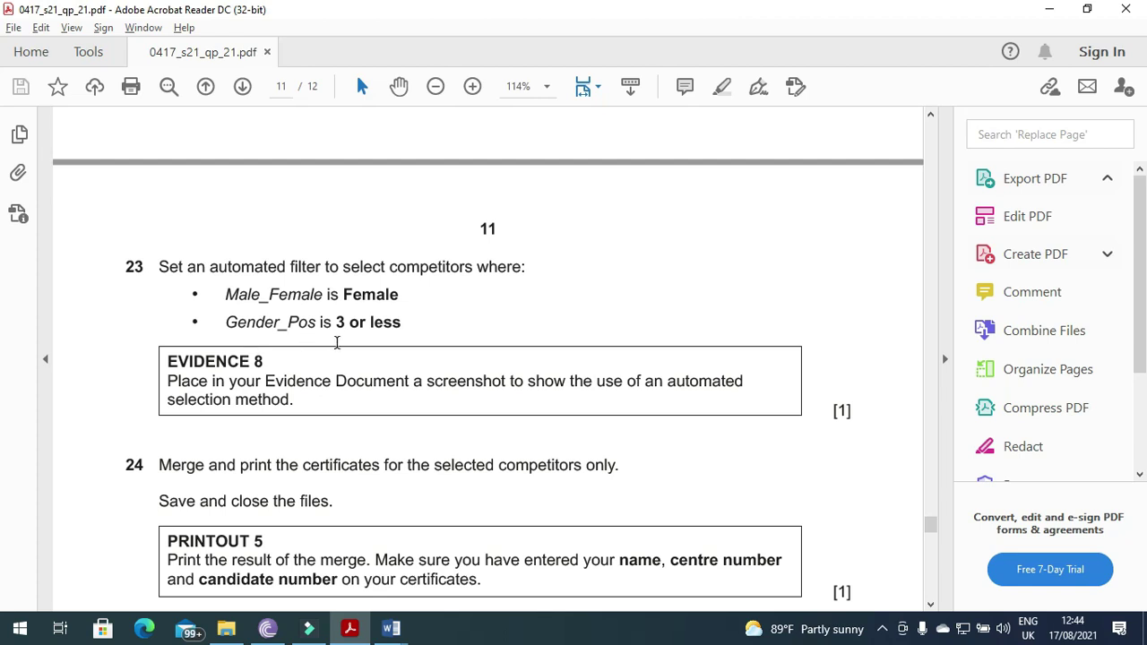
{"action": "key", "text": "alt+Tab"}
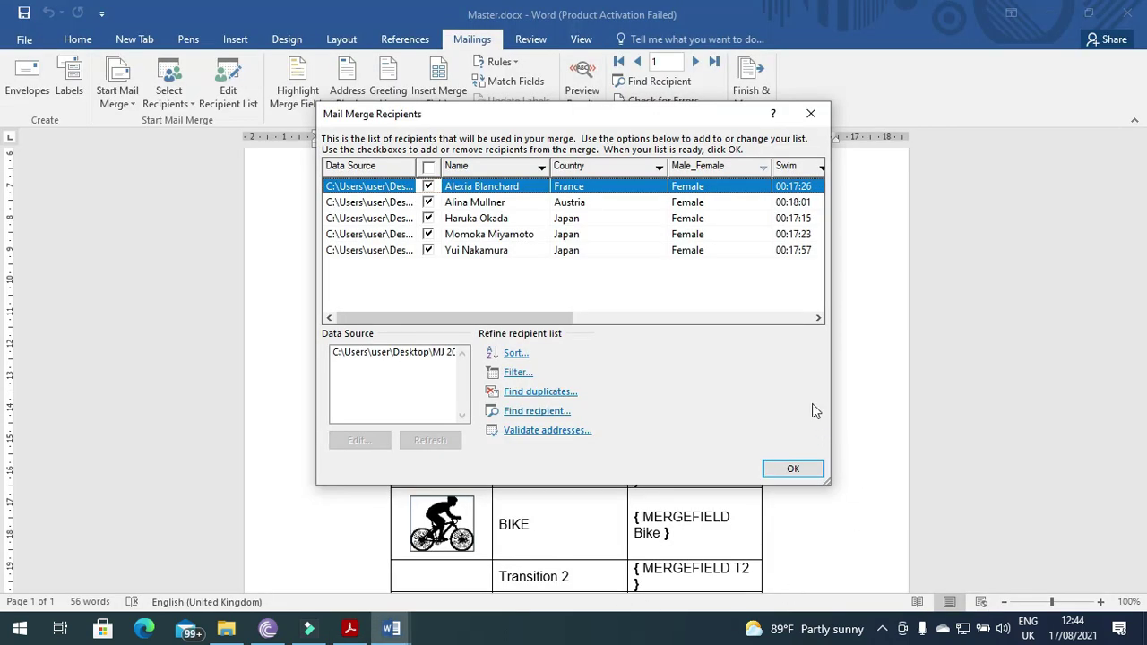
{"action": "left_click", "coordinate": [818, 318]}
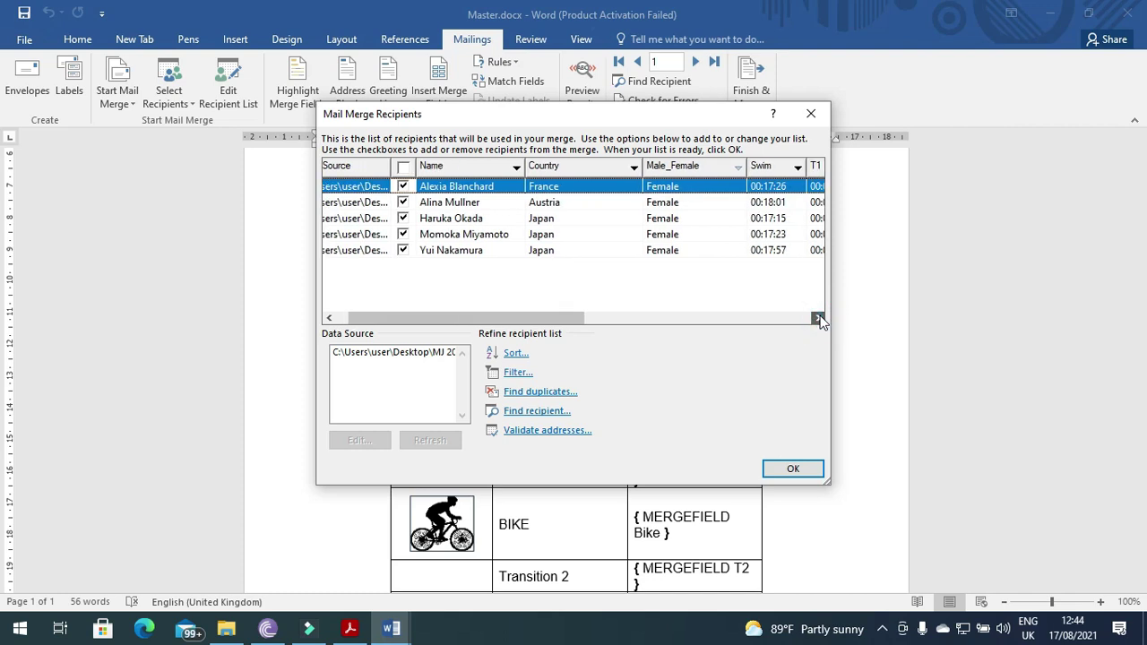
{"action": "left_click_drag", "start_coordinate": [819, 319], "coordinate": [819, 319]}
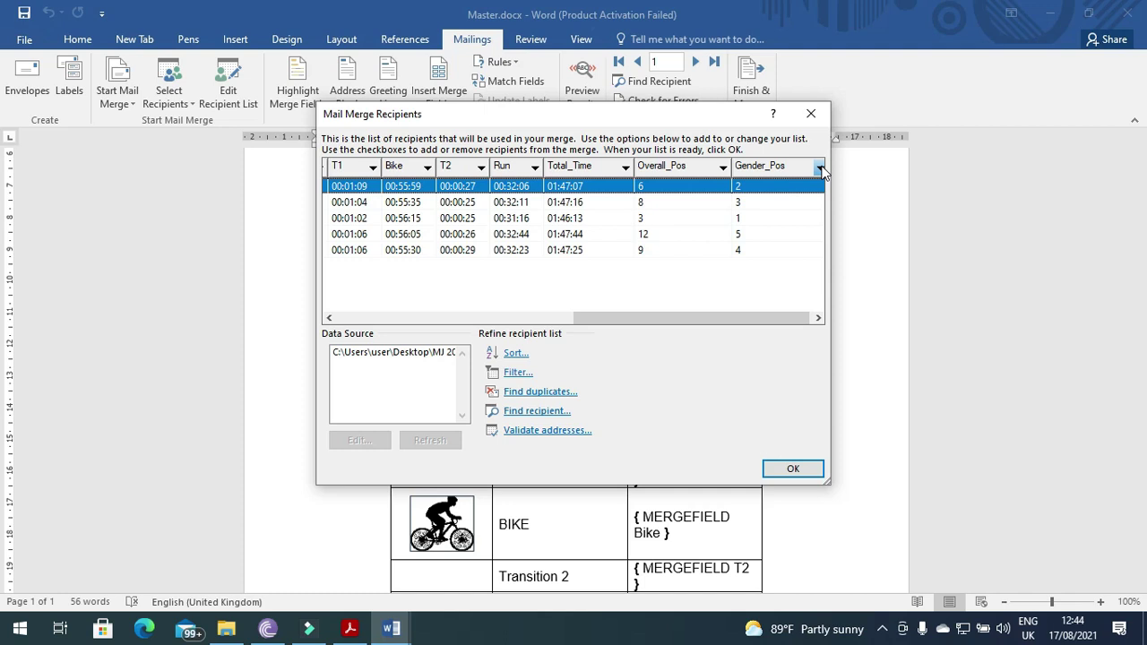
- Add a second filter condition: Gender_Pos less than or equal to 3
{"action": "left_click", "coordinate": [516, 373]}
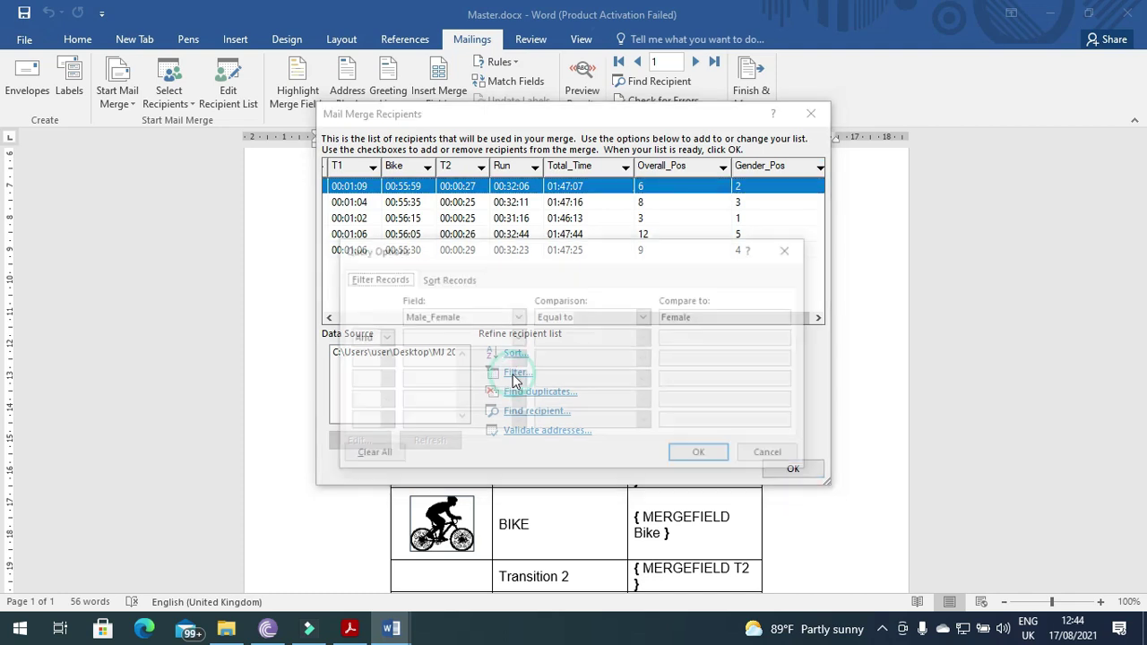
{"action": "left_click", "coordinate": [519, 338]}
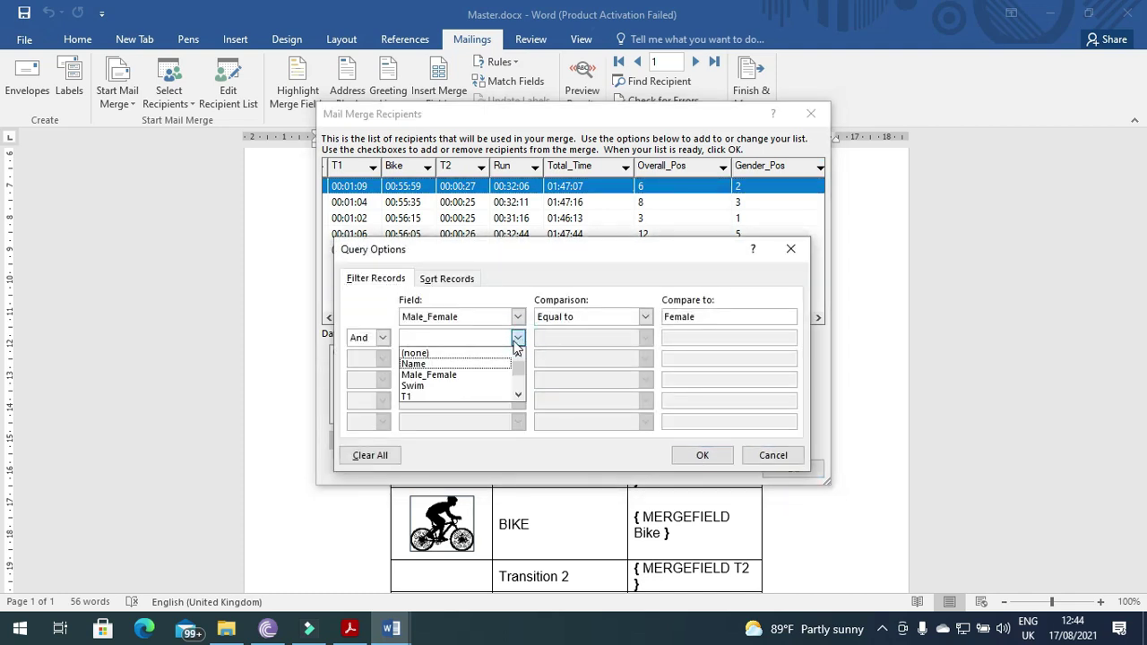
{"action": "left_click", "coordinate": [519, 397]}
{"action": "left_click", "coordinate": [519, 397]}
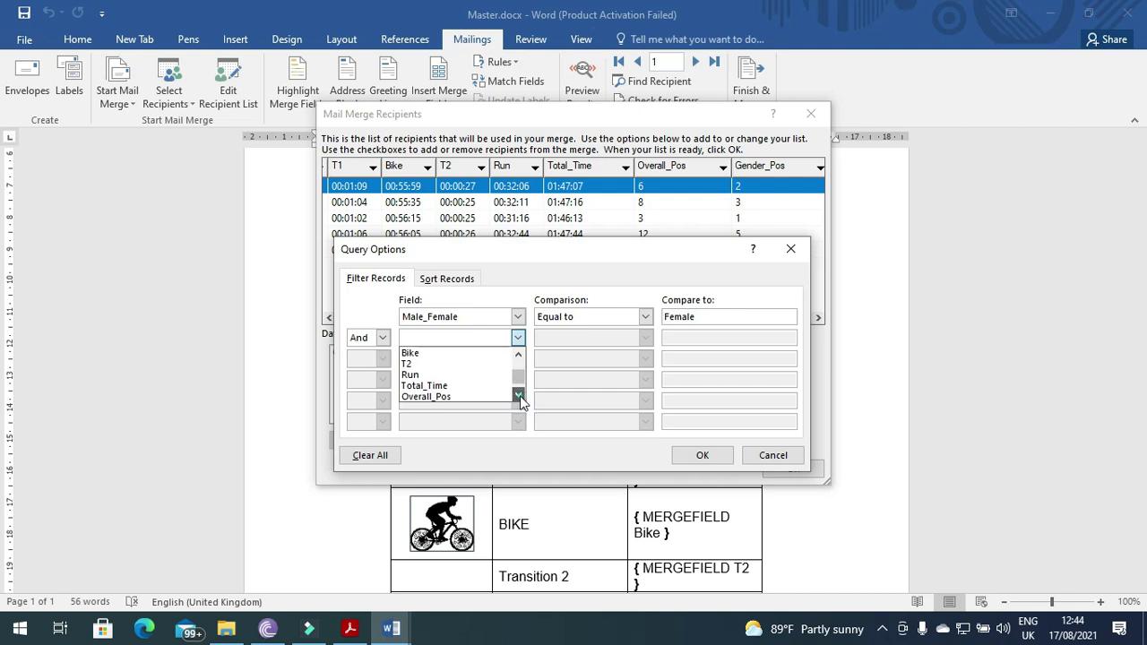
{"action": "left_click", "coordinate": [519, 397]}
{"action": "left_click", "coordinate": [518, 397]}
{"action": "left_click", "coordinate": [469, 385]}
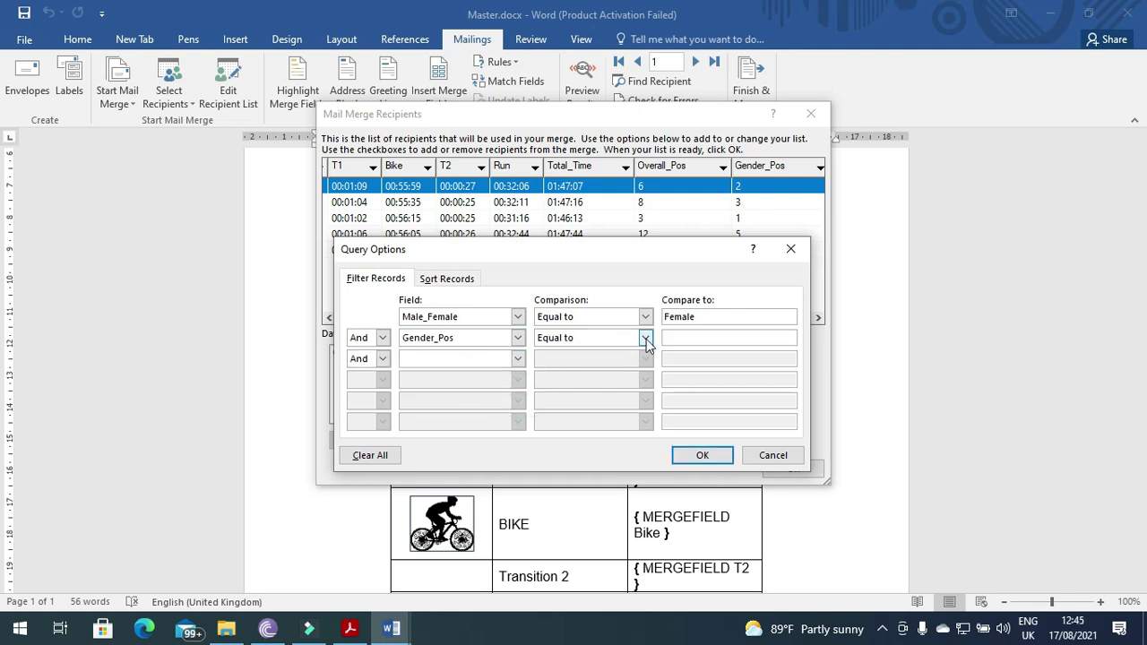
{"action": "key", "text": "alt+Tab"}
{"action": "key", "text": "alt+Tab"}
{"action": "left_click", "coordinate": [645, 338]}
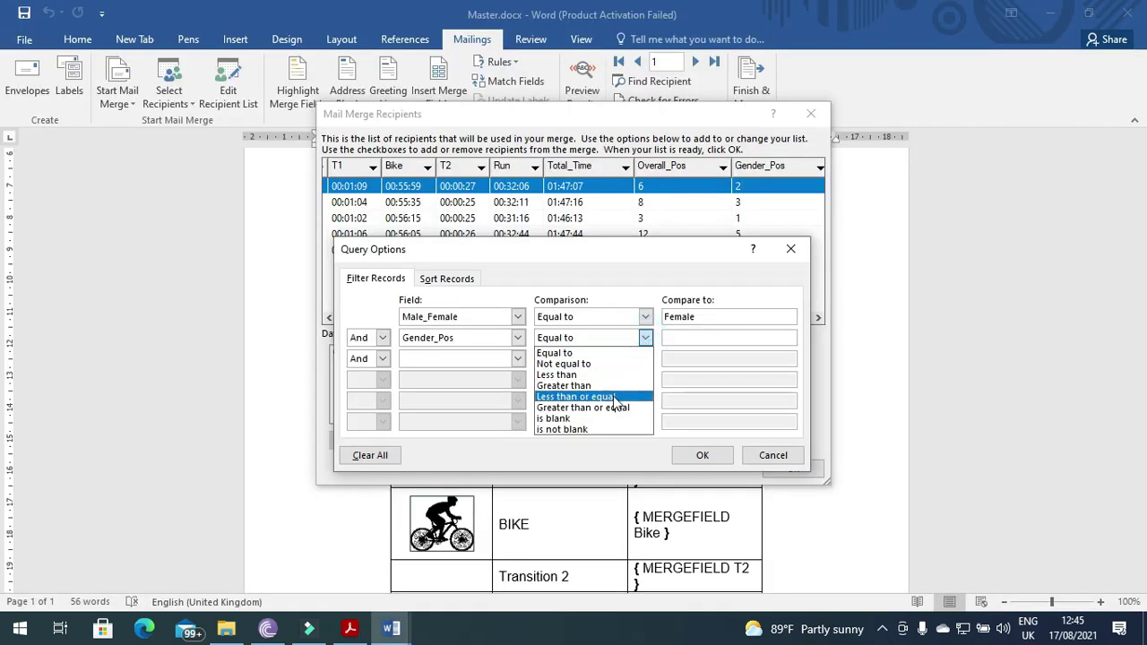
{"action": "left_click", "coordinate": [614, 399]}
{"action": "left_click", "coordinate": [676, 338]}
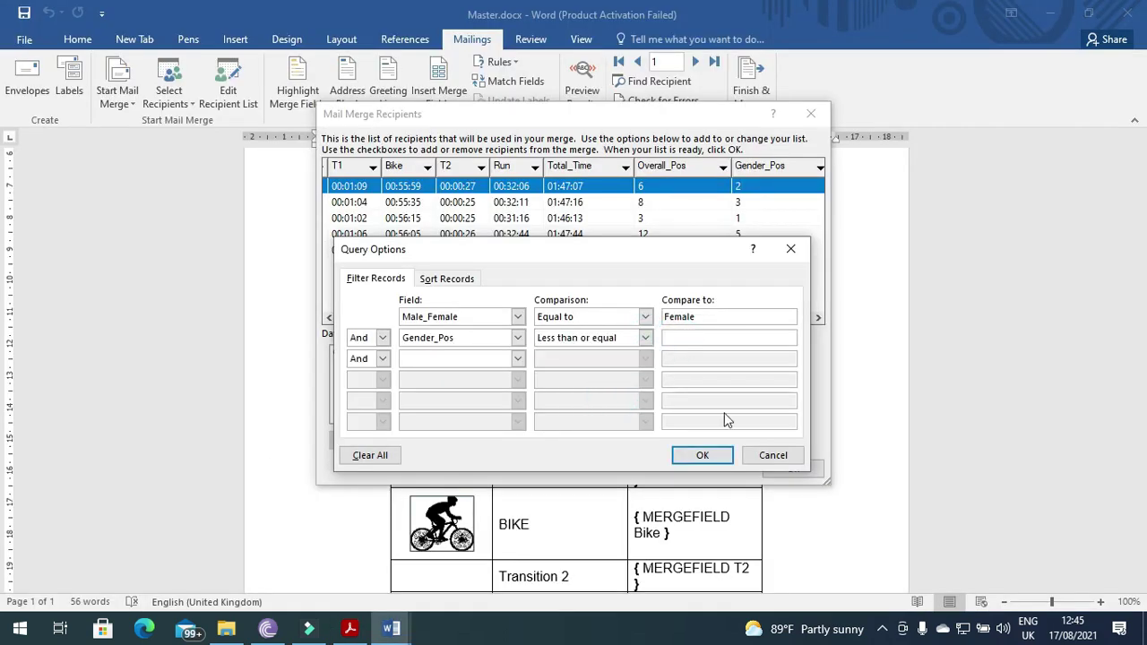
{"action": "type", "text": "3"}
{"action": "left_click", "coordinate": [703, 455]}
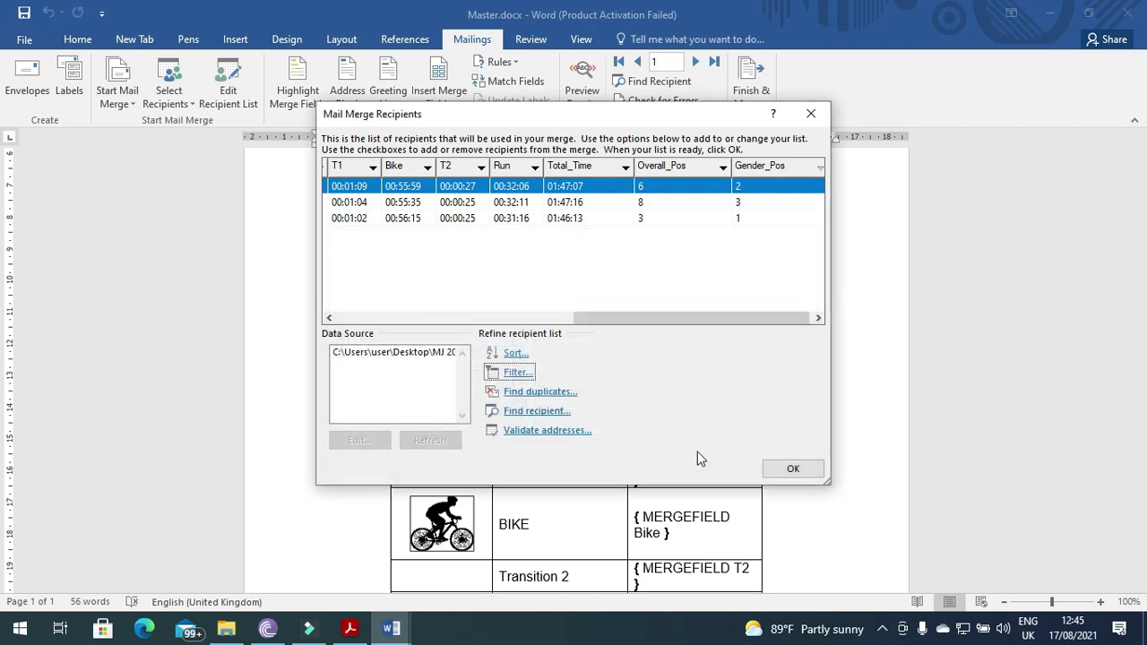
- Highlight the Evidence 8 instruction in the exam paper and return to the recipient list
{"action": "key", "text": "alt+Tab"}
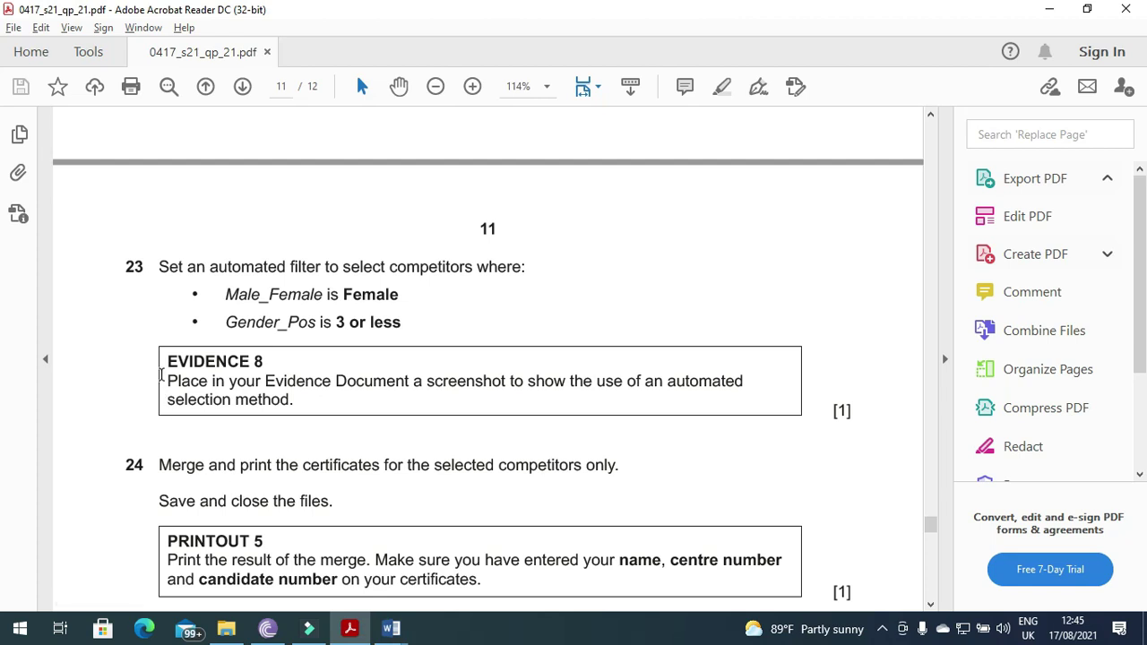
{"action": "left_click_drag", "start_coordinate": [164, 381], "coordinate": [704, 400]}
{"action": "key", "text": "alt+Tab"}
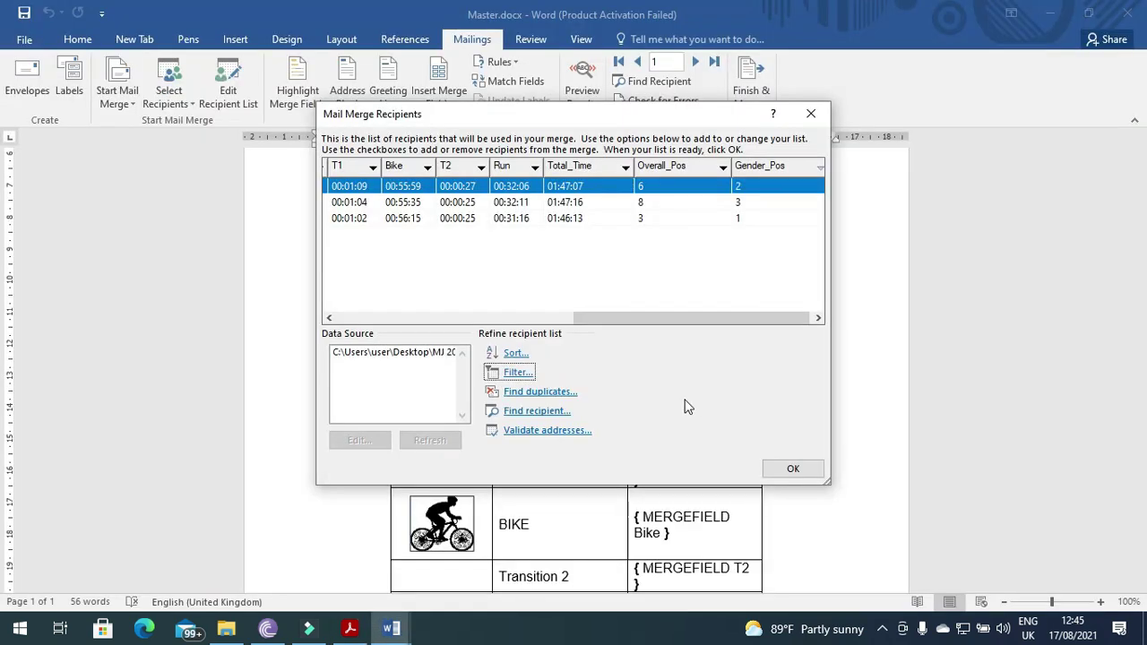
- Close the recipient list and paste its screenshot under Step 23 in the evidence document
{"action": "left_click", "coordinate": [793, 469]}
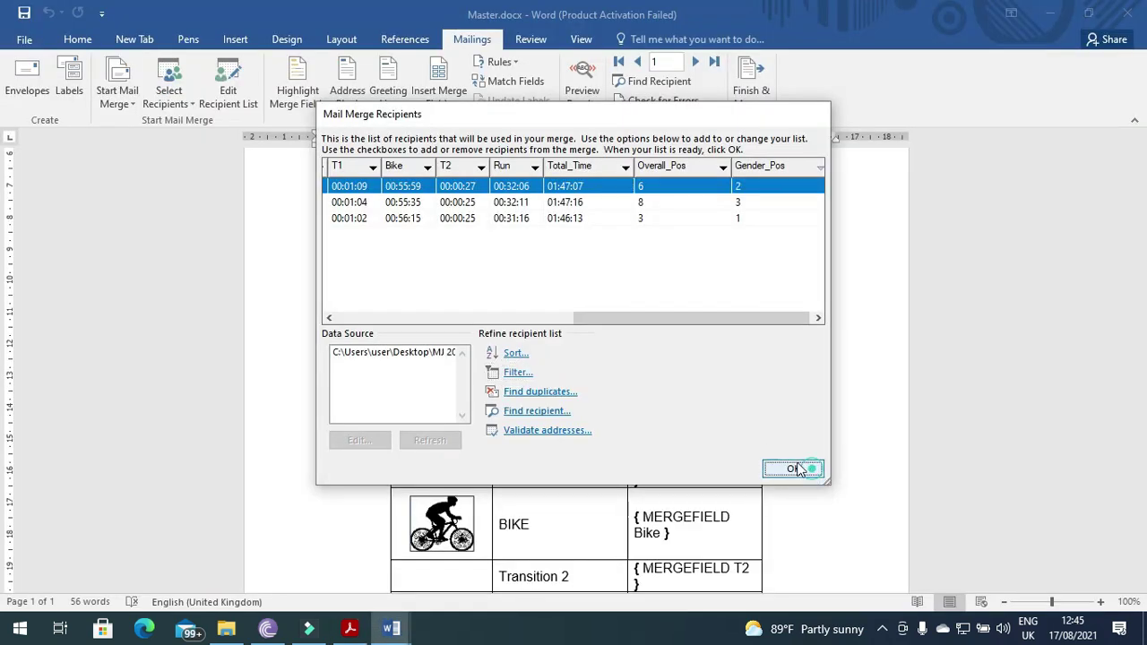
{"action": "mouse_move", "coordinate": [391, 633]}
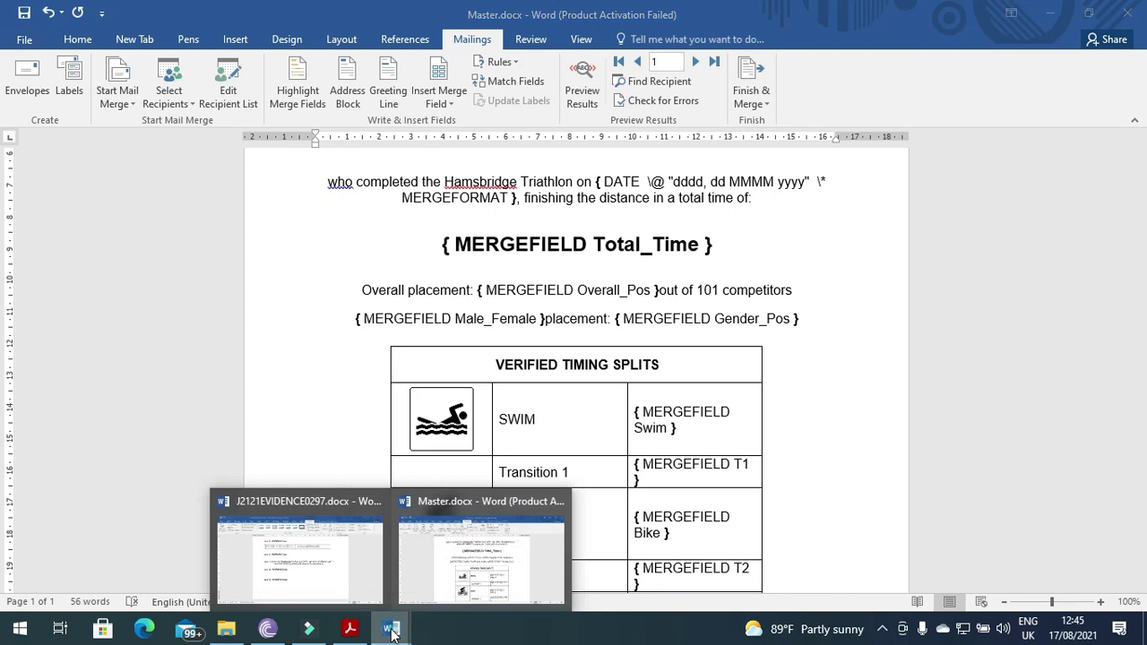
{"action": "left_click", "coordinate": [352, 558]}
{"action": "left_click", "coordinate": [418, 400]}
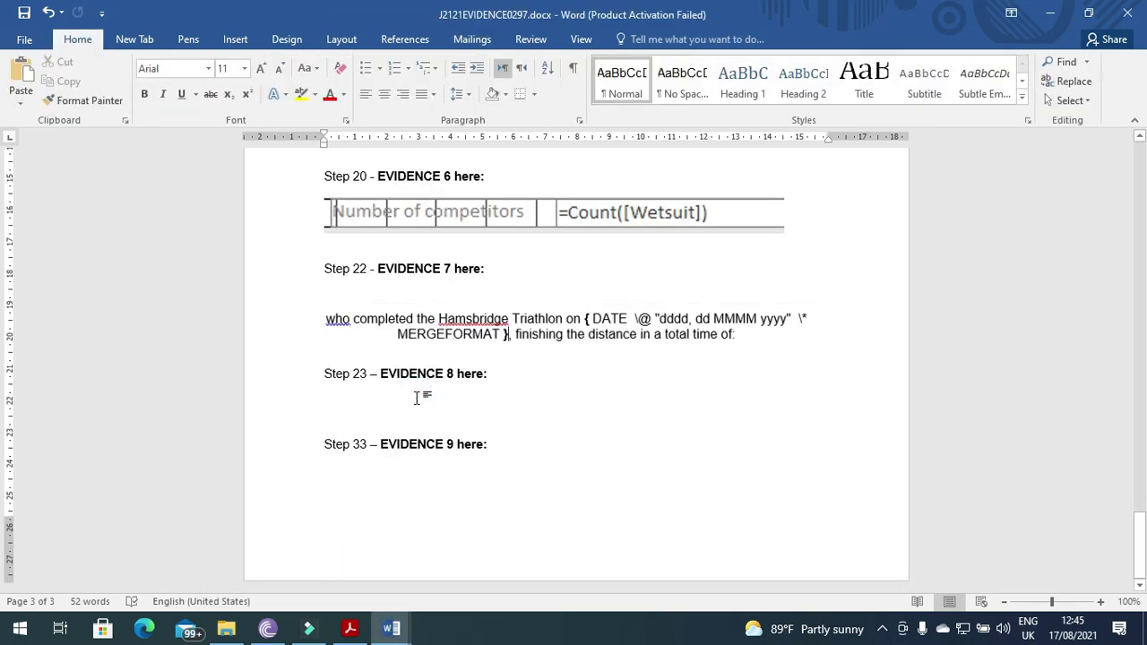
{"action": "key", "text": "ctrl+v"}
- Crop the screenshot's edges in toward the recipient list dialog
{"action": "left_click", "coordinate": [636, 38]}
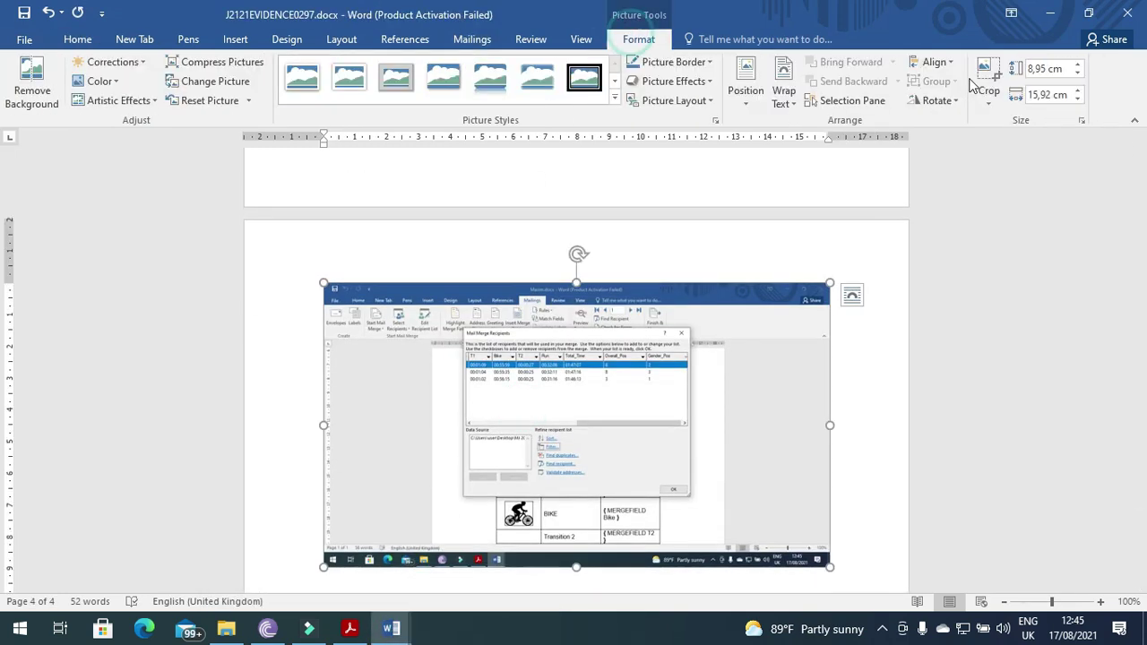
{"action": "left_click", "coordinate": [987, 79]}
{"action": "left_click_drag", "start_coordinate": [824, 562], "coordinate": [691, 498]}
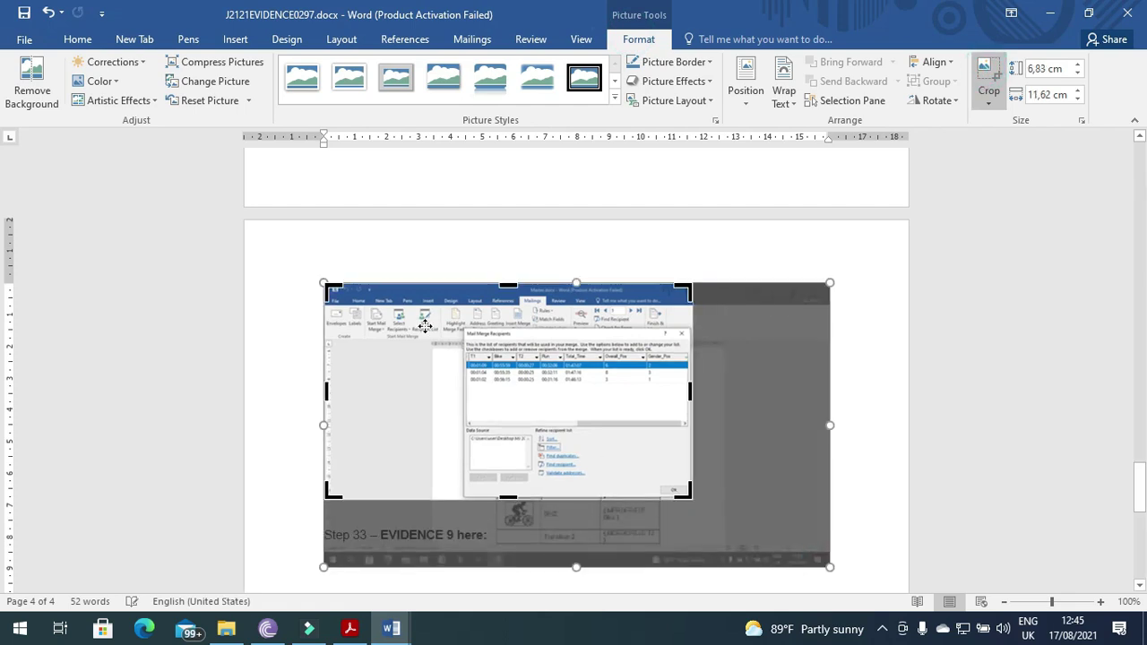
{"action": "left_click_drag", "start_coordinate": [329, 286], "coordinate": [462, 326]}
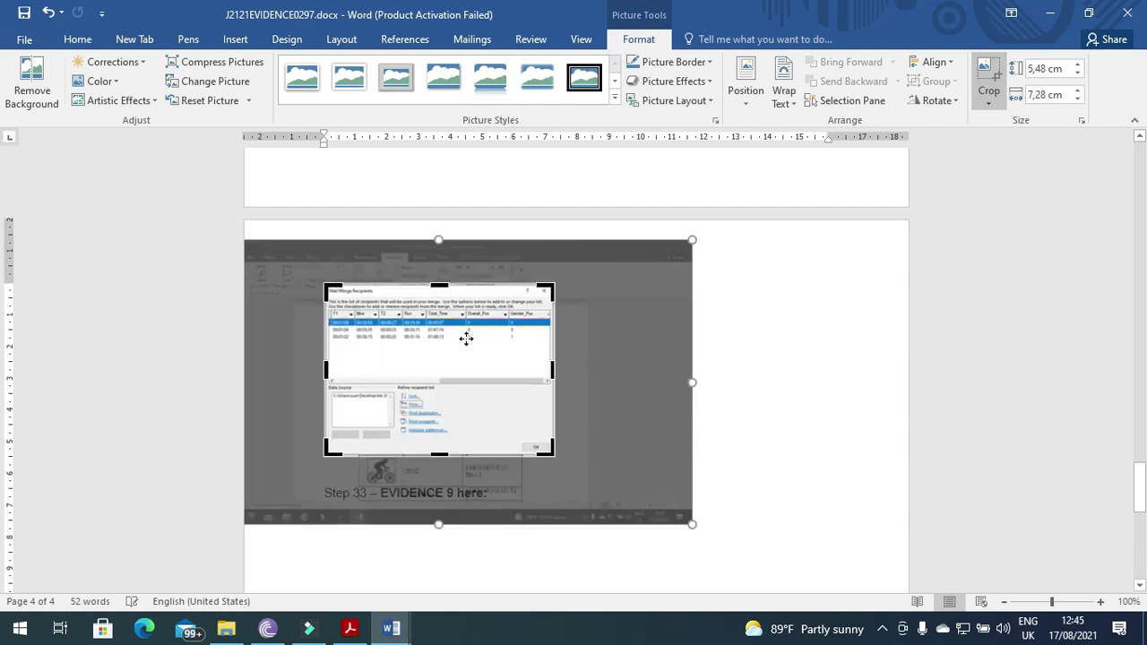
- Reopen the recipient list in Master.docx to show the Female and Gender_Pos filter conditions
{"action": "key", "text": "alt+Tab"}
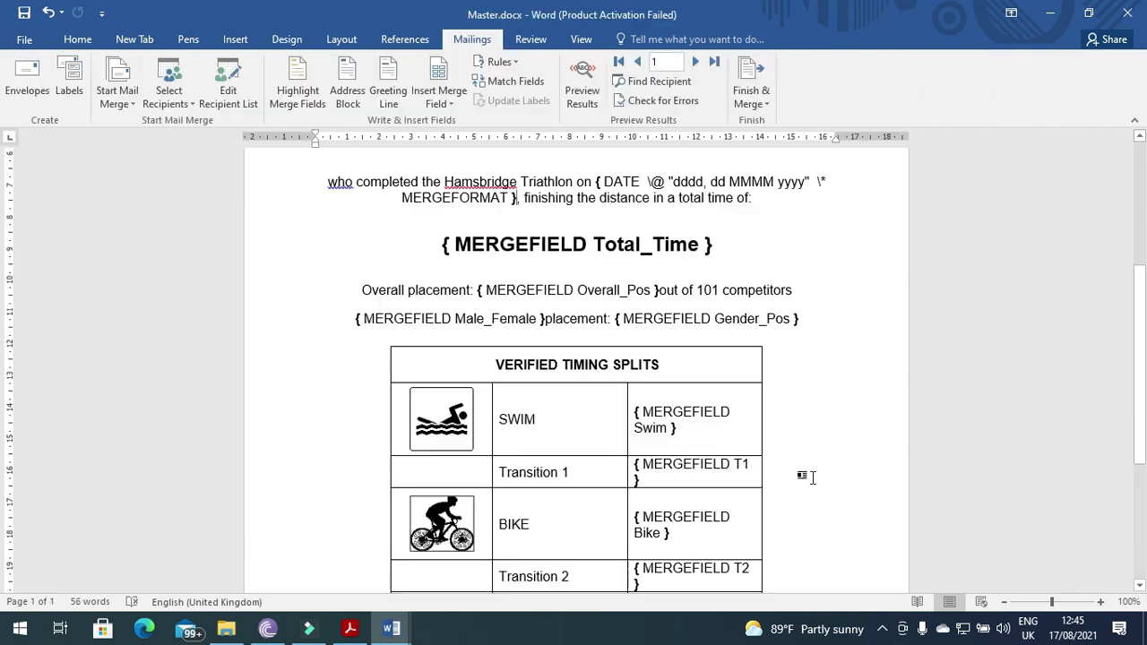
{"action": "left_click", "coordinate": [228, 78]}
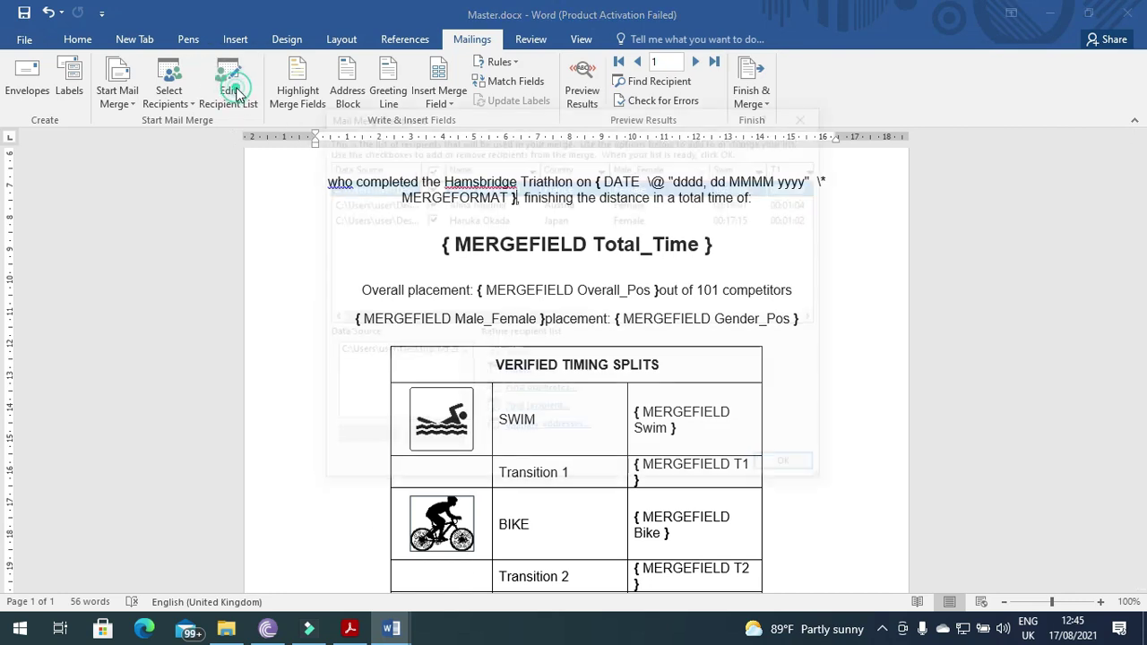
{"action": "left_click", "coordinate": [517, 371]}
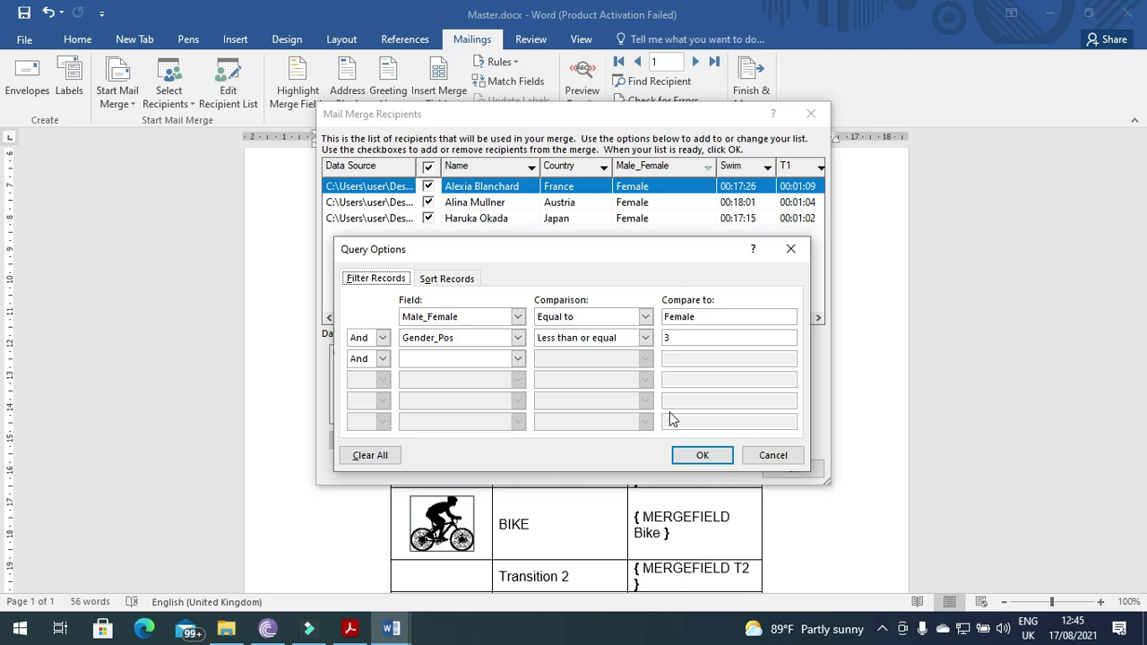
{"action": "left_click", "coordinate": [692, 461]}
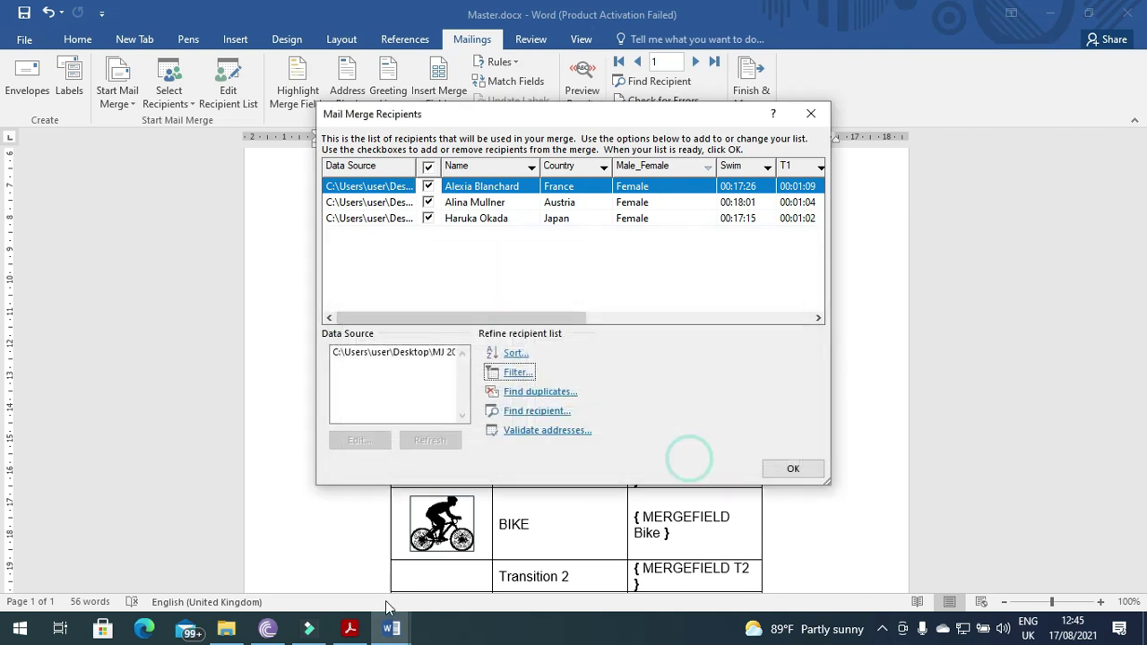
{"action": "left_click", "coordinate": [779, 478]}
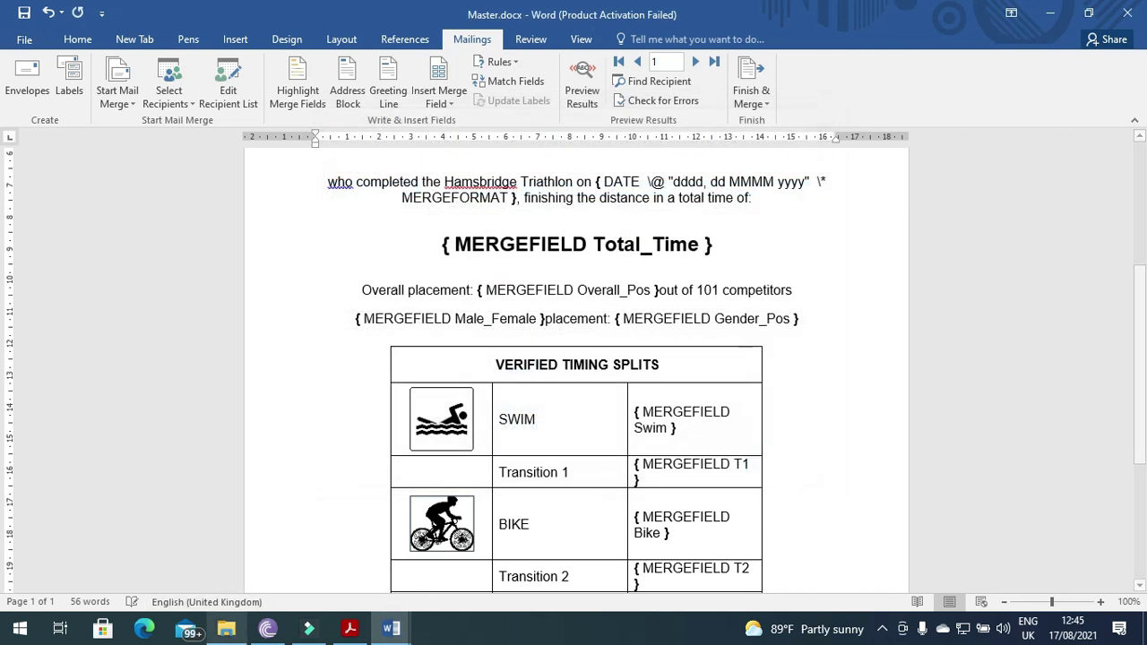
- Replace the old Evidence 8 screenshot with the new filter screenshot
{"action": "mouse_move", "coordinate": [391, 629]}
{"action": "left_click", "coordinate": [357, 567]}
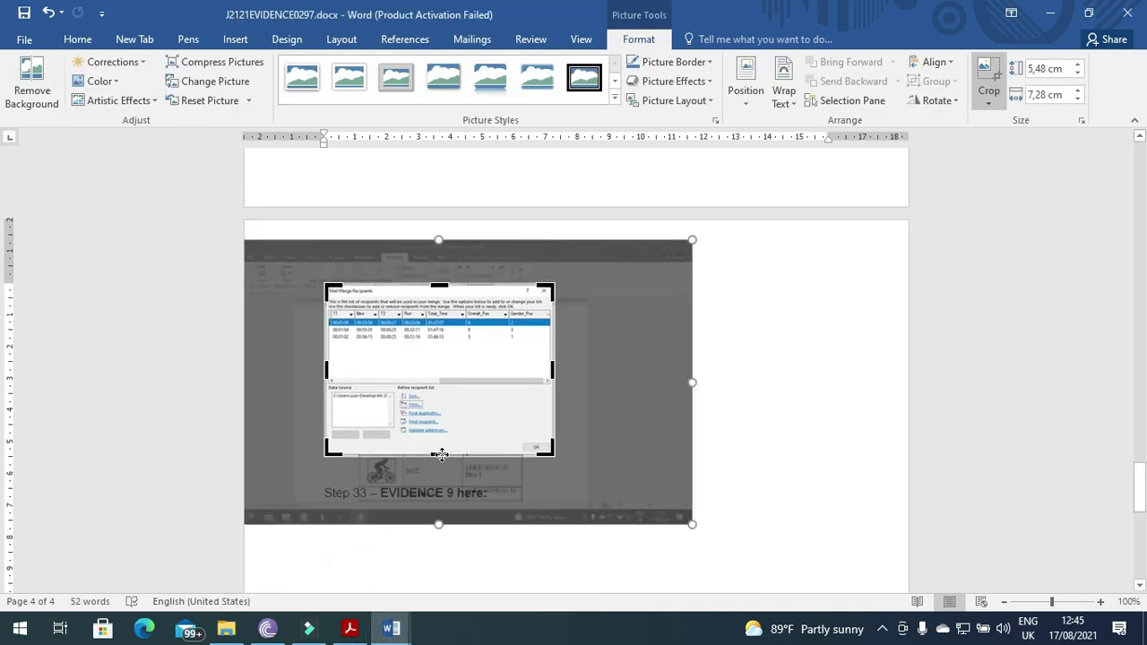
{"action": "left_click", "coordinate": [752, 395]}
{"action": "left_click", "coordinate": [548, 363]}
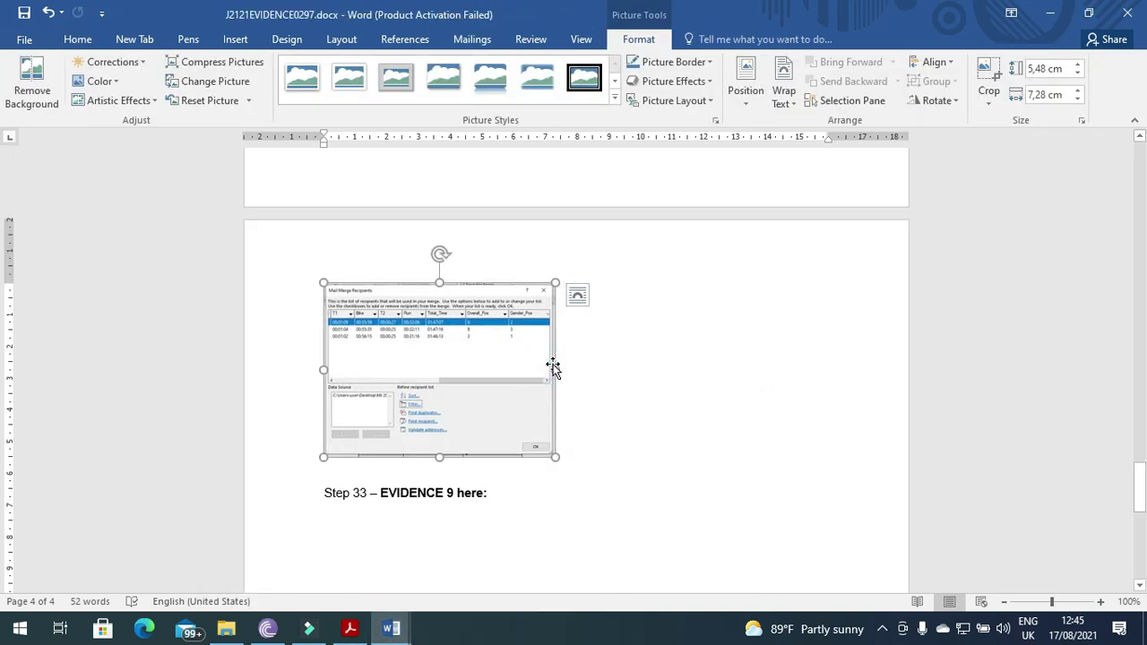
{"action": "key", "text": "Delete"}
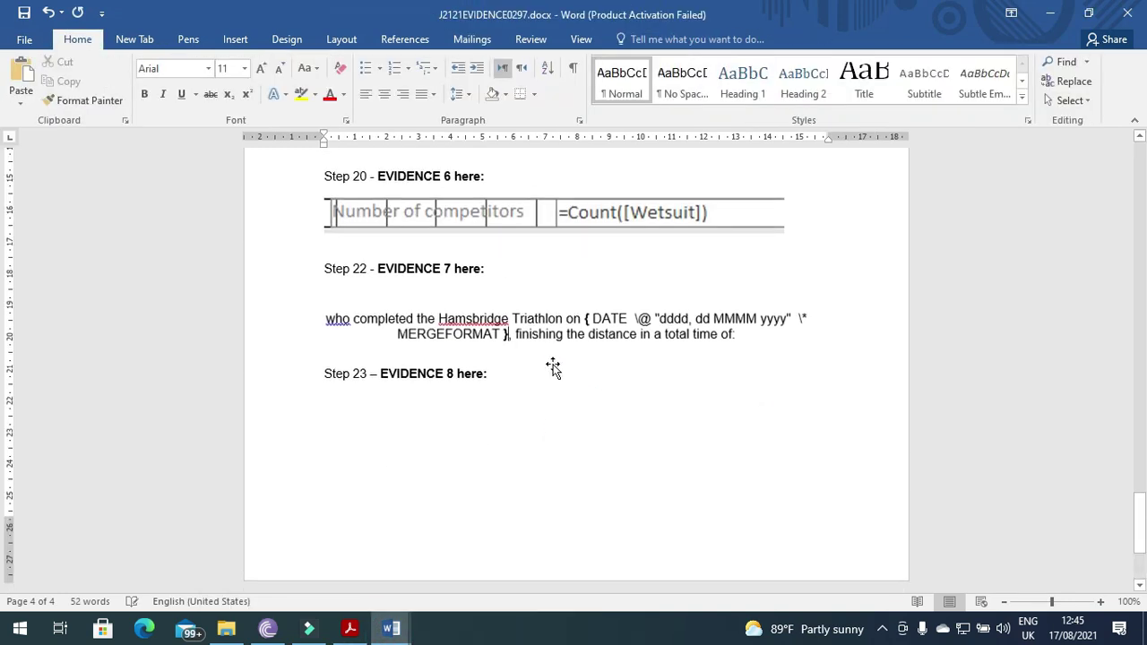
{"action": "key", "text": "ctrl+v"}
- Crop the new screenshot to the recipient list and filter conditions, then enlarge it
{"action": "left_click", "coordinate": [554, 366]}
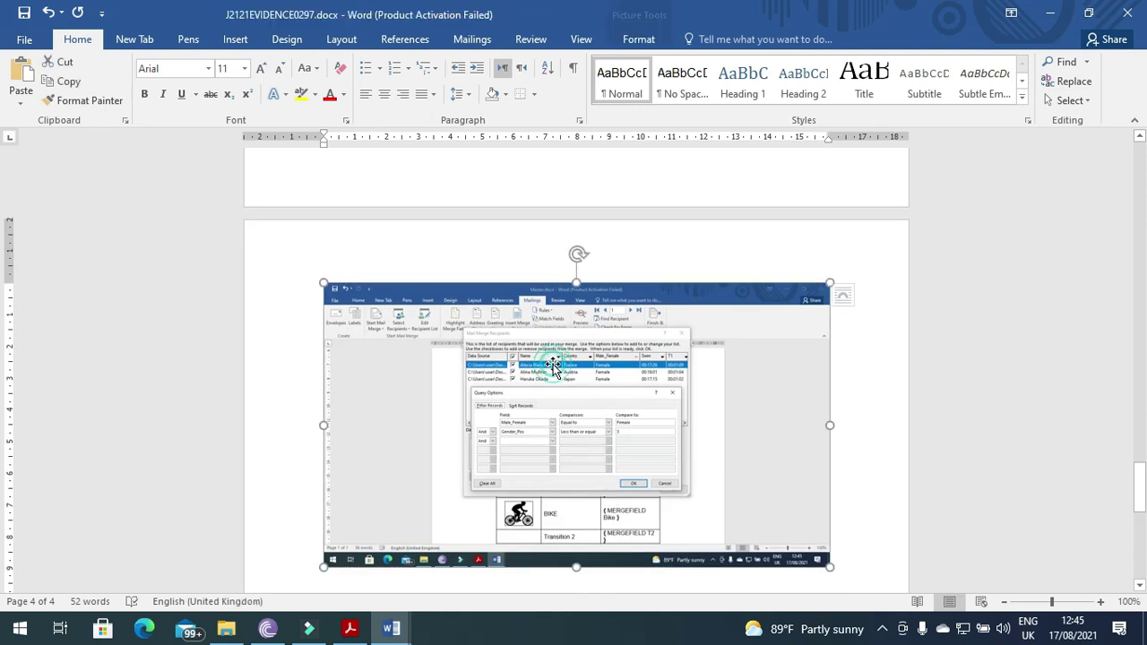
{"action": "left_click", "coordinate": [639, 38]}
{"action": "left_click", "coordinate": [988, 72]}
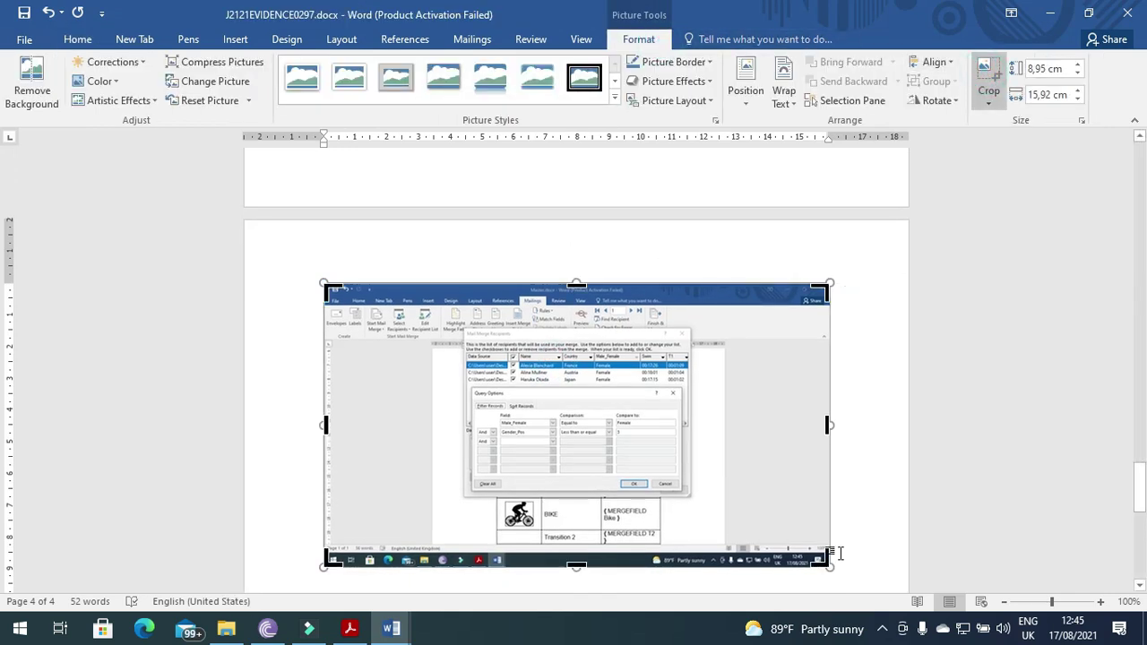
{"action": "left_click_drag", "start_coordinate": [823, 563], "coordinate": [686, 494]}
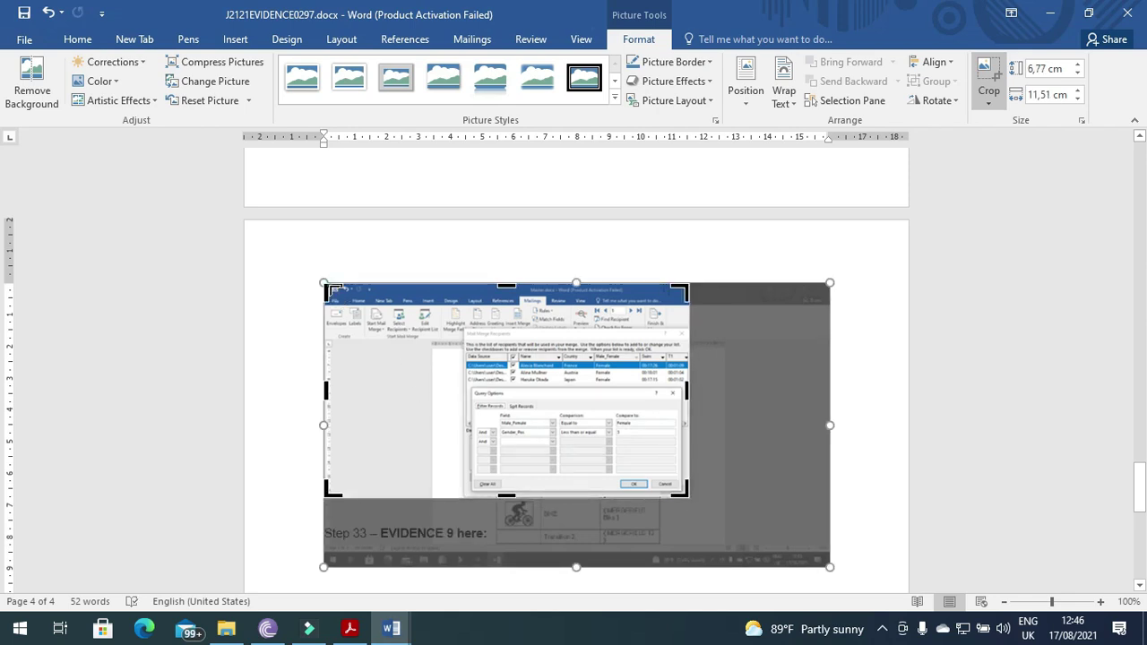
{"action": "left_click_drag", "start_coordinate": [333, 291], "coordinate": [464, 328]}
{"action": "left_click", "coordinate": [793, 334]}
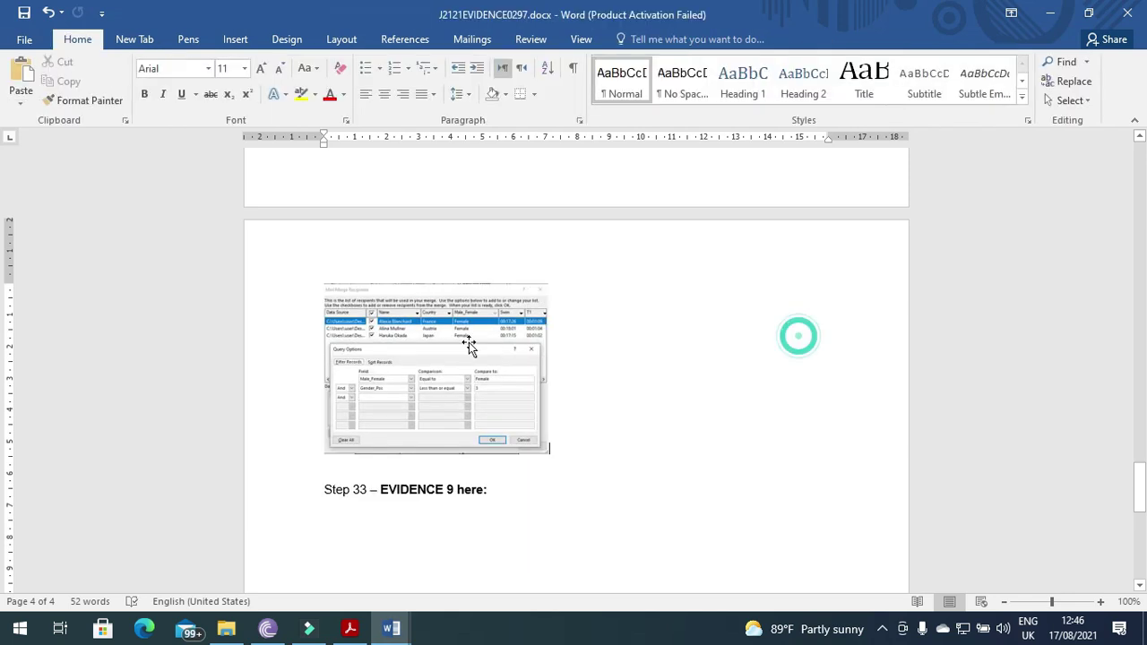
{"action": "left_click", "coordinate": [470, 347]}
{"action": "left_click_drag", "start_coordinate": [548, 453], "coordinate": [726, 513]}
- Highlight the item 24 merge instruction in the question paper
{"action": "key", "text": "alt+Tab"}
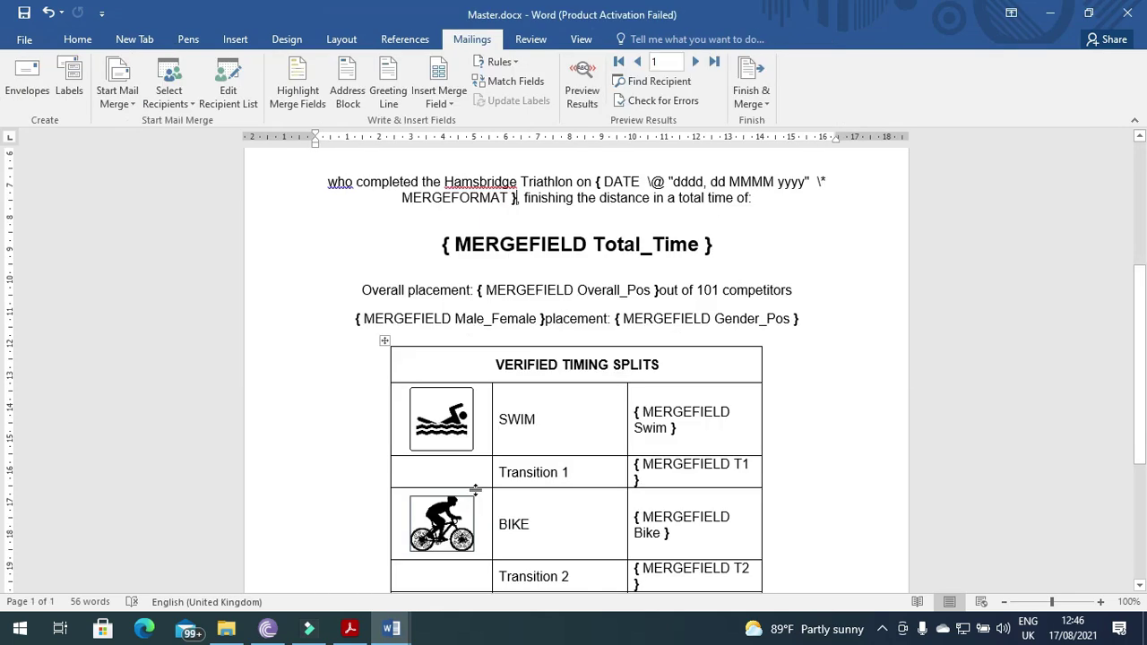
{"action": "left_click", "coordinate": [350, 628]}
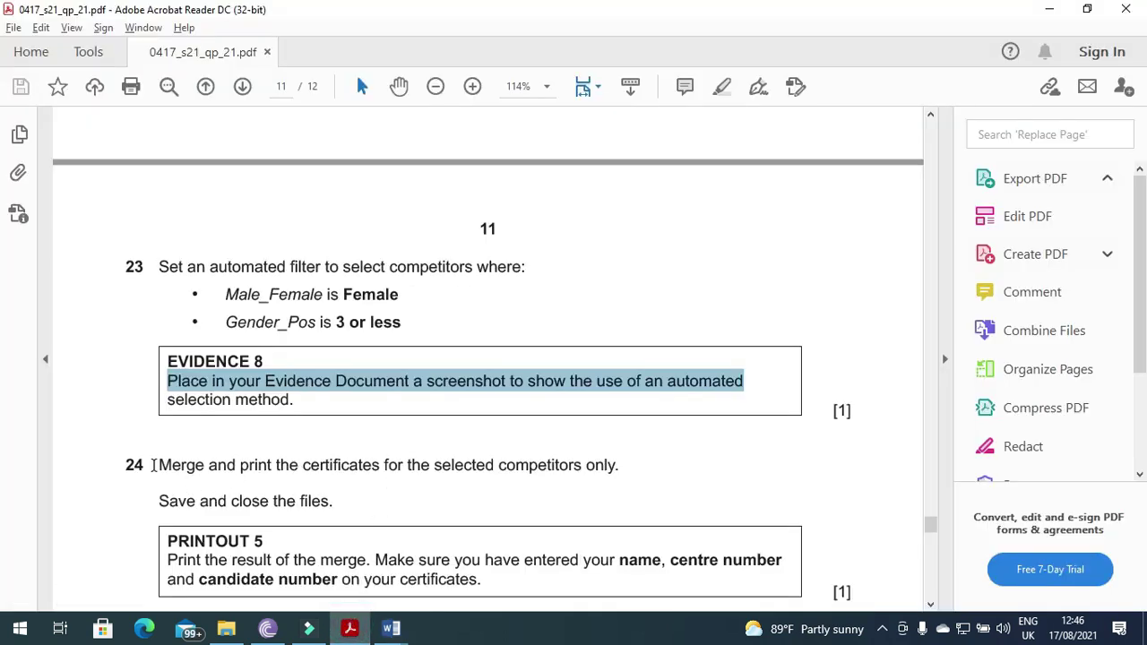
{"action": "left_click_drag", "start_coordinate": [159, 464], "coordinate": [649, 475]}
- Merge all filtered records from Master.docx into a new document of individual certificates
{"action": "key", "text": "alt+Tab"}
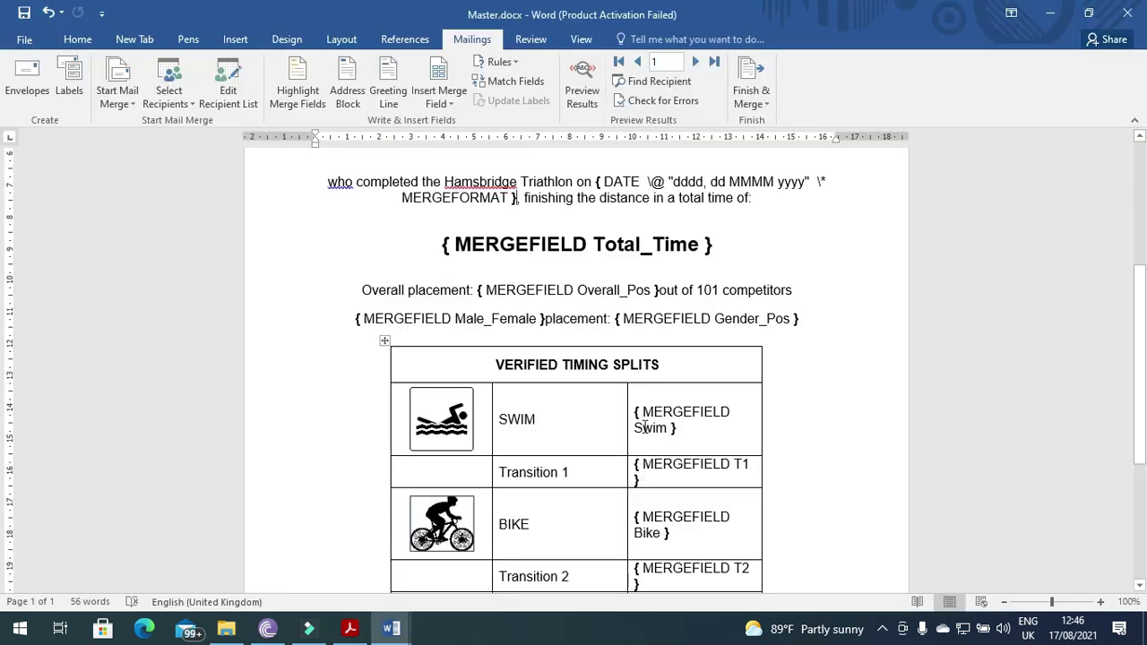
{"action": "left_click", "coordinate": [761, 104]}
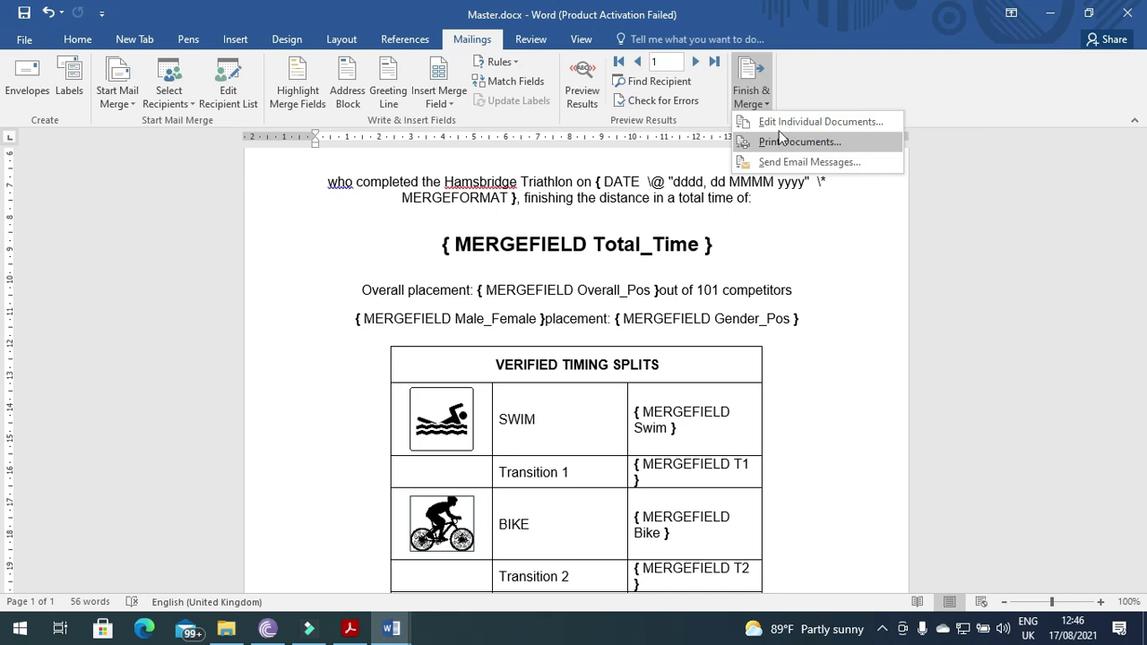
{"action": "left_click", "coordinate": [779, 123]}
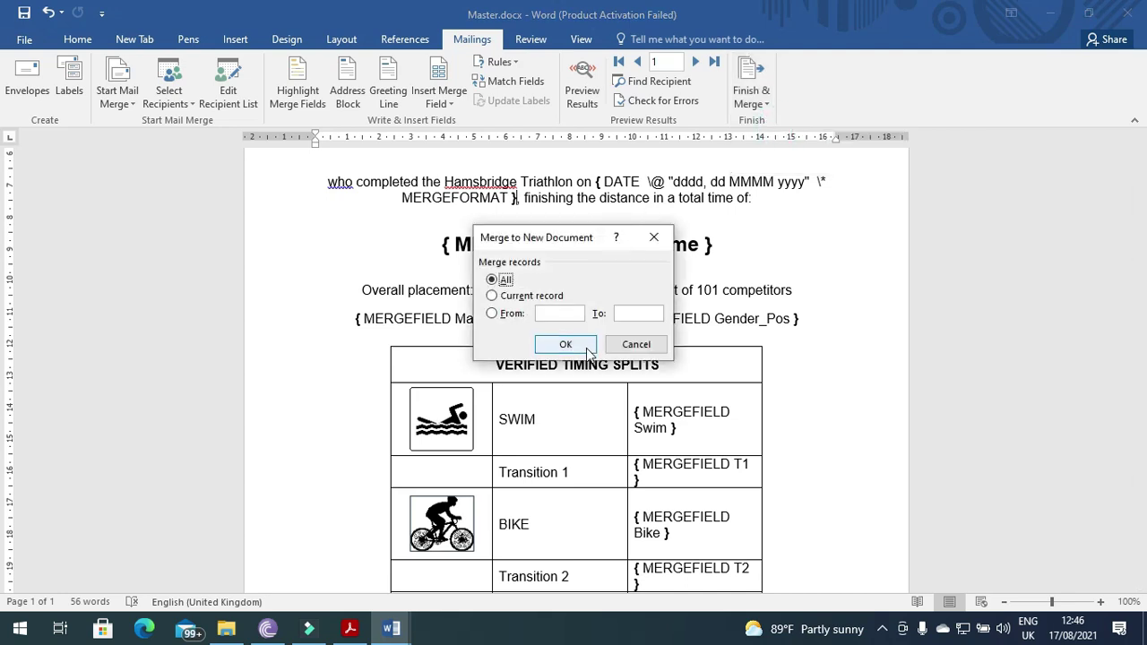
{"action": "left_click", "coordinate": [565, 345]}
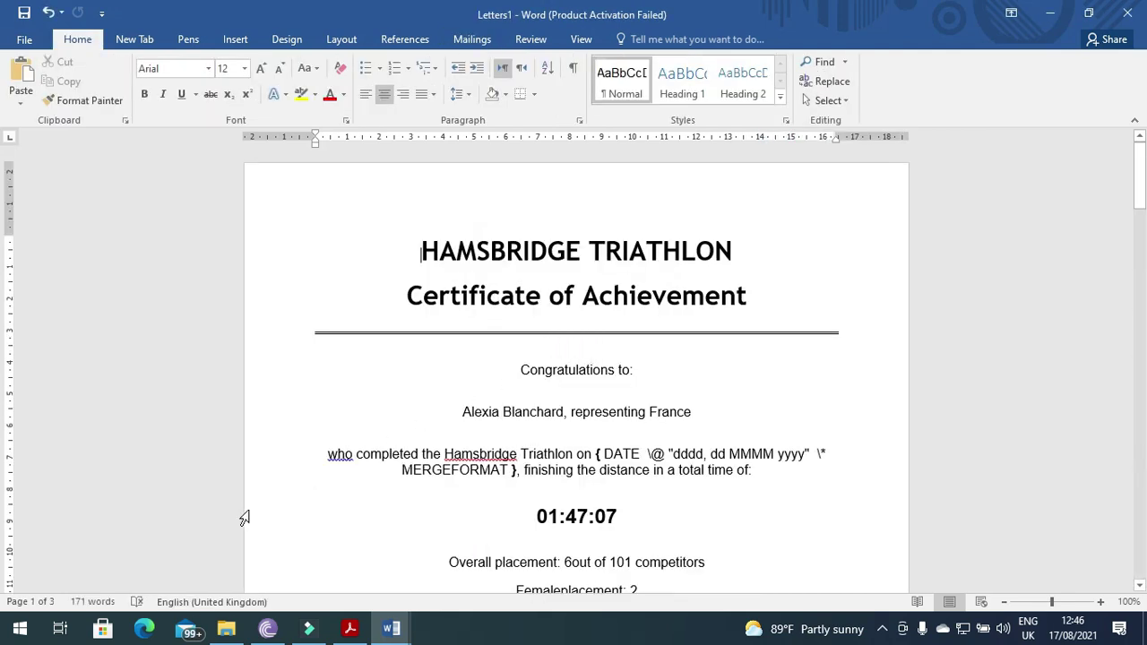
- Toggle field codes on all three certificates so each shows Tuesday, 17 August 2021
{"action": "scroll", "coordinate": [551, 384], "scroll_direction": "down", "scroll_amount": 3}
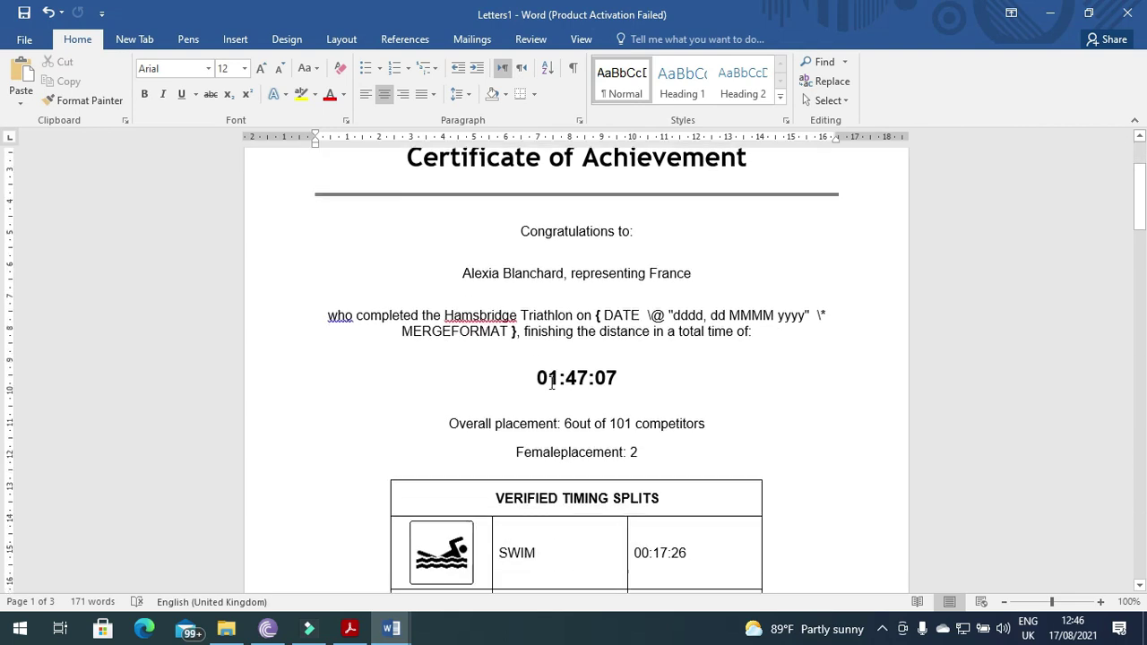
{"action": "left_click", "coordinate": [648, 252]}
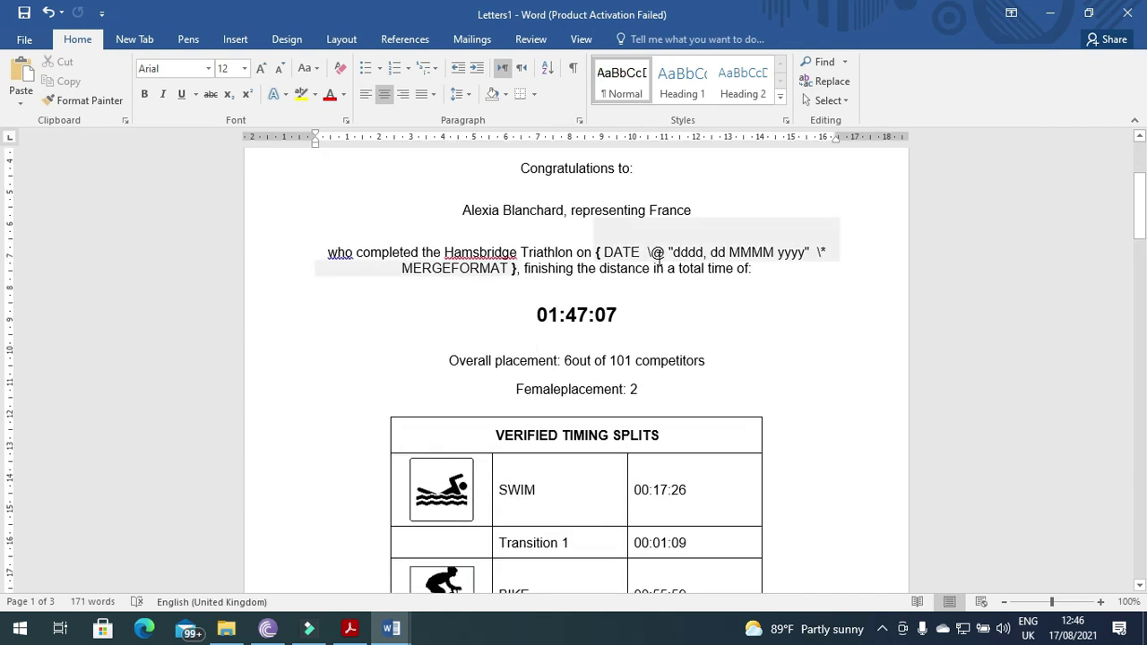
{"action": "right_click", "coordinate": [658, 252]}
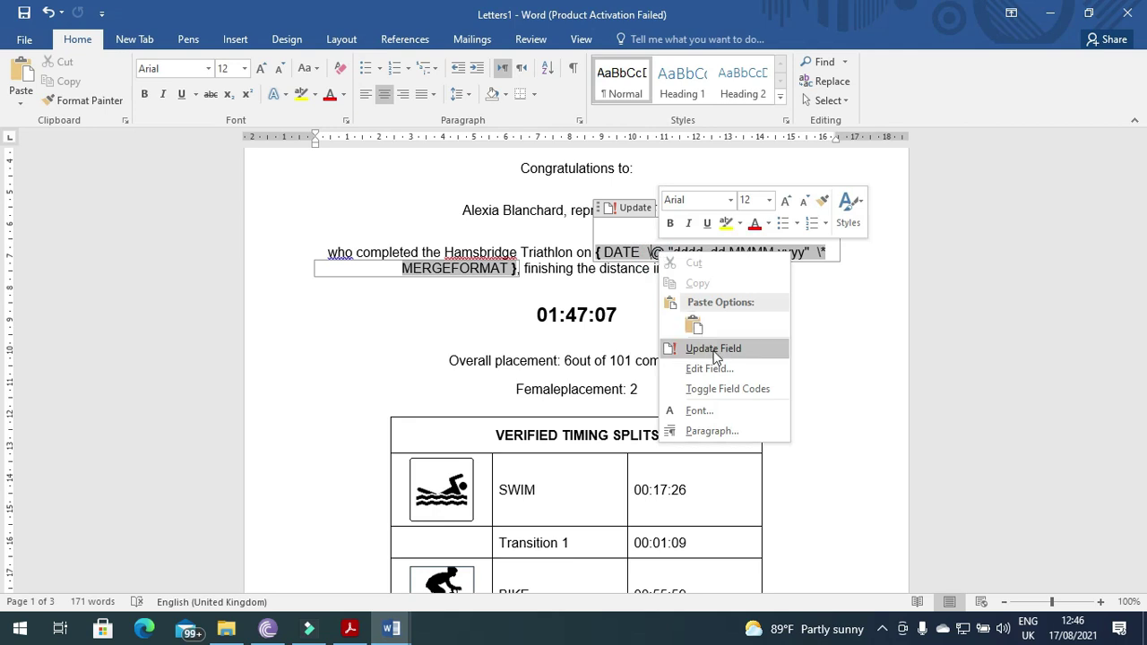
{"action": "left_click", "coordinate": [708, 389]}
{"action": "left_click", "coordinate": [740, 360]}
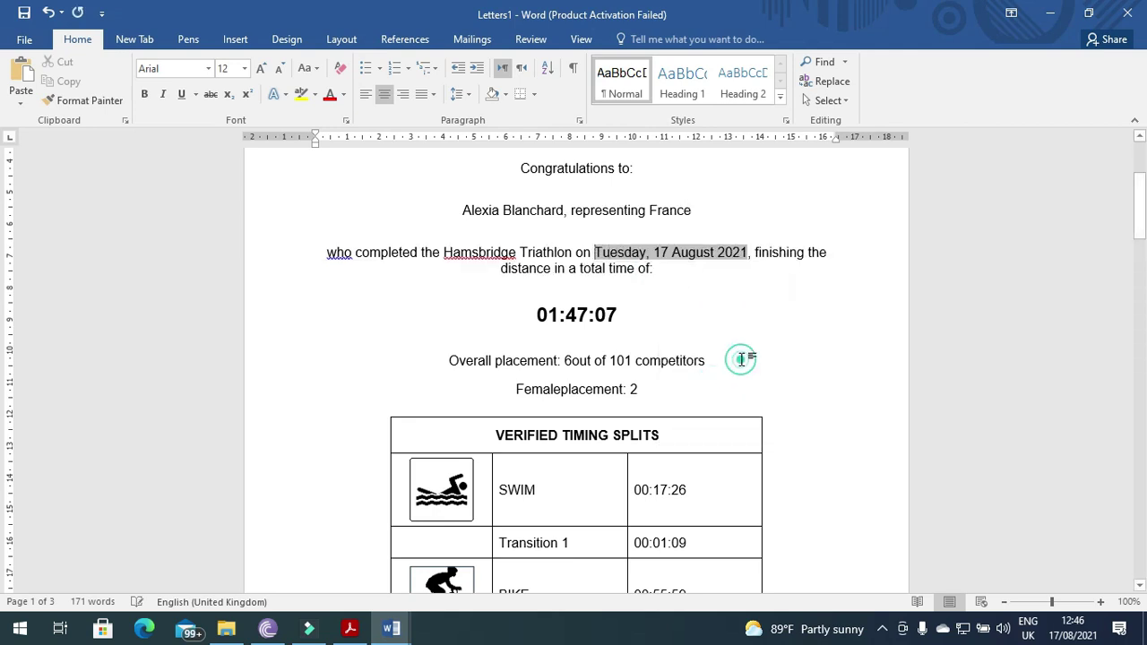
{"action": "scroll", "coordinate": [776, 432], "scroll_direction": "down", "scroll_amount": 18}
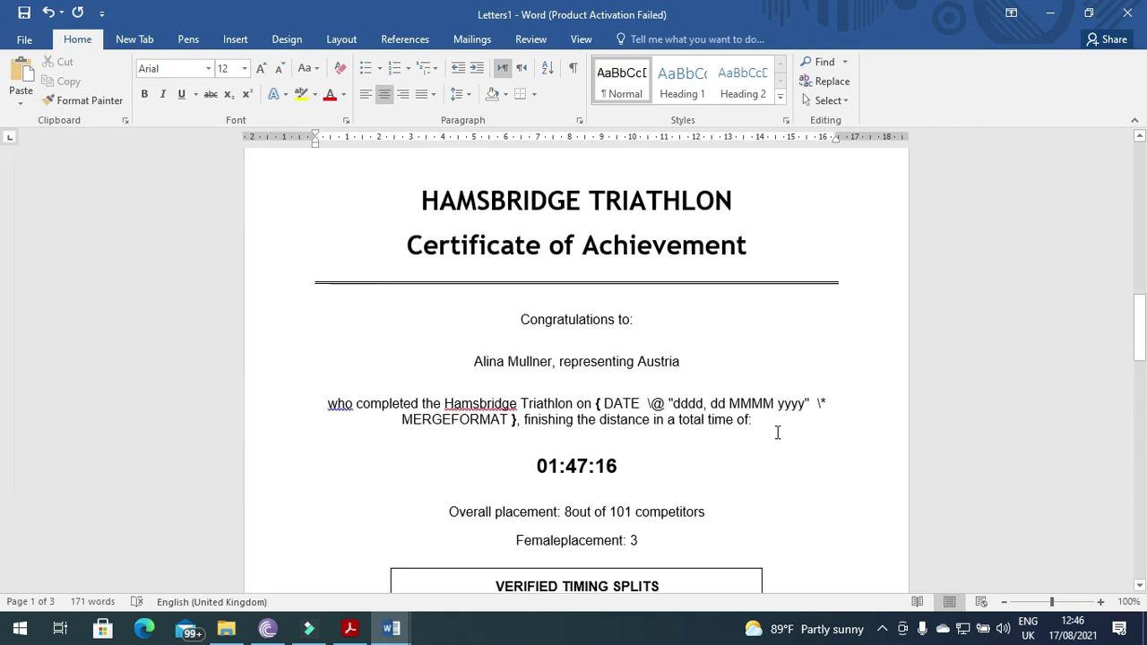
{"action": "right_click", "coordinate": [687, 320]}
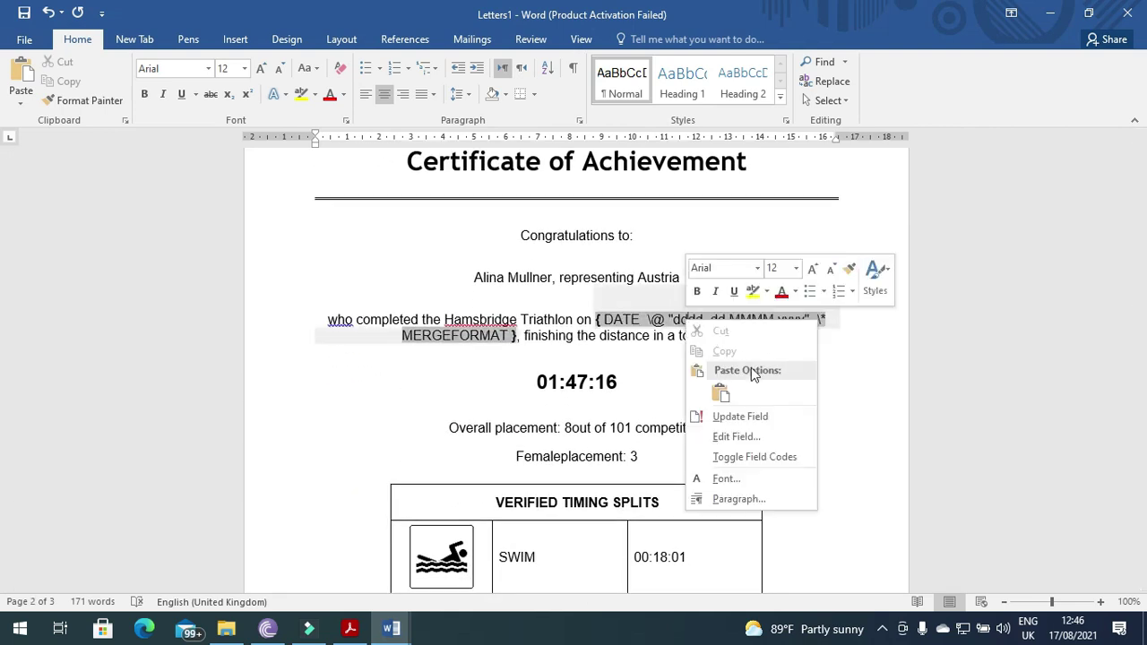
{"action": "left_click", "coordinate": [749, 456]}
{"action": "scroll", "coordinate": [749, 454], "scroll_direction": "down", "scroll_amount": 15}
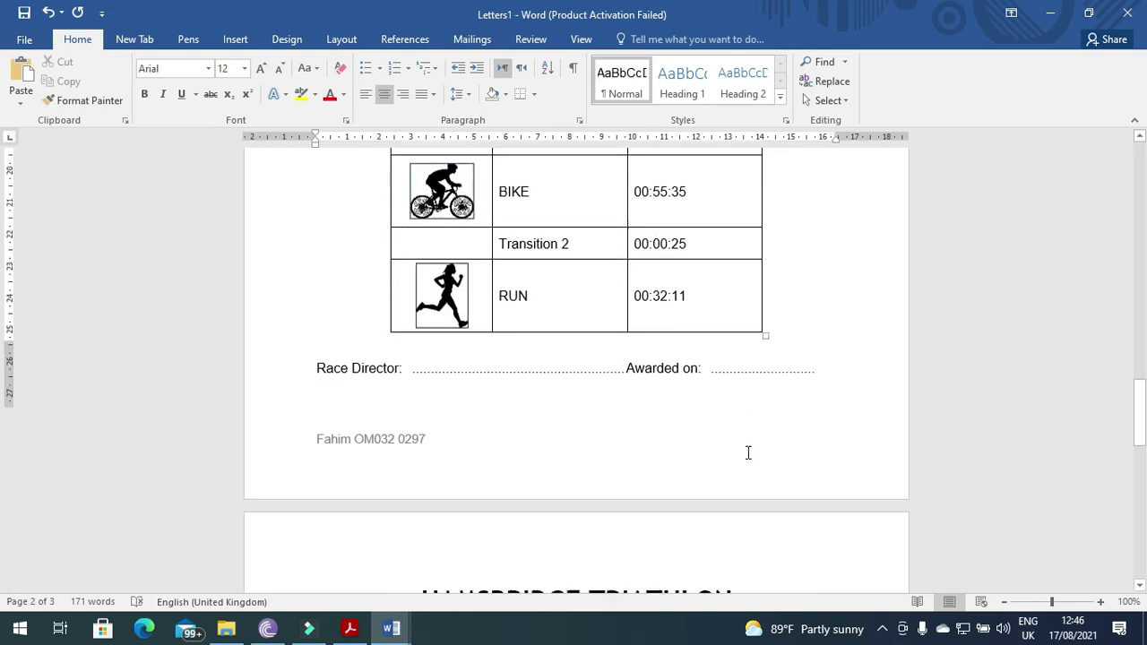
{"action": "scroll", "coordinate": [749, 454], "scroll_direction": "down", "scroll_amount": 3}
{"action": "right_click", "coordinate": [696, 266]}
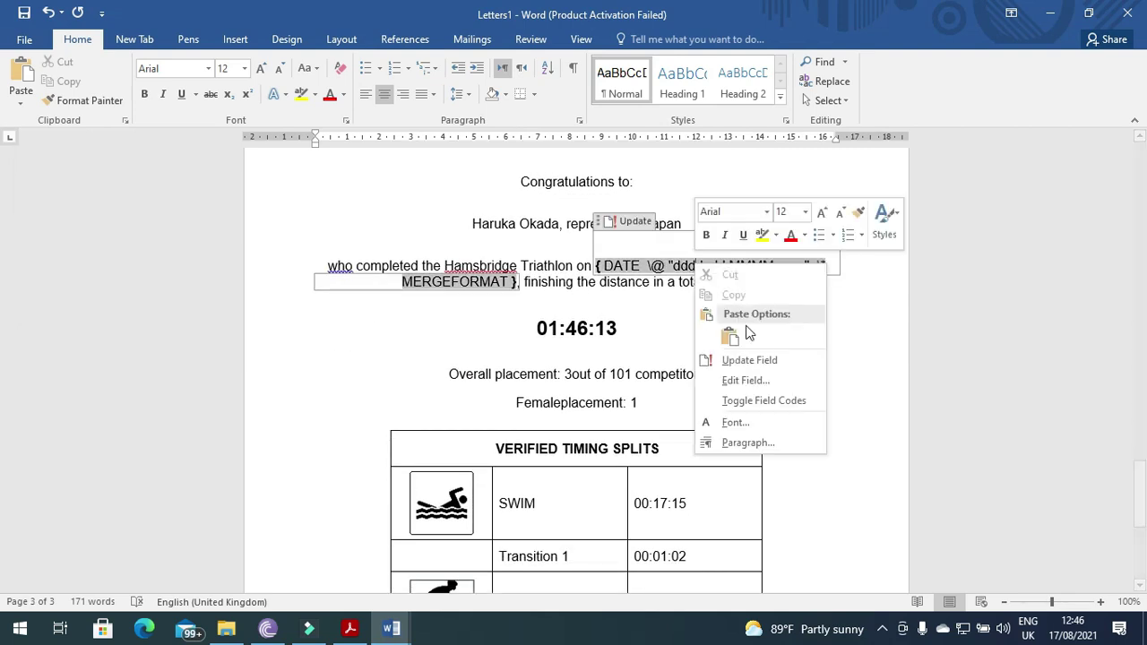
{"action": "left_click", "coordinate": [747, 400]}
- Review the three merged certificates, then bring the question paper forward
{"action": "scroll", "coordinate": [744, 399], "scroll_direction": "down", "scroll_amount": 8}
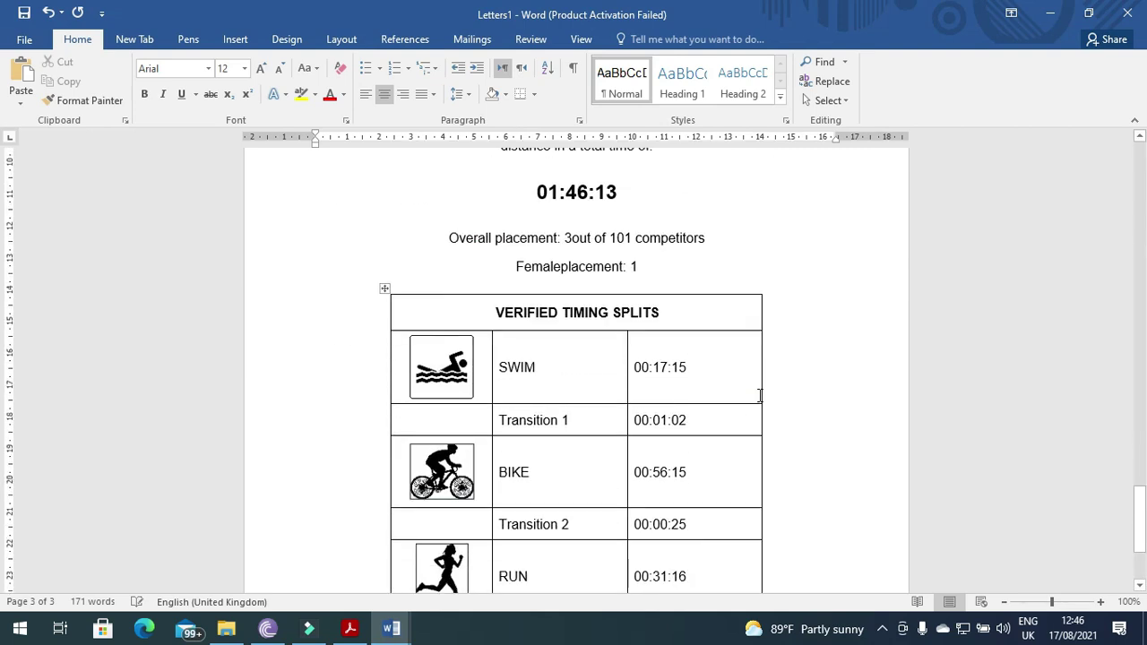
{"action": "scroll", "coordinate": [745, 467], "scroll_direction": "up", "scroll_amount": 15}
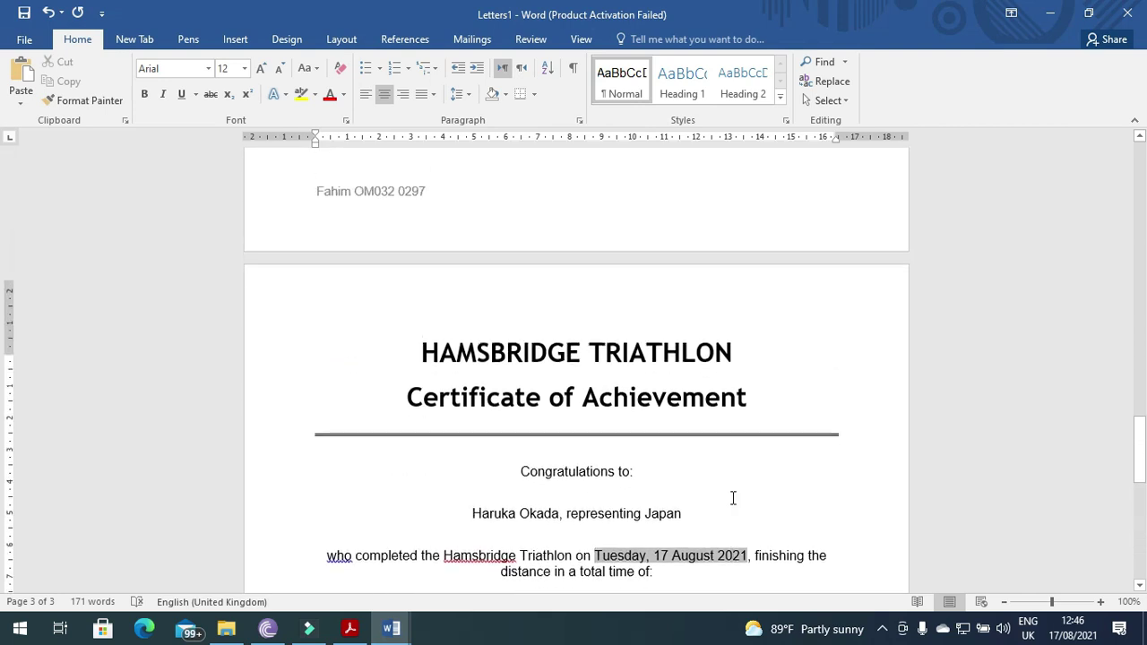
{"action": "scroll", "coordinate": [731, 504], "scroll_direction": "down", "scroll_amount": 5}
{"action": "scroll", "coordinate": [732, 502], "scroll_direction": "up", "scroll_amount": 20}
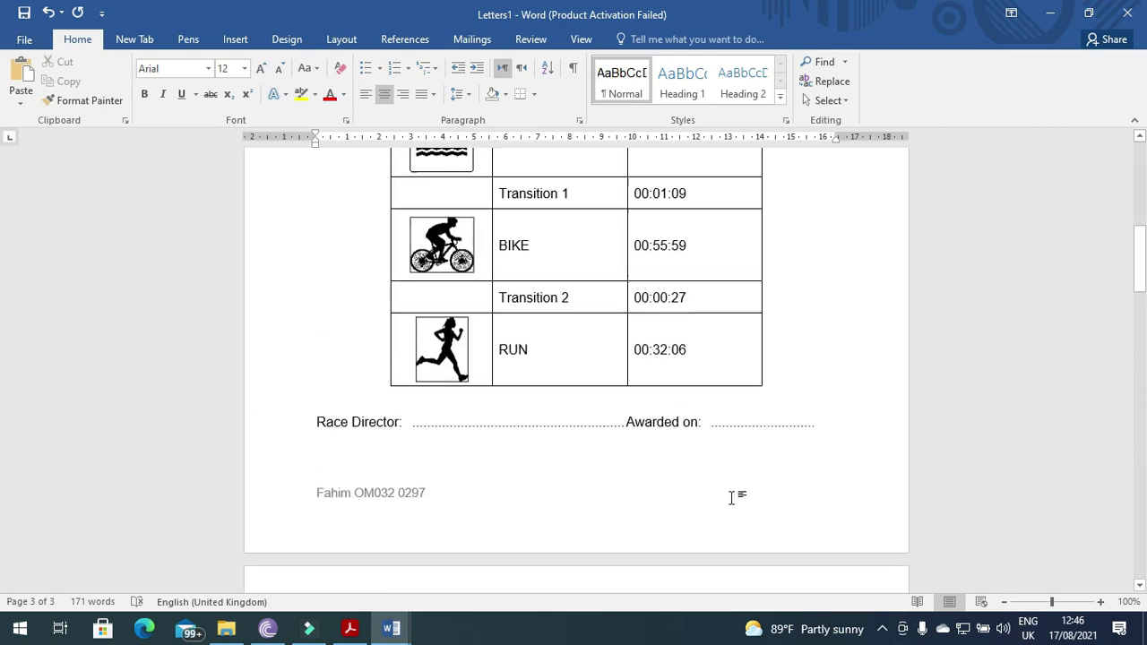
{"action": "scroll", "coordinate": [731, 497], "scroll_direction": "up", "scroll_amount": 2}
{"action": "key", "text": "alt+Tab"}
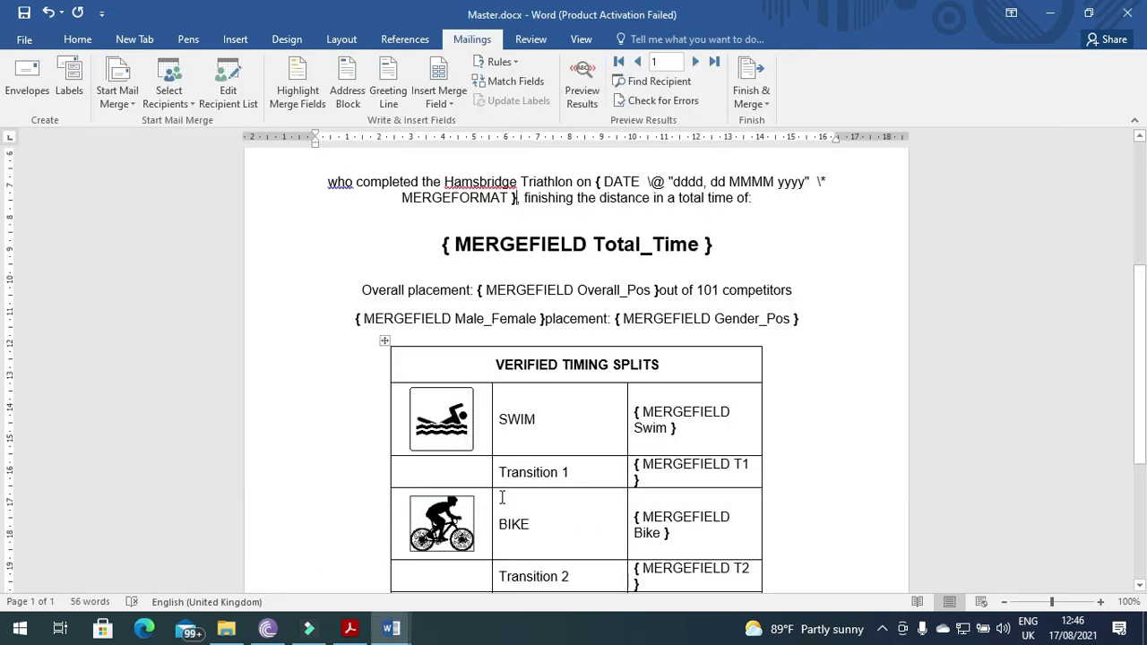
{"action": "key", "text": "alt+Tab"}
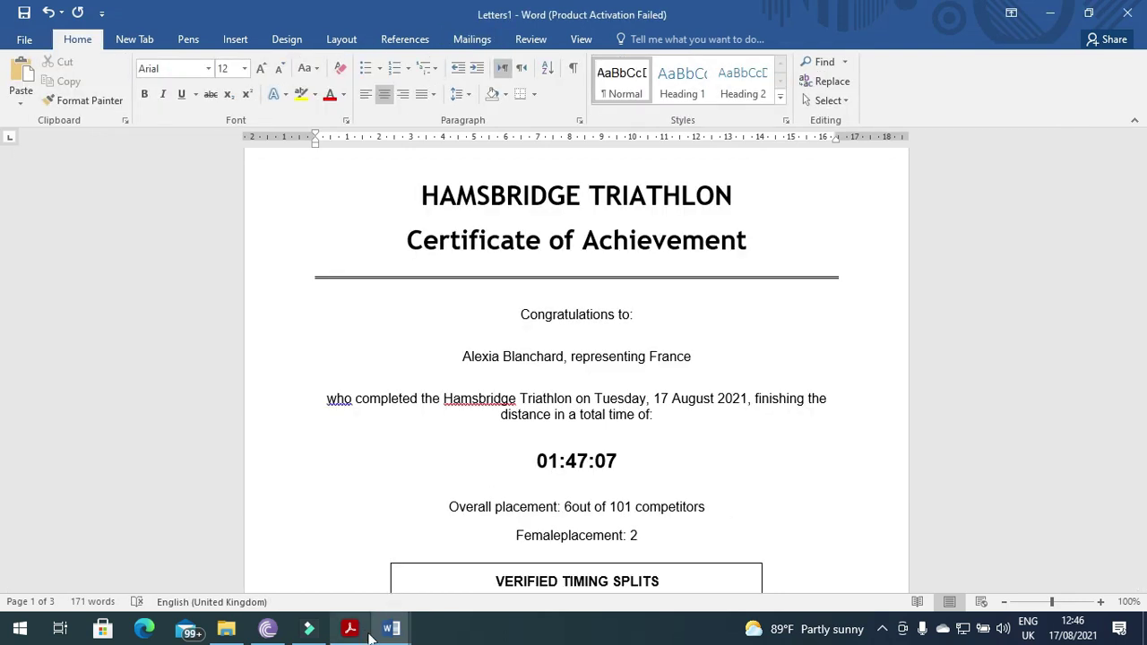
{"action": "key", "text": "alt+Tab"}
{"action": "scroll", "coordinate": [469, 522], "scroll_direction": "down", "scroll_amount": 4}
{"action": "scroll", "coordinate": [464, 517], "scroll_direction": "up", "scroll_amount": 2}
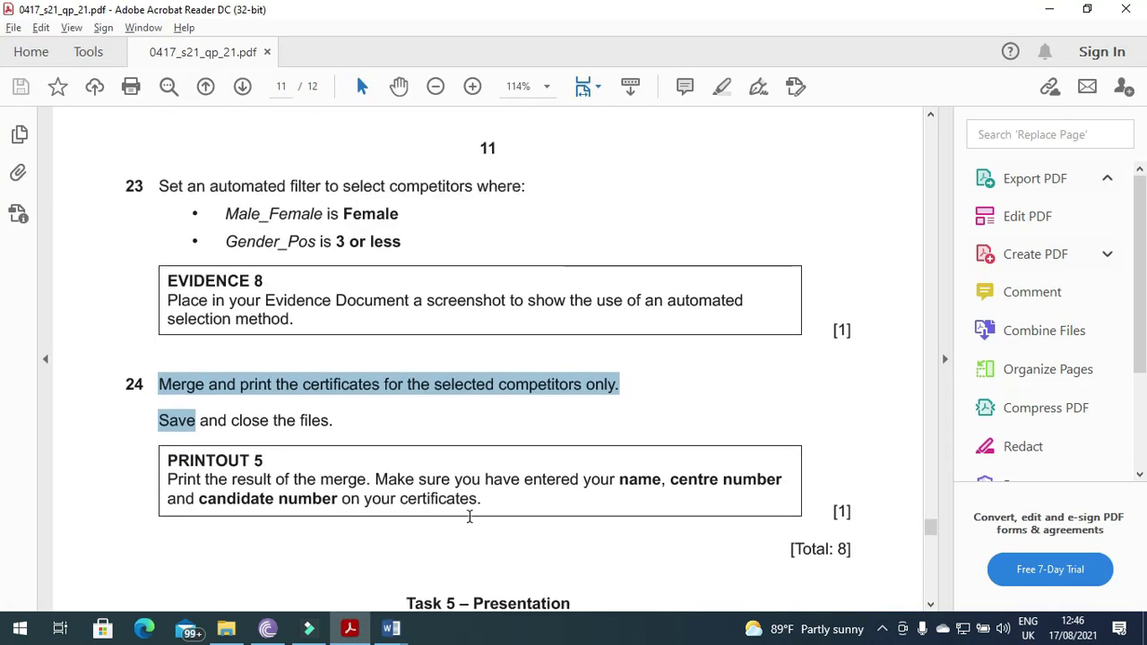